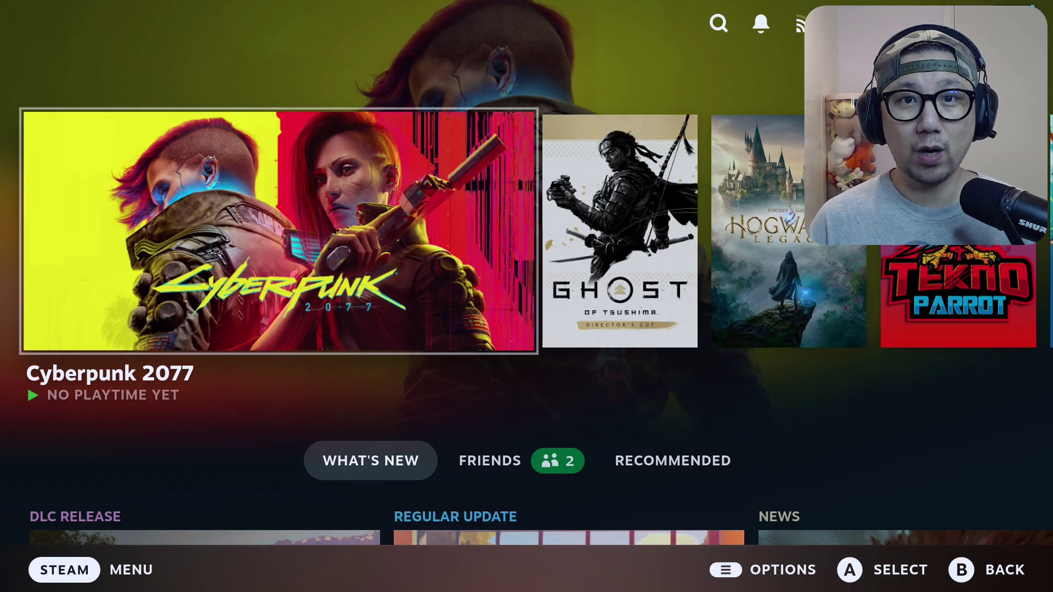
Step: Launch Cyberpunk 2077 from the game library and skip the intro sequence
{"action": "key", "text": "Return"}
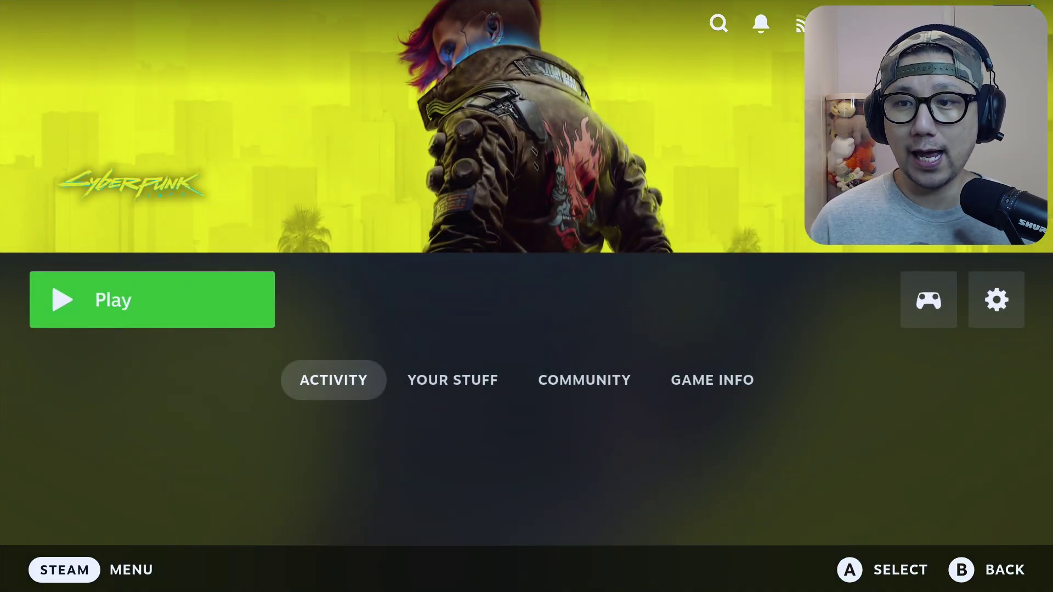
{"action": "key", "text": "Return"}
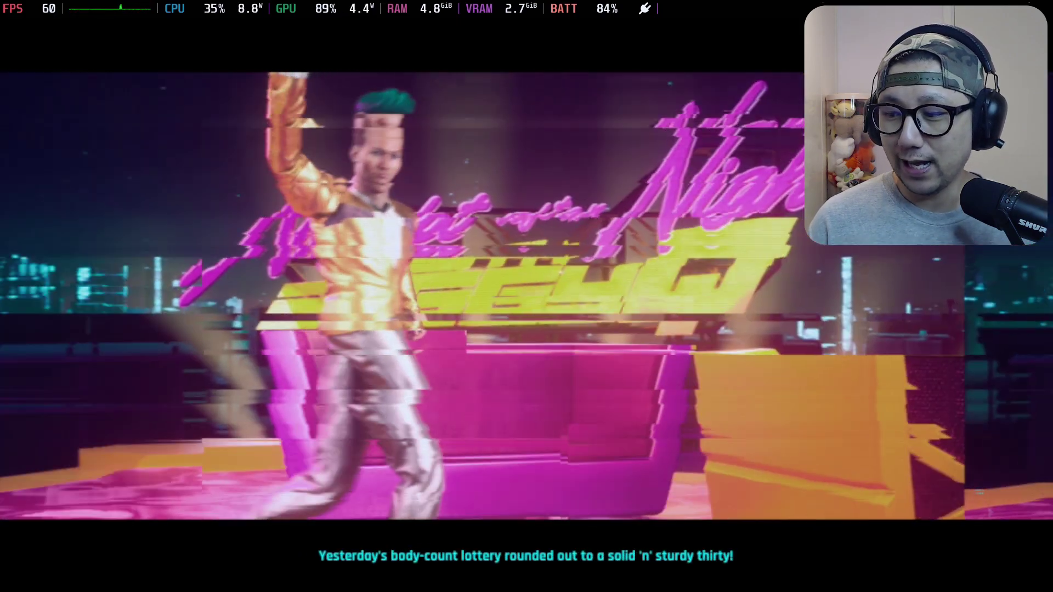
{"action": "key", "text": "space"}
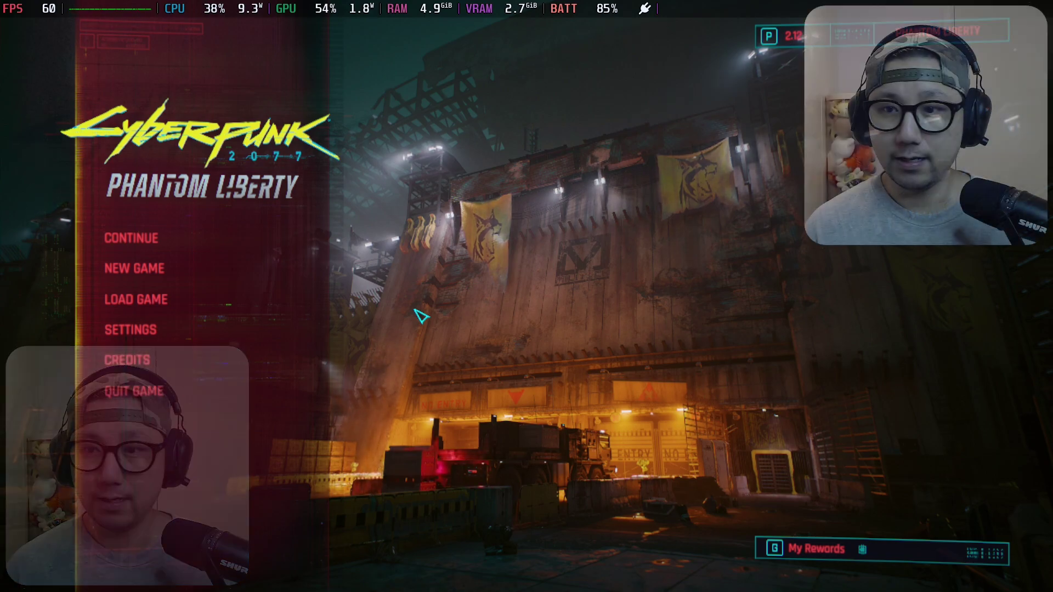
Step: Open the game settings and examine the graphics preset, resolution scaling and frame generation options, then return to the main menu
{"action": "key", "text": "Down"}
{"action": "key", "text": "Down"}
{"action": "key", "text": "Down"}
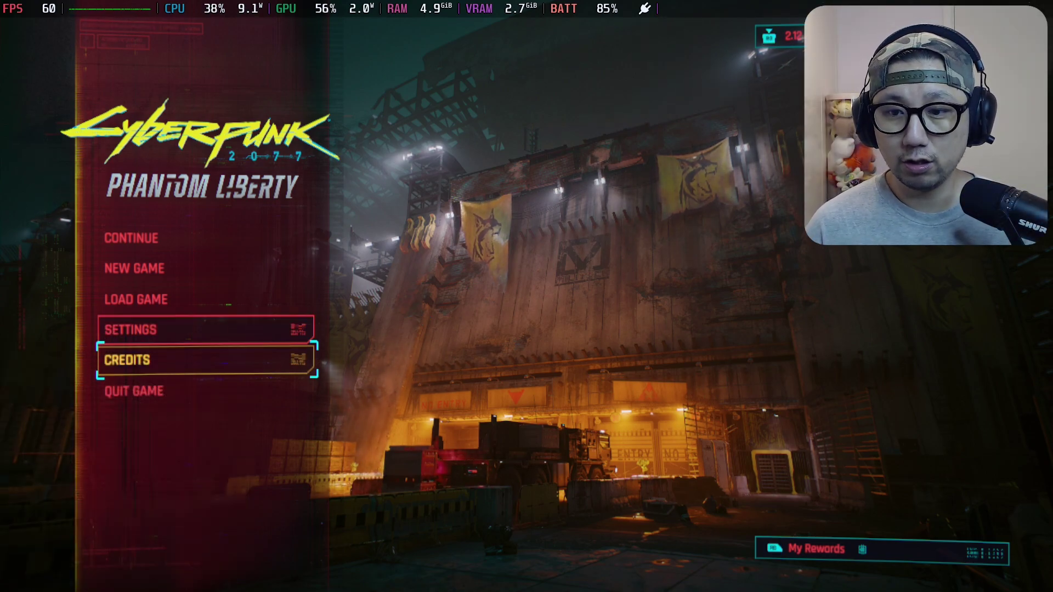
{"action": "key", "text": "Up"}
{"action": "key", "text": "Up"}
{"action": "key", "text": "Up"}
{"action": "key", "text": "Down"}
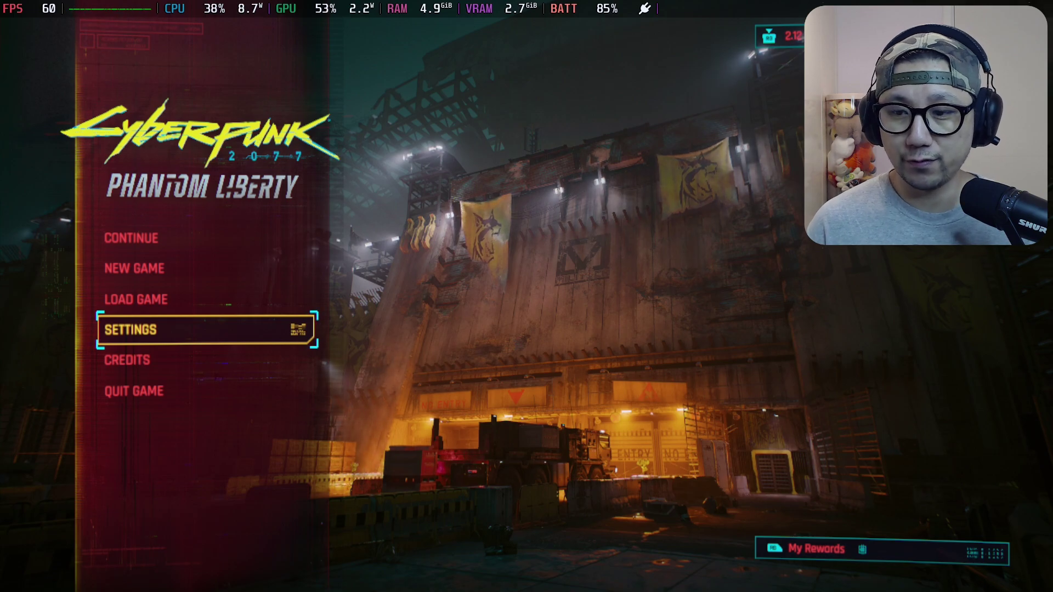
{"action": "key", "text": "Return"}
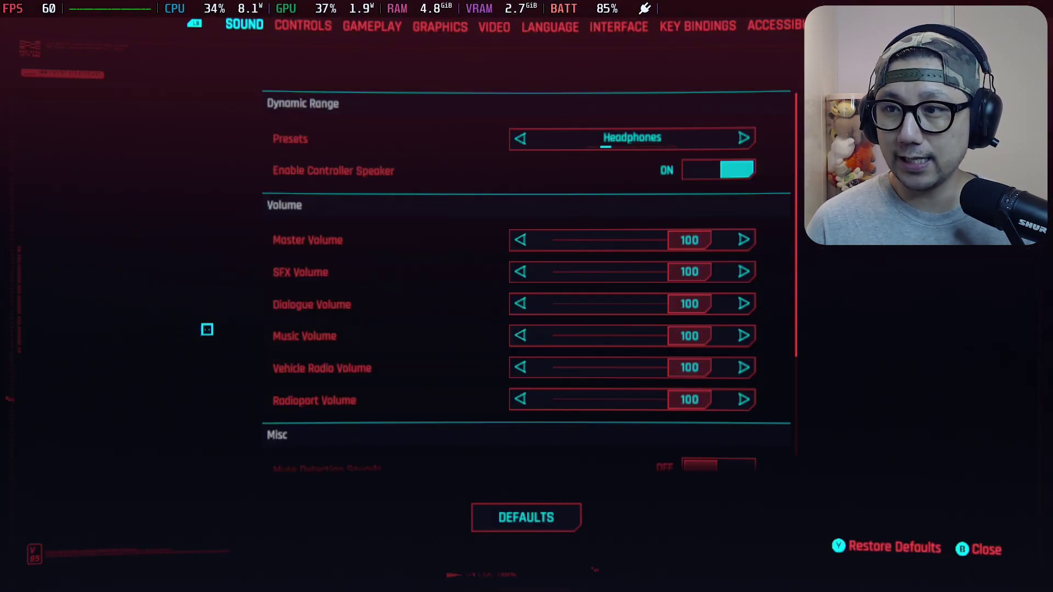
{"action": "key", "text": "e"}
{"action": "key", "text": "e"}
{"action": "key", "text": "e"}
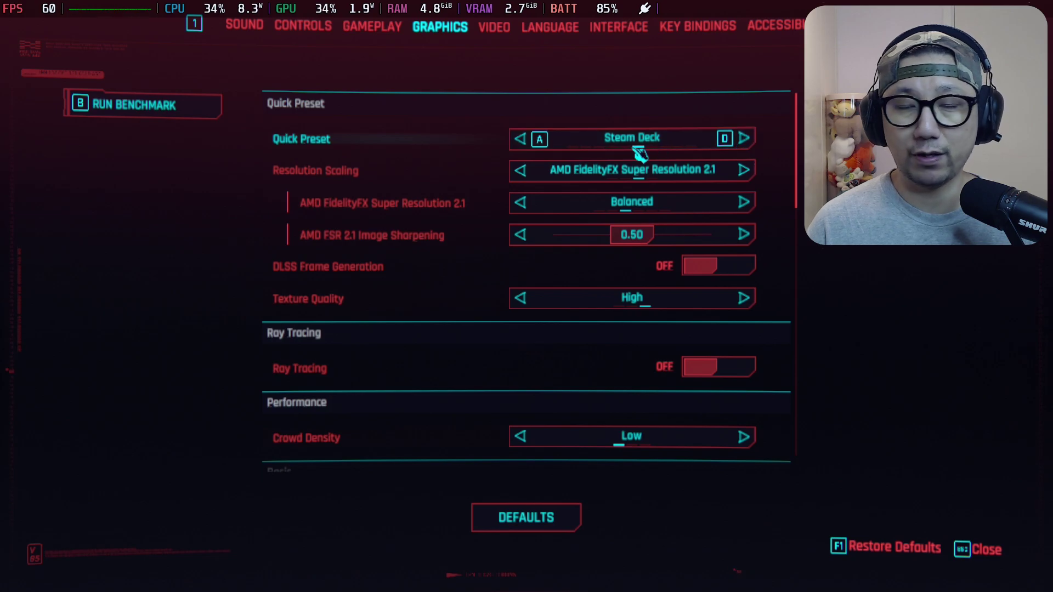
{"action": "key", "text": "Escape"}
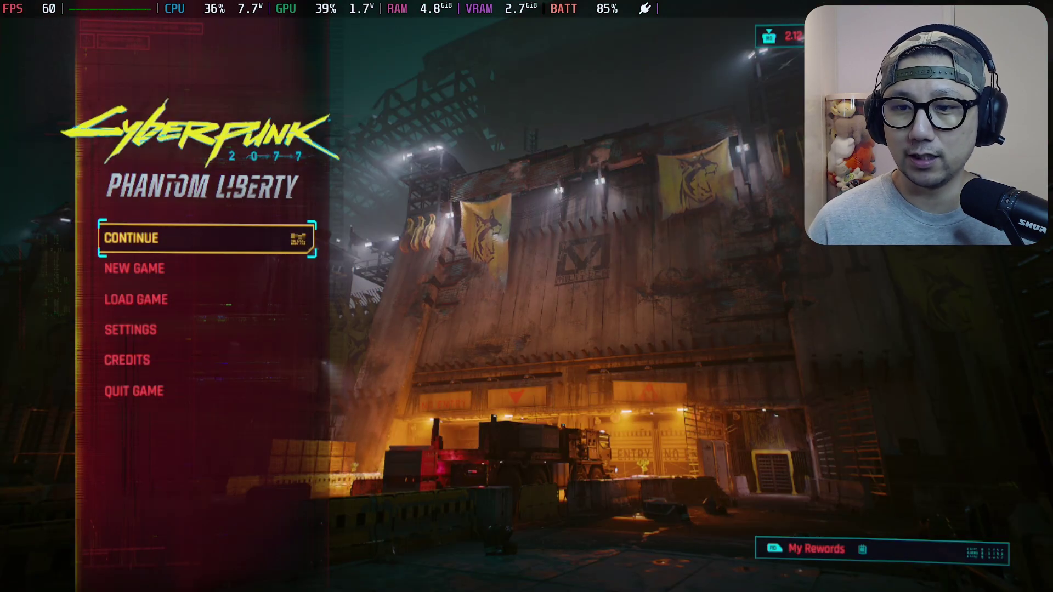
Step: Continue the most recent saved game and get out of the car
{"action": "key", "text": "Return"}
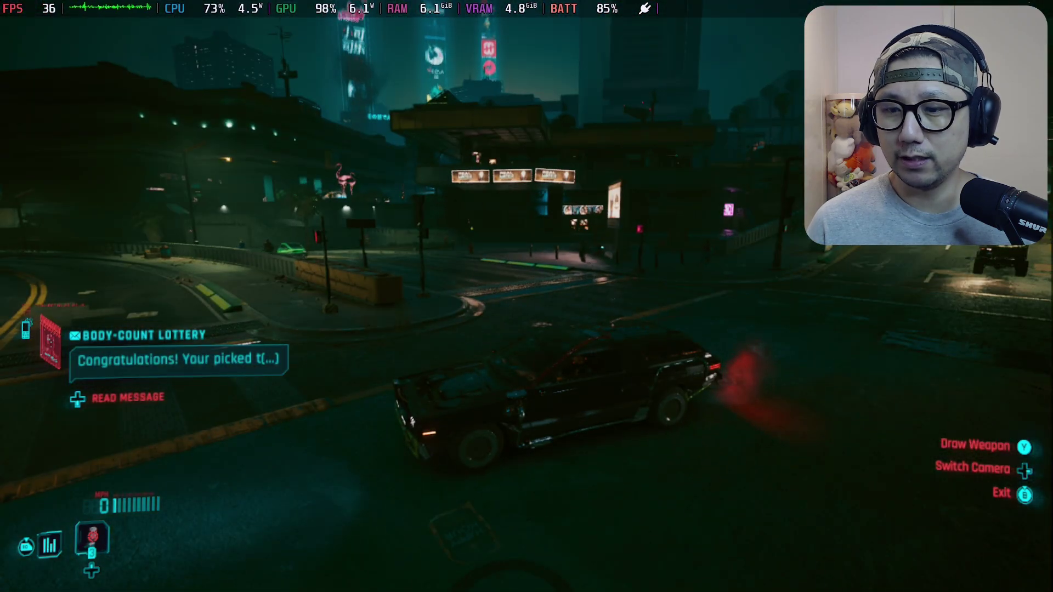
{"action": "key", "text": "v"}
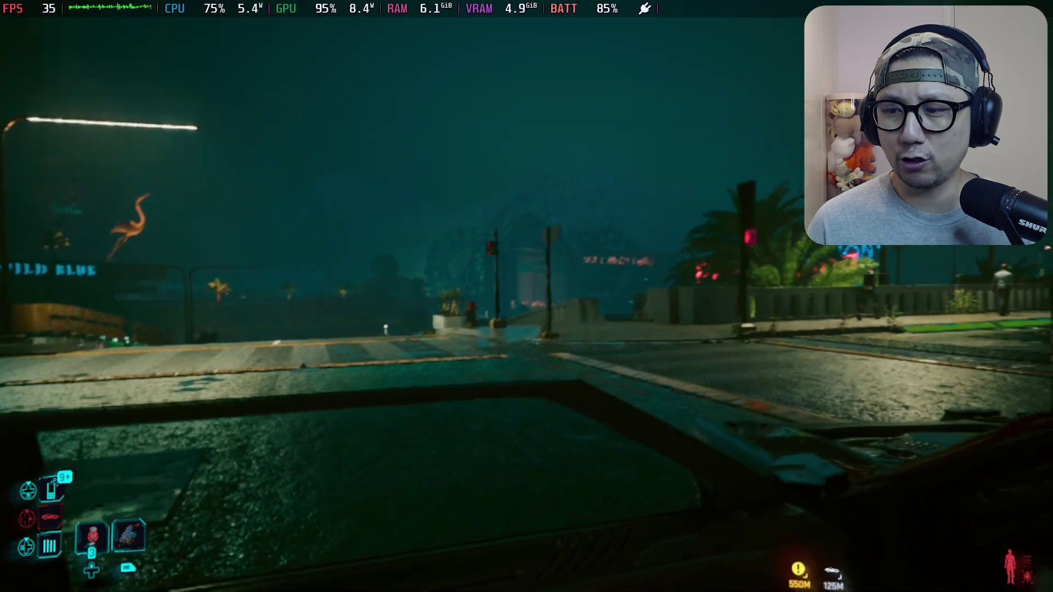
{"action": "key", "text": "f"}
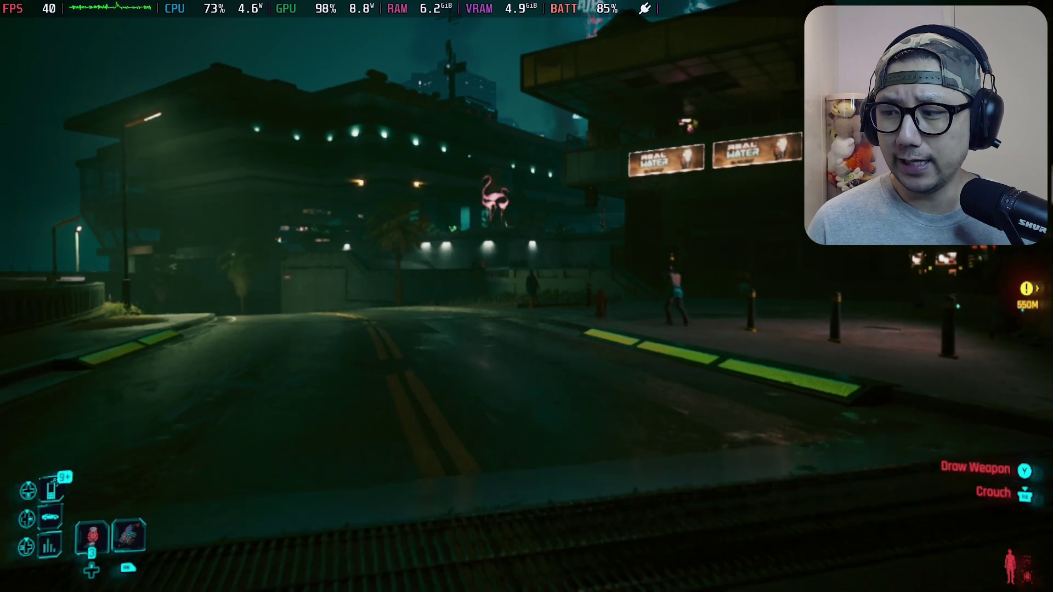
Step: Walk around the street on foot and check the frame rate with the Steam Deck preset
{"action": "key", "text": "1"}
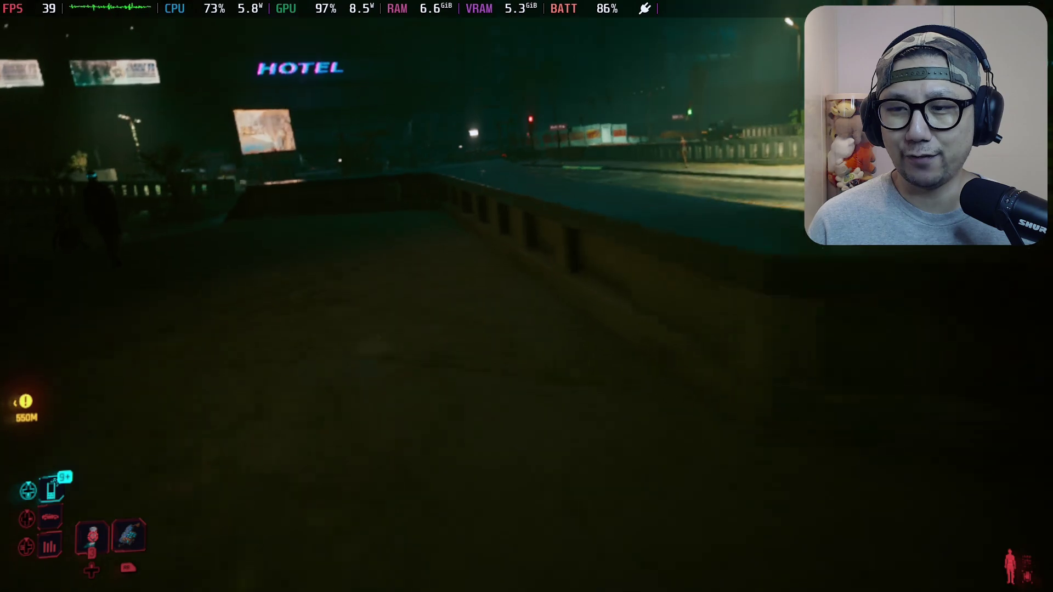
{"action": "key", "text": "w"}
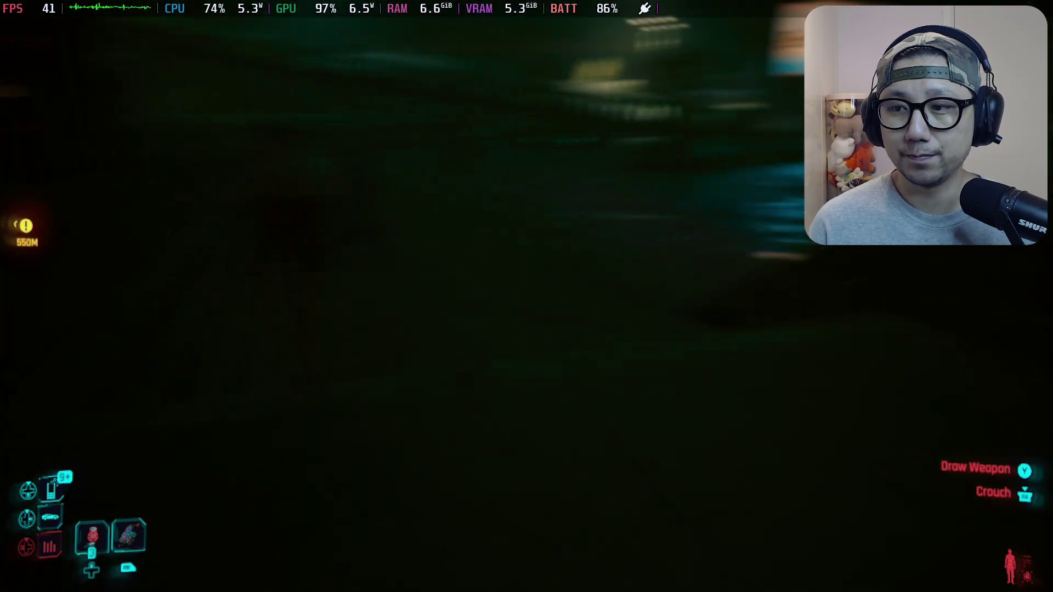
{"action": "mouse_move", "coordinate": [526, 296]}
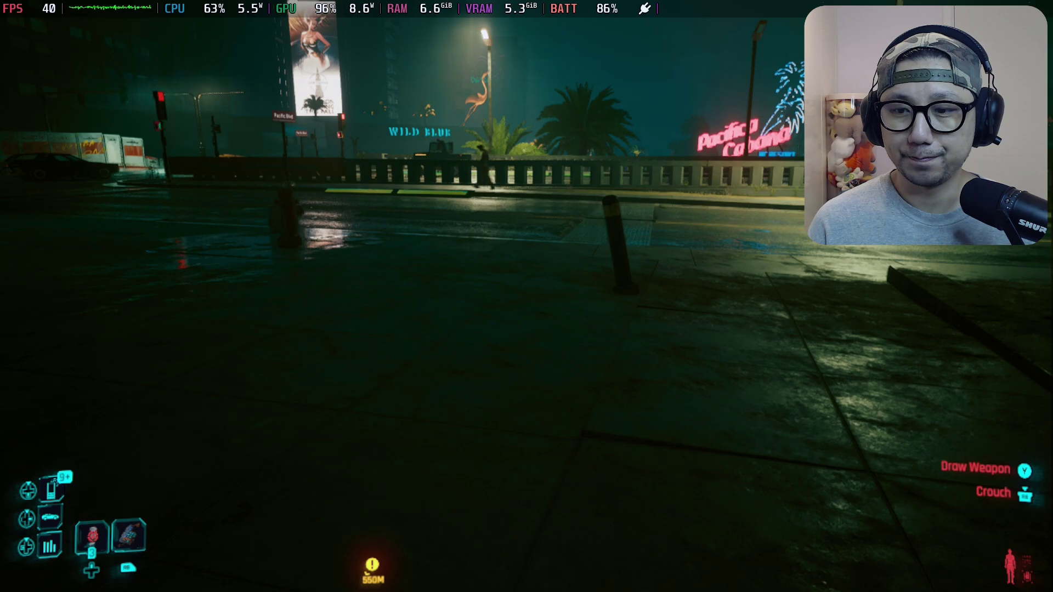
Step: Set Resolution Scaling to DLSS Super Resolution at Quality, apply the graphics settings and resume the game
{"action": "key", "text": "Escape"}
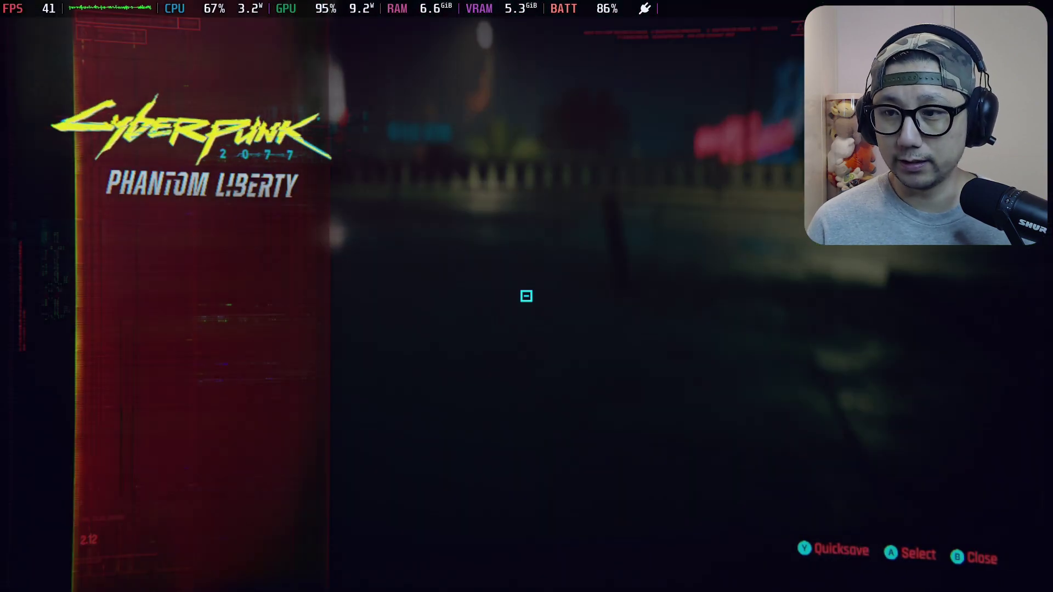
{"action": "left_click", "coordinate": [206, 338]}
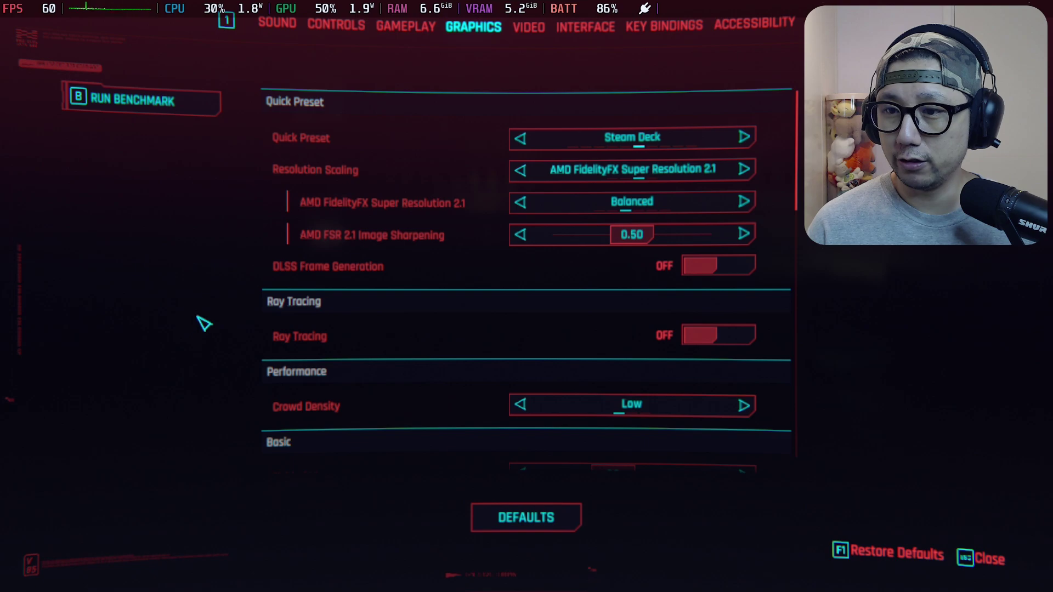
{"action": "left_click", "coordinate": [744, 170]}
{"action": "left_click", "coordinate": [745, 170]}
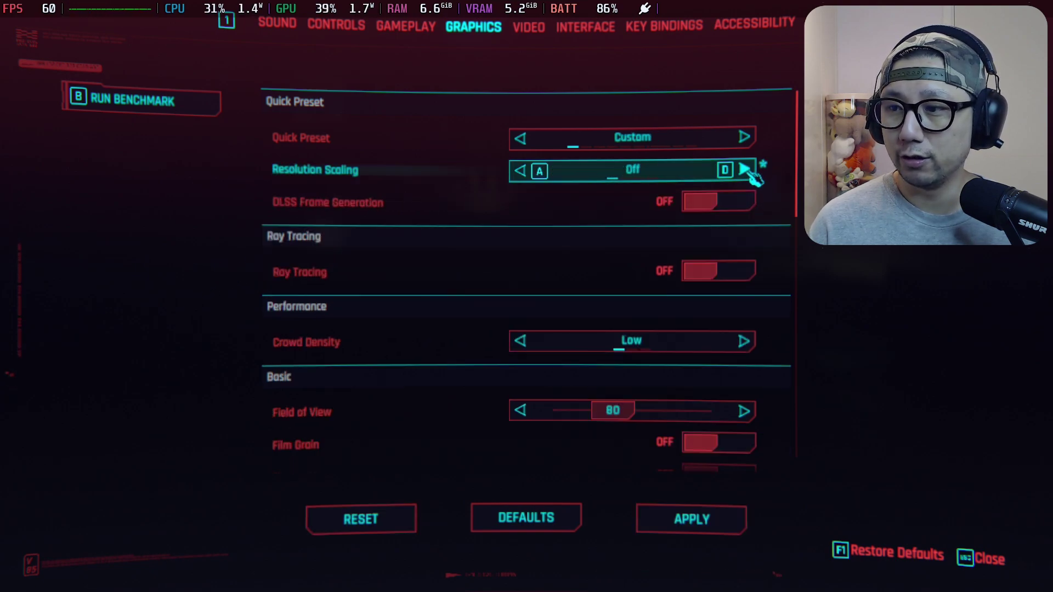
{"action": "left_click", "coordinate": [744, 170]}
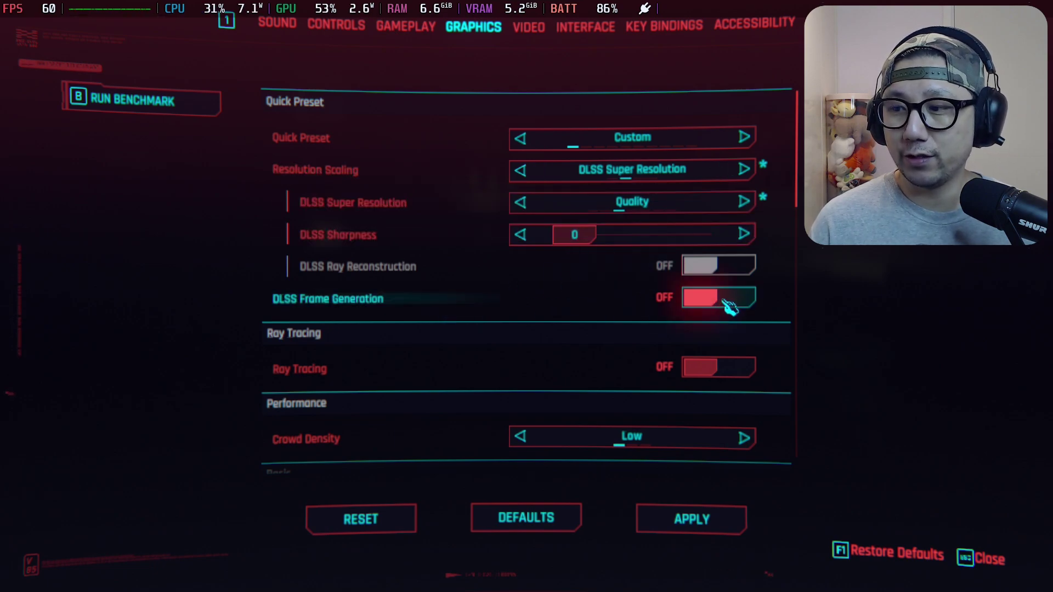
{"action": "left_click", "coordinate": [691, 520]}
{"action": "key", "text": "Escape"}
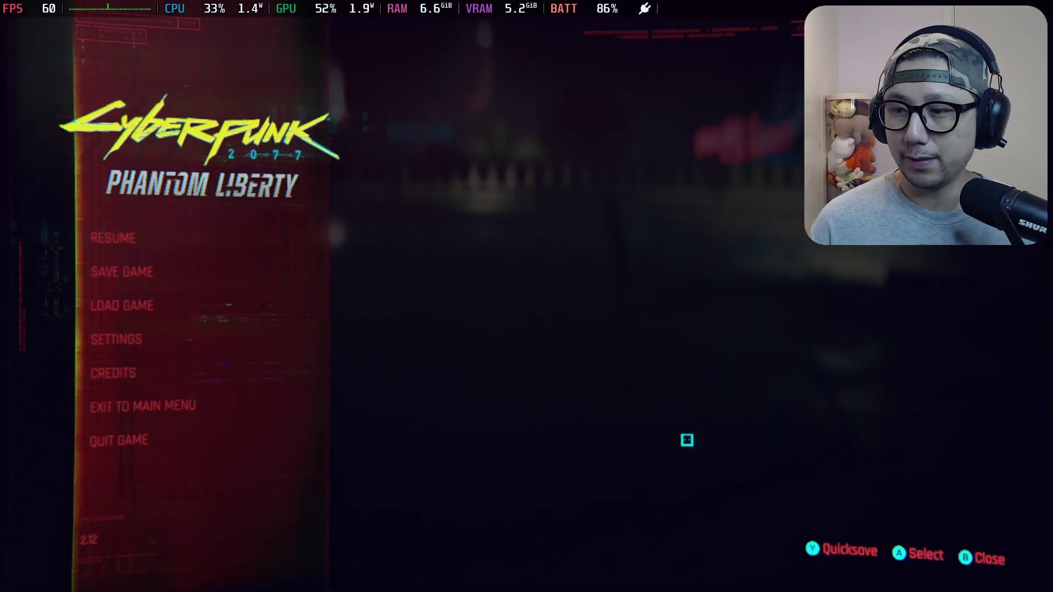
{"action": "key", "text": "Escape"}
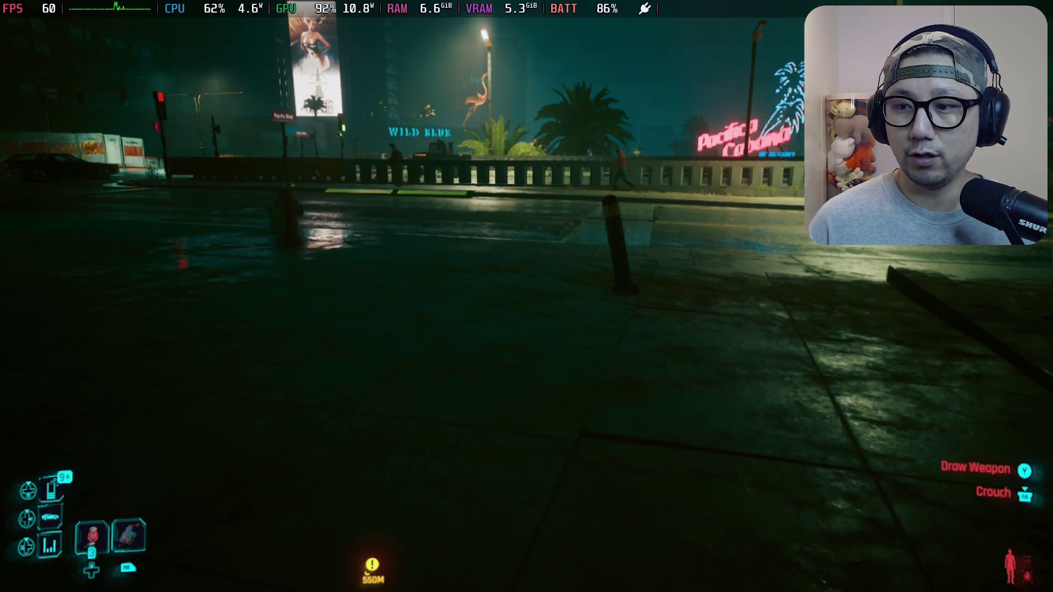
Step: Walk through the street and plaza on foot to check the frame rate and image quality with the new graphics settings
{"action": "key", "text": "w"}
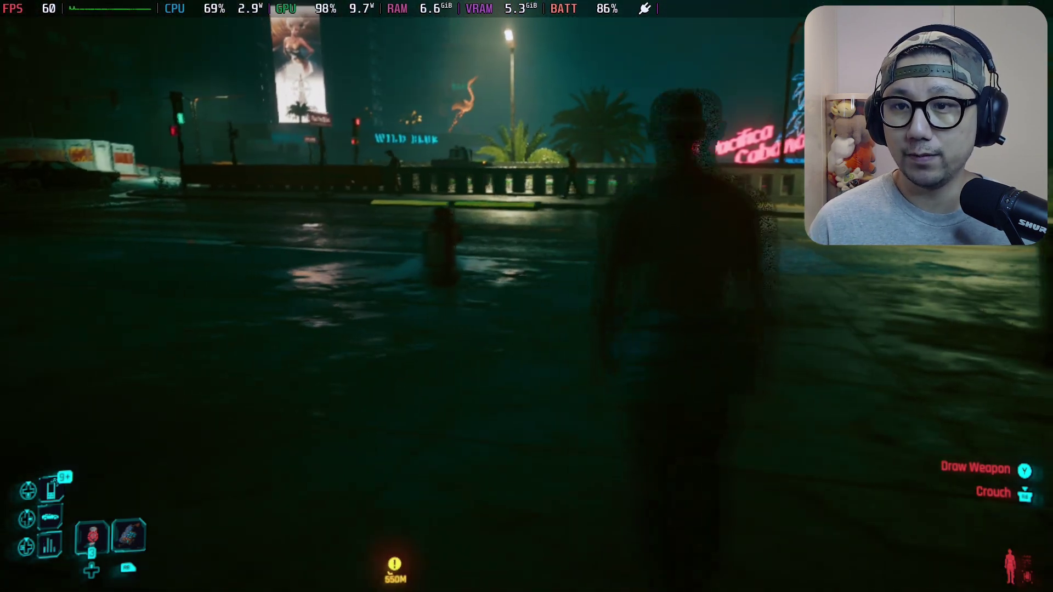
{"action": "key", "text": "w"}
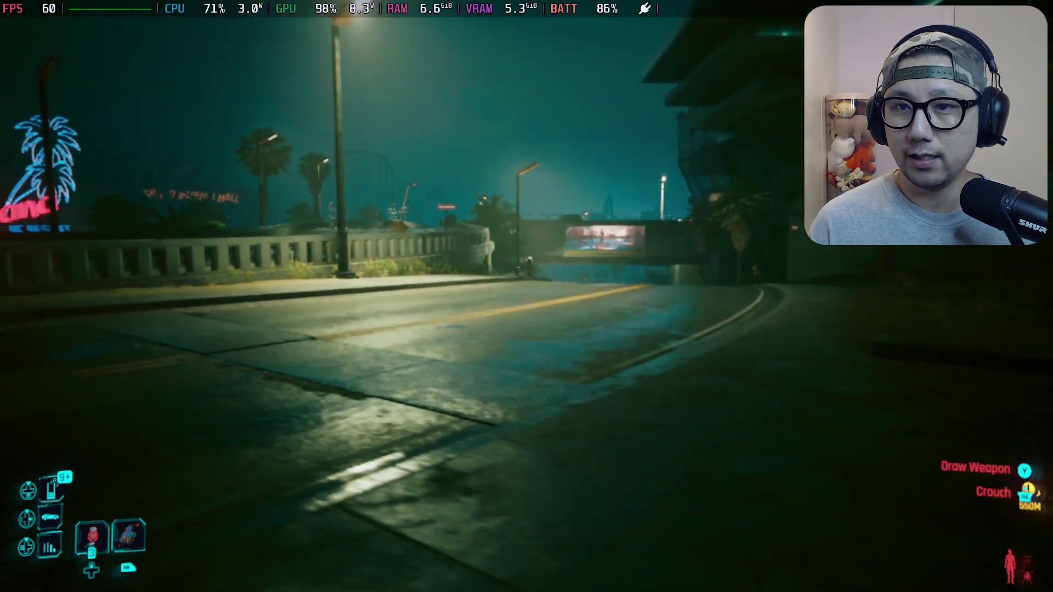
{"action": "key", "text": "w"}
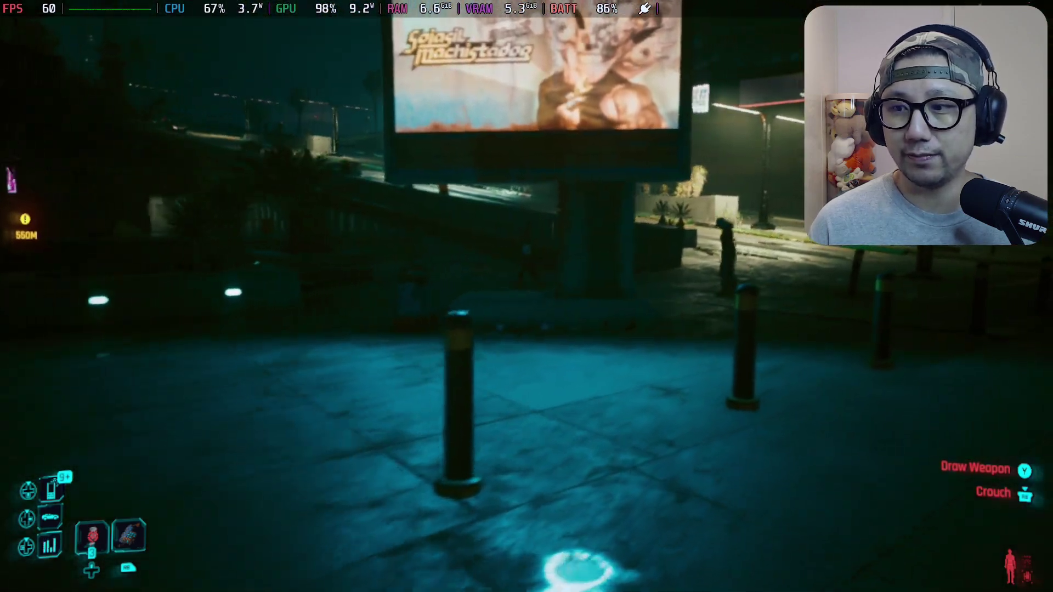
{"action": "key", "text": "w"}
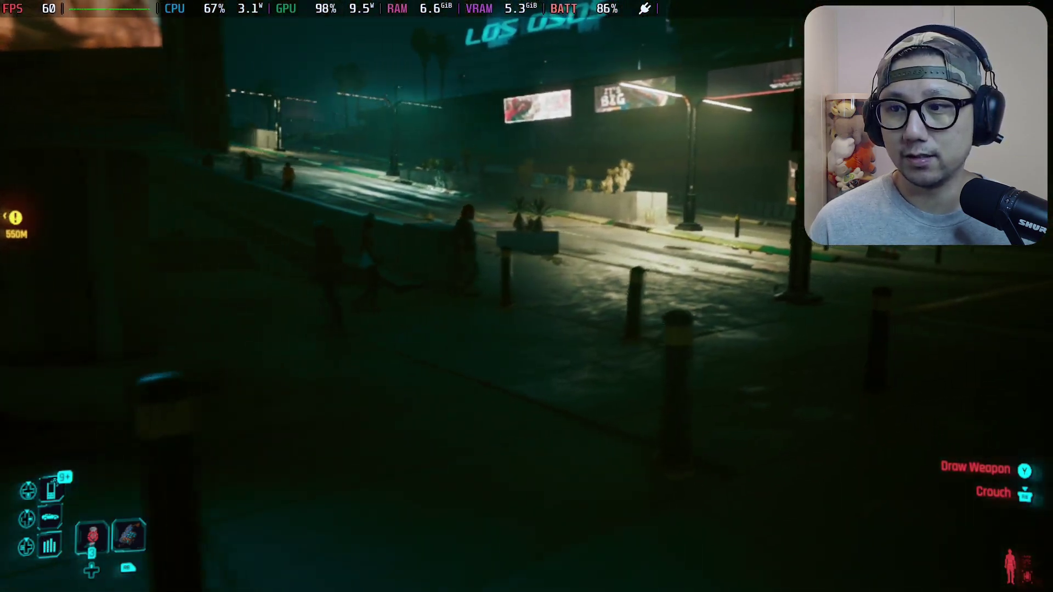
{"action": "key", "text": "w"}
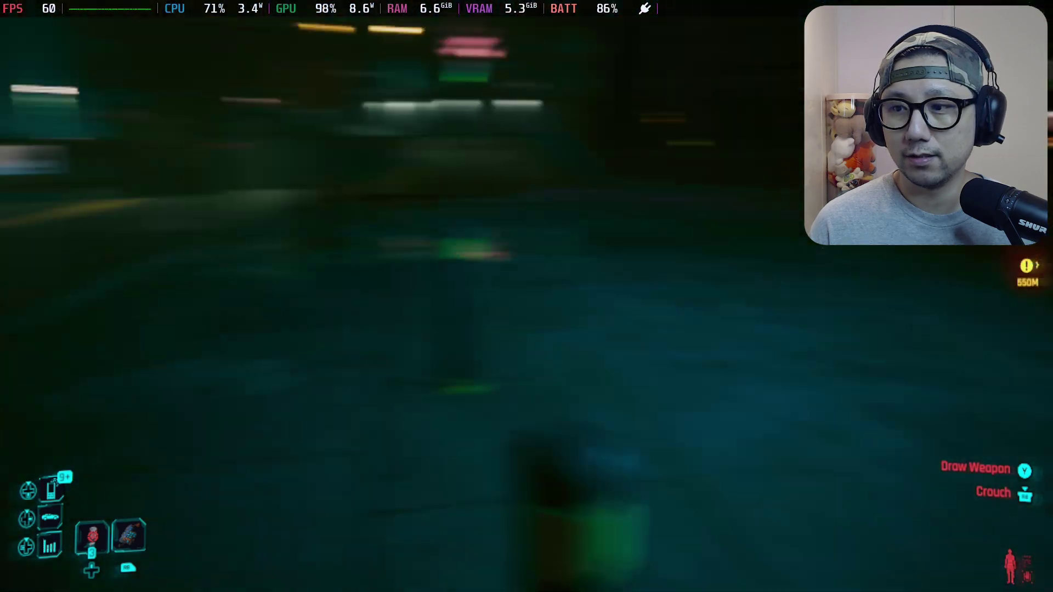
{"action": "key", "text": "w"}
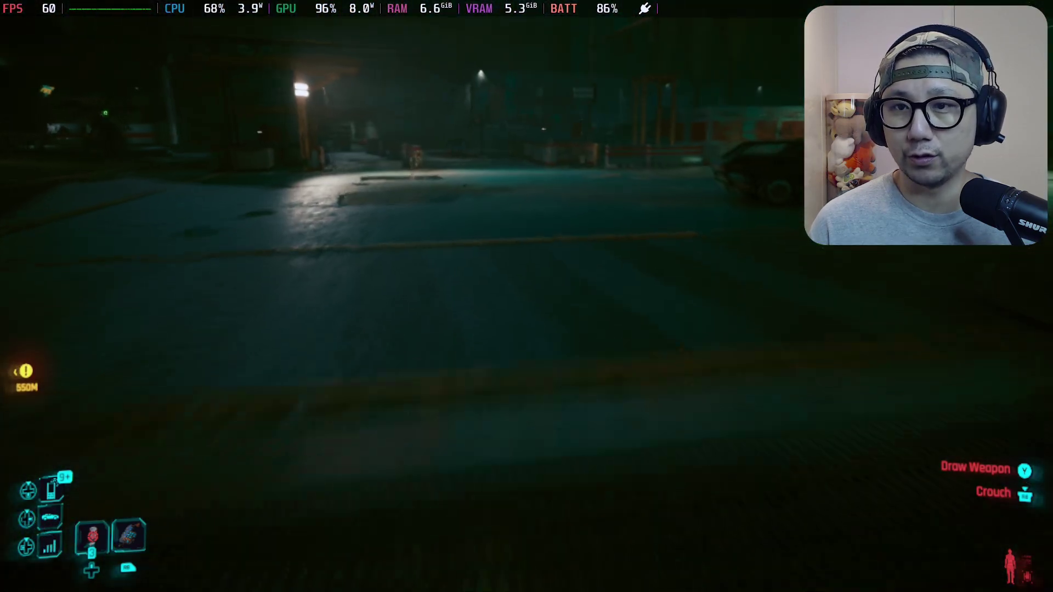
Step: Get into the parked car and switch to the third-person camera
{"action": "key", "text": "w"}
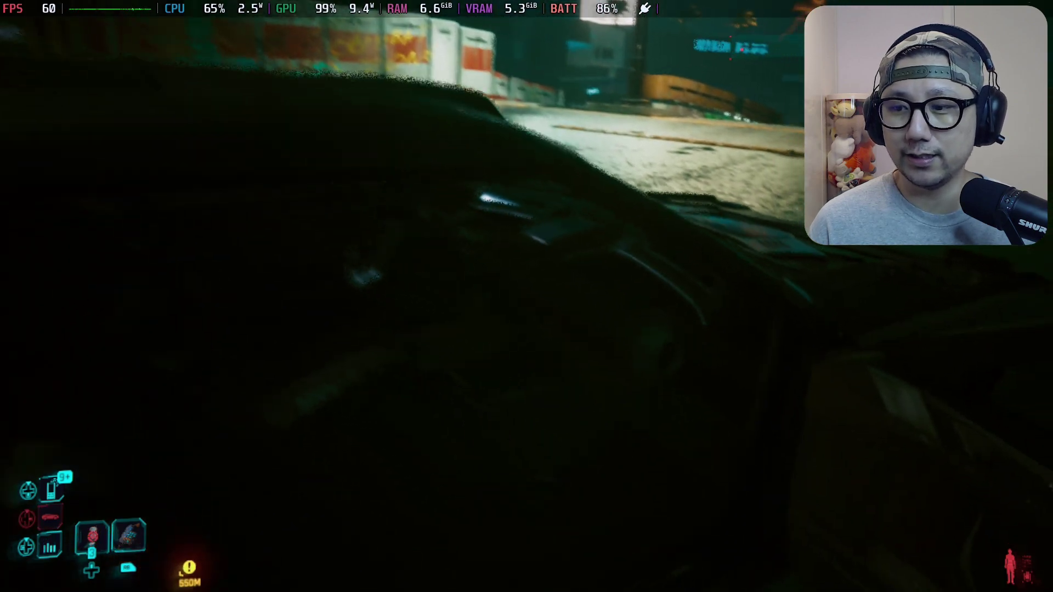
{"action": "key", "text": "w"}
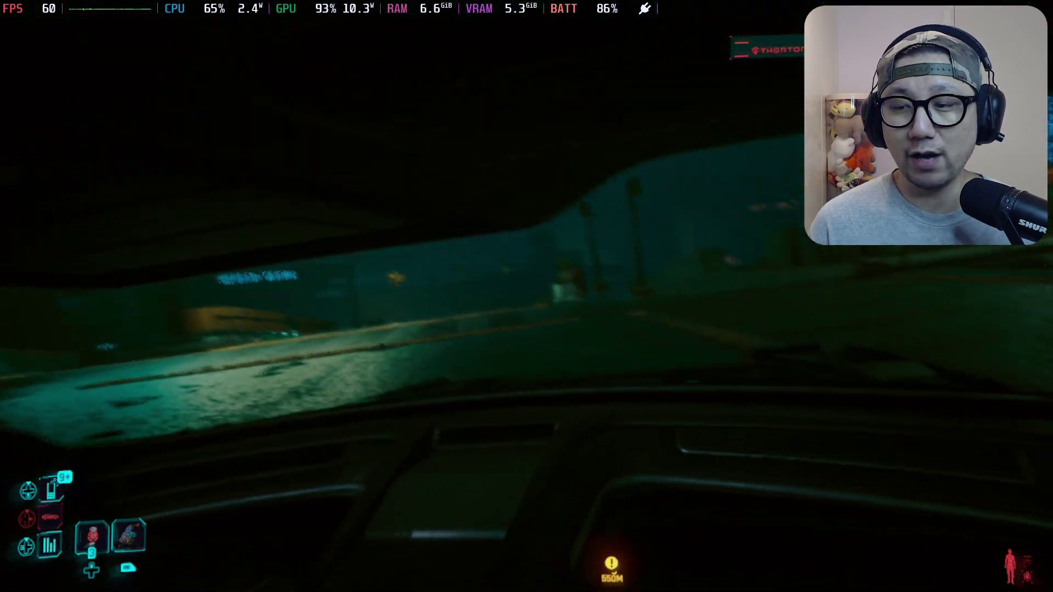
{"action": "key", "text": "v"}
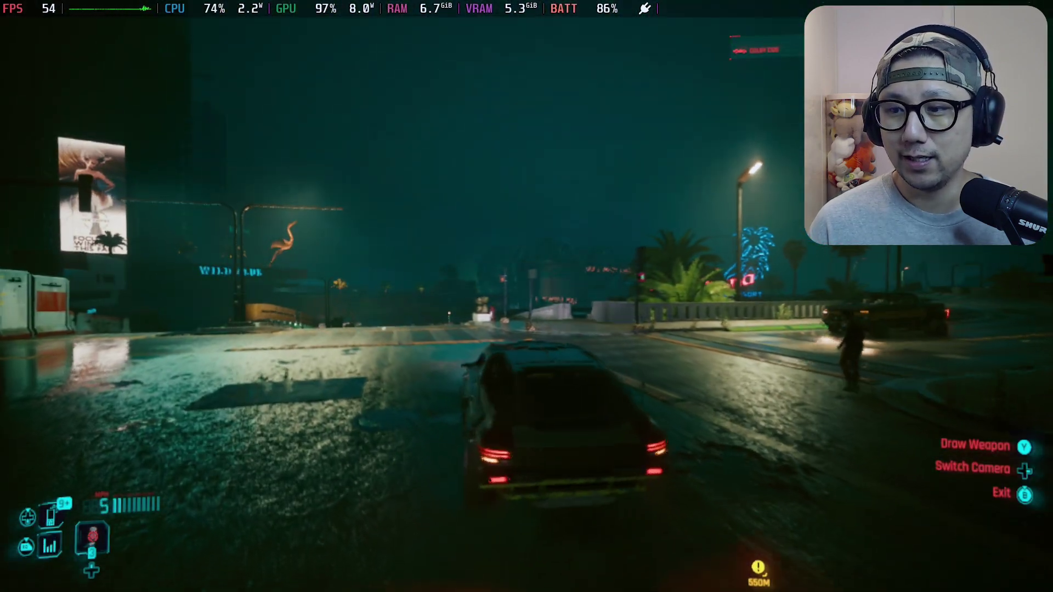
Step: Drive the car through the intersection and along the elevated road towards the city to check driving performance
{"action": "key", "text": "w"}
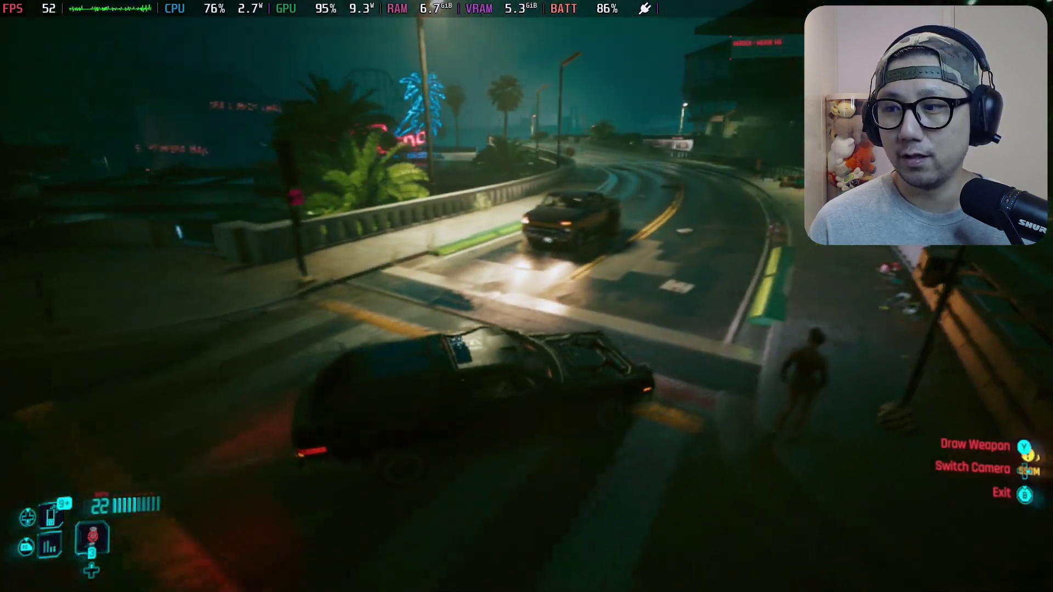
{"action": "key", "text": "w"}
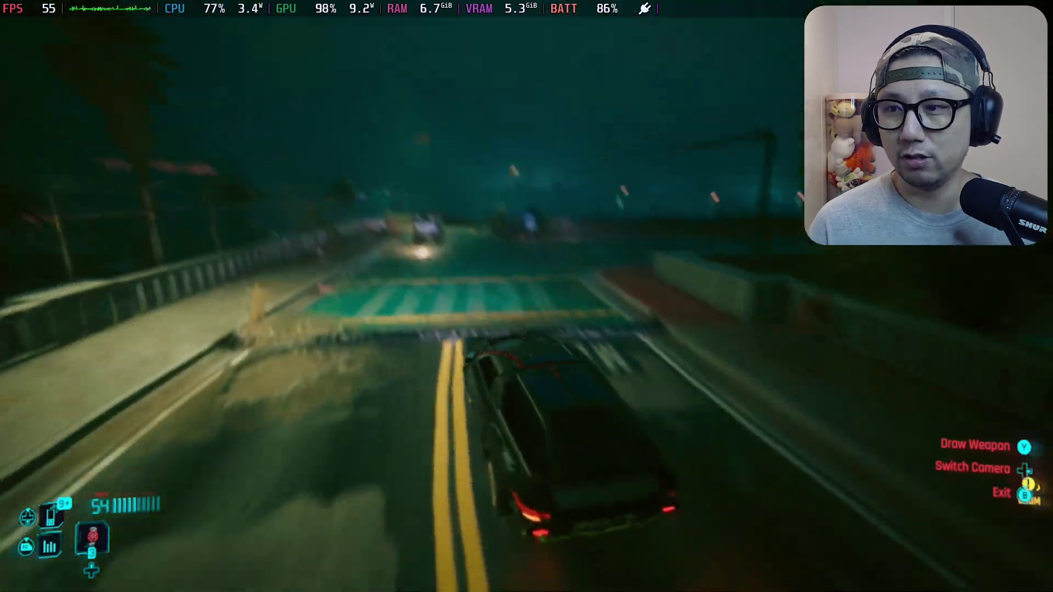
{"action": "key", "text": "w"}
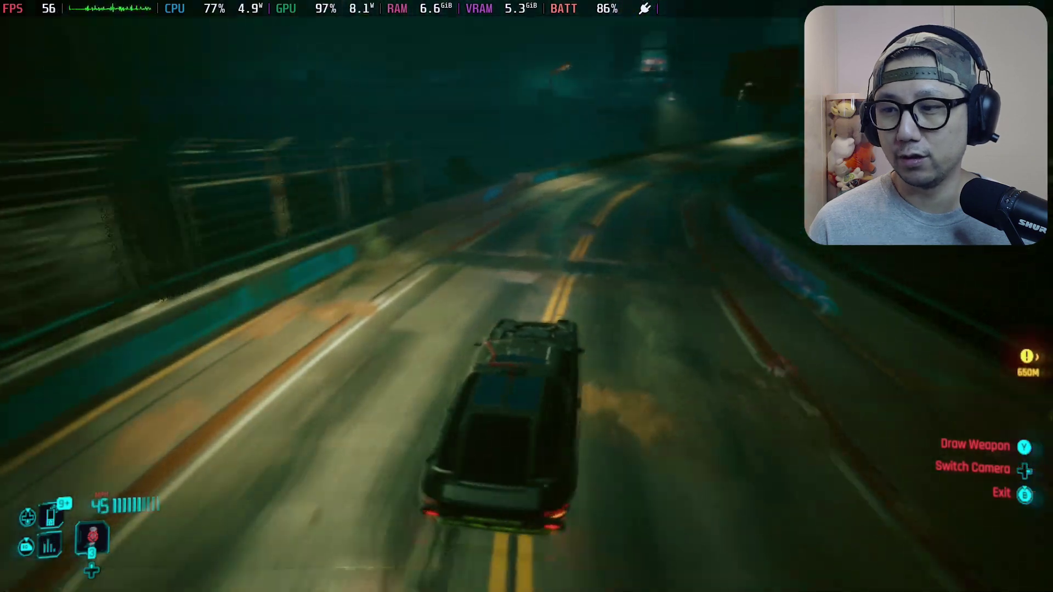
{"action": "key", "text": "w"}
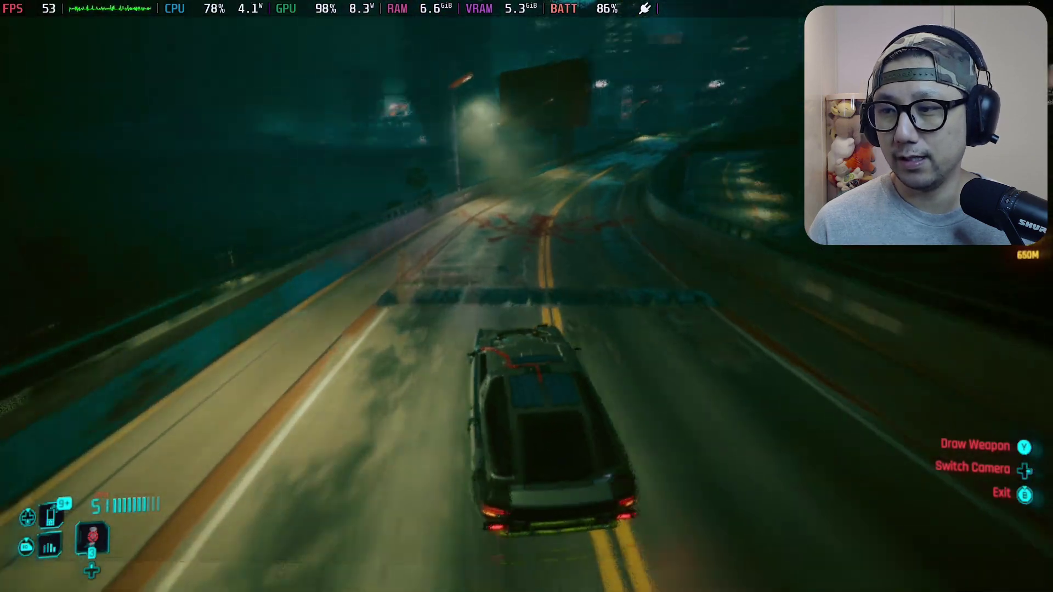
{"action": "key", "text": "w"}
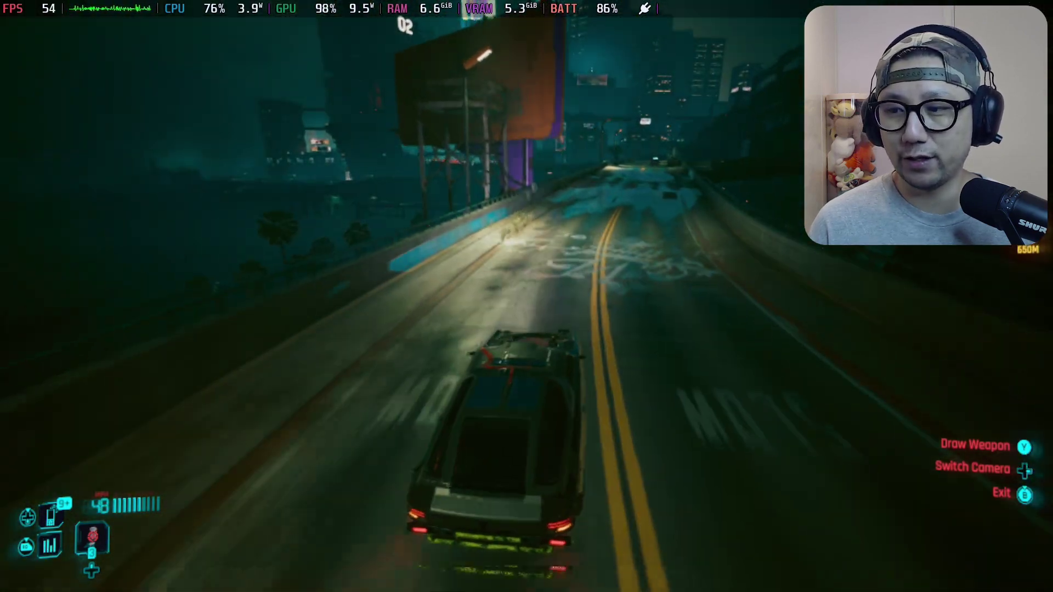
{"action": "key", "text": "w"}
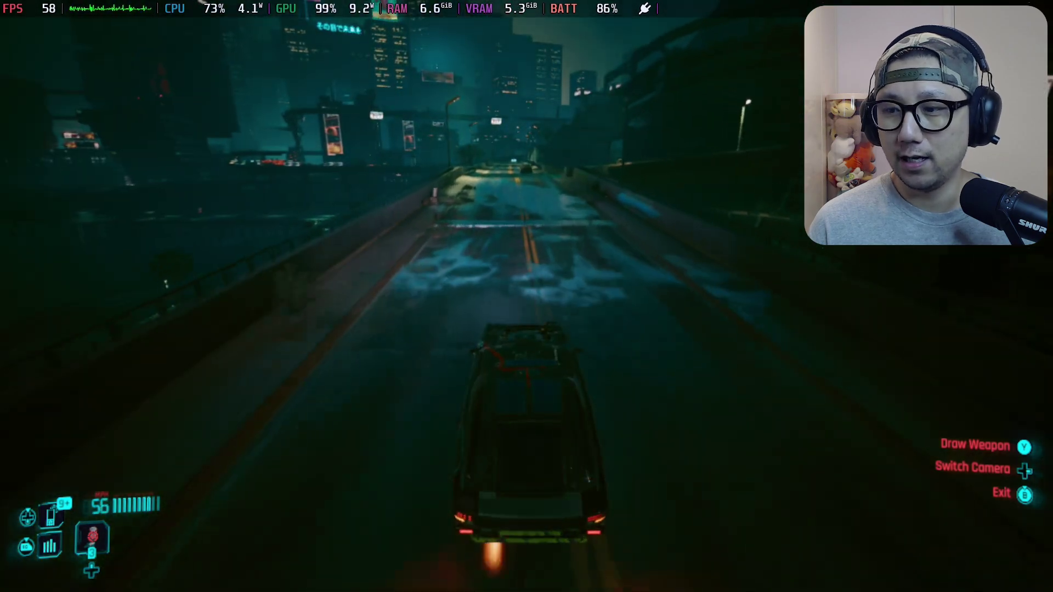
Step: Keep driving at speed along the elevated road towards the city to check the frame rate
{"action": "key", "text": "w"}
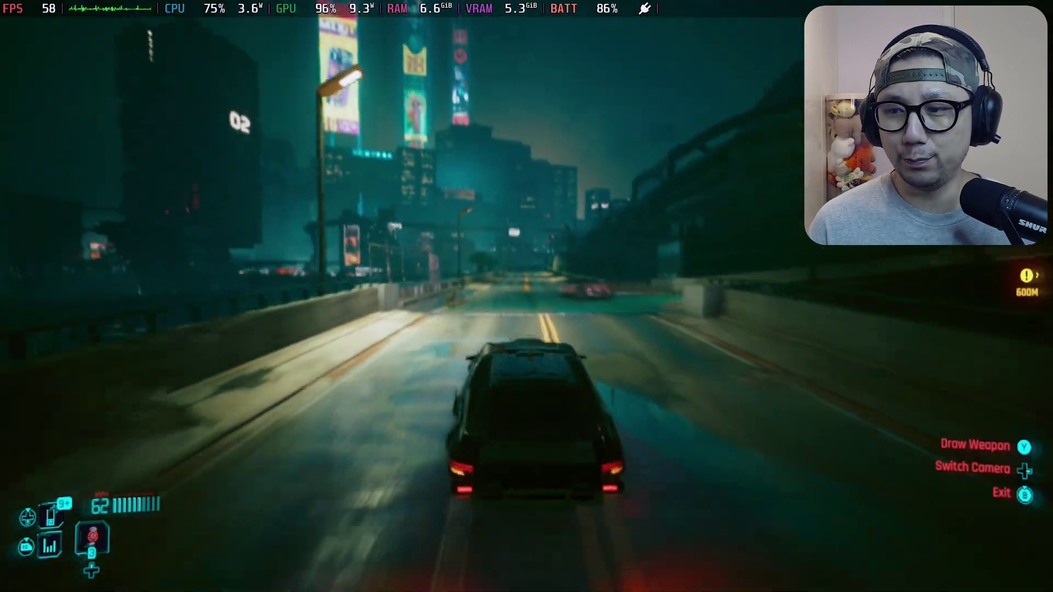
{"action": "key", "text": "w"}
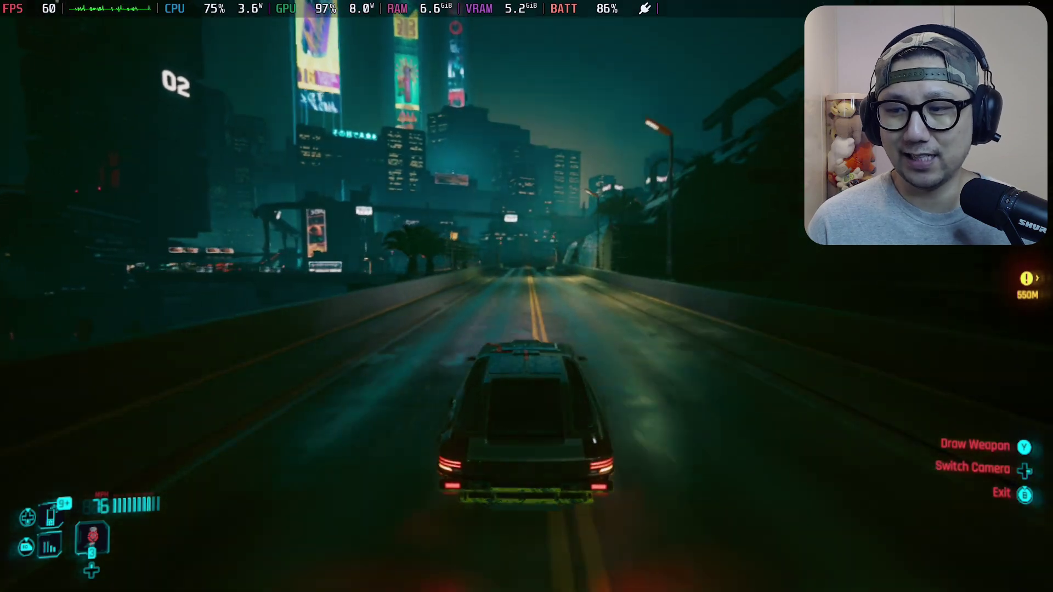
{"action": "key", "text": "w"}
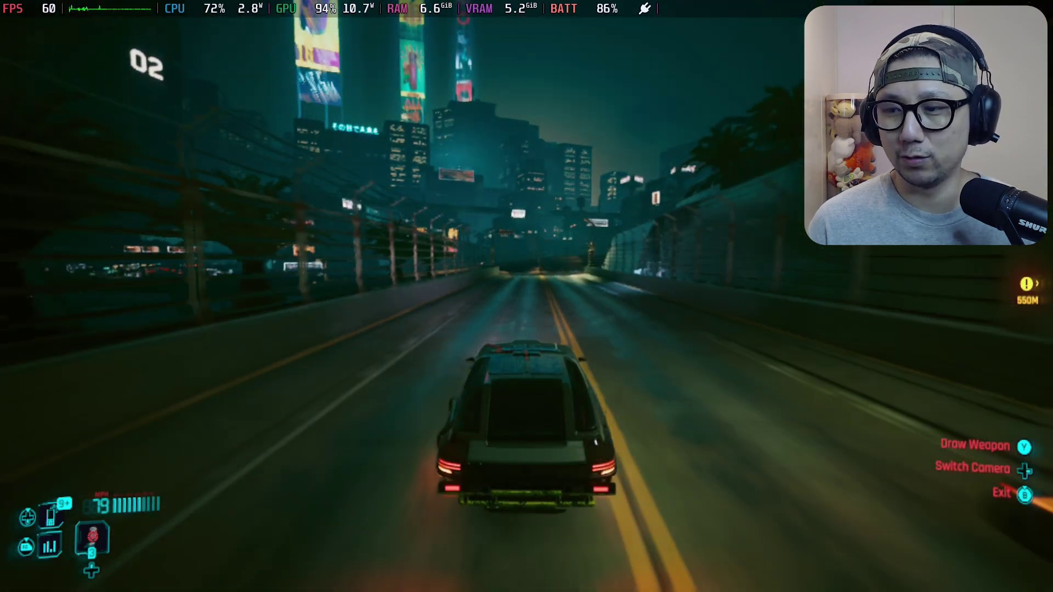
{"action": "key", "text": "w"}
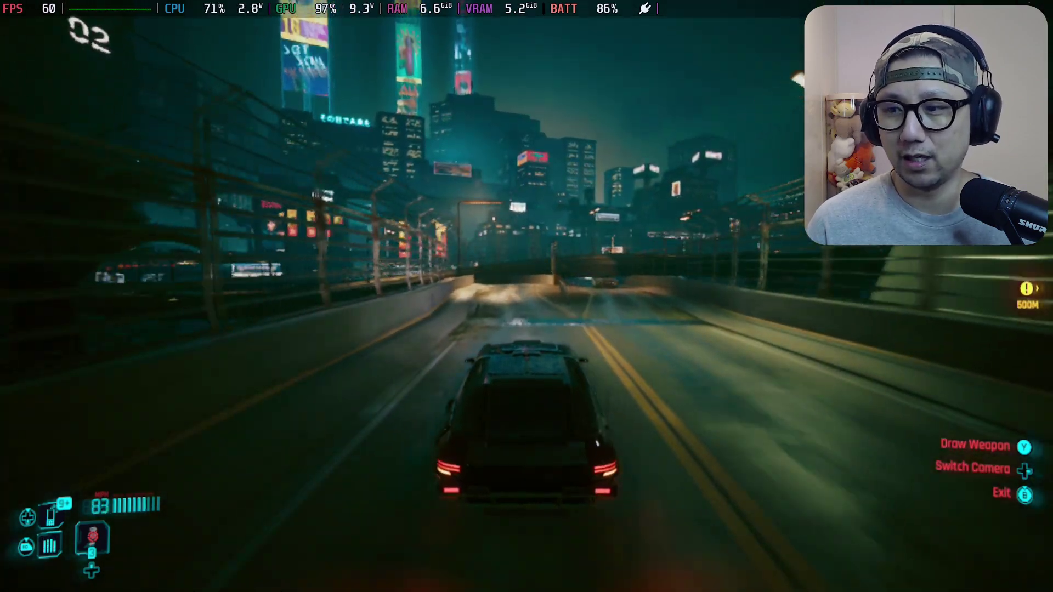
{"action": "key", "text": "a"}
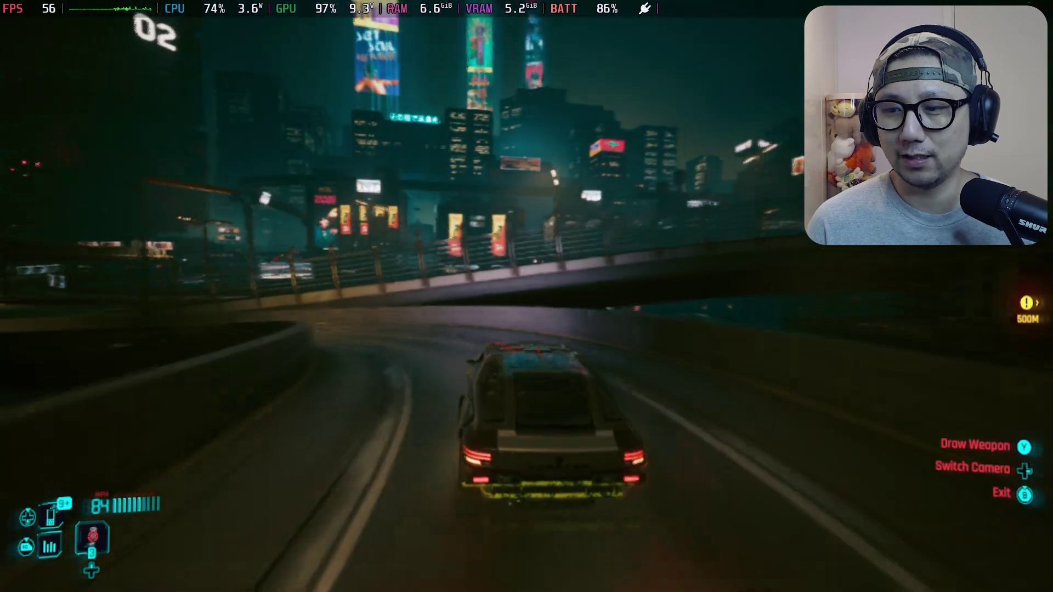
Step: Handbrake-turn the car on the curved ramp and drive onto the highway to check performance in fast turns
{"action": "key", "text": "space"}
{"action": "key", "text": "w"}
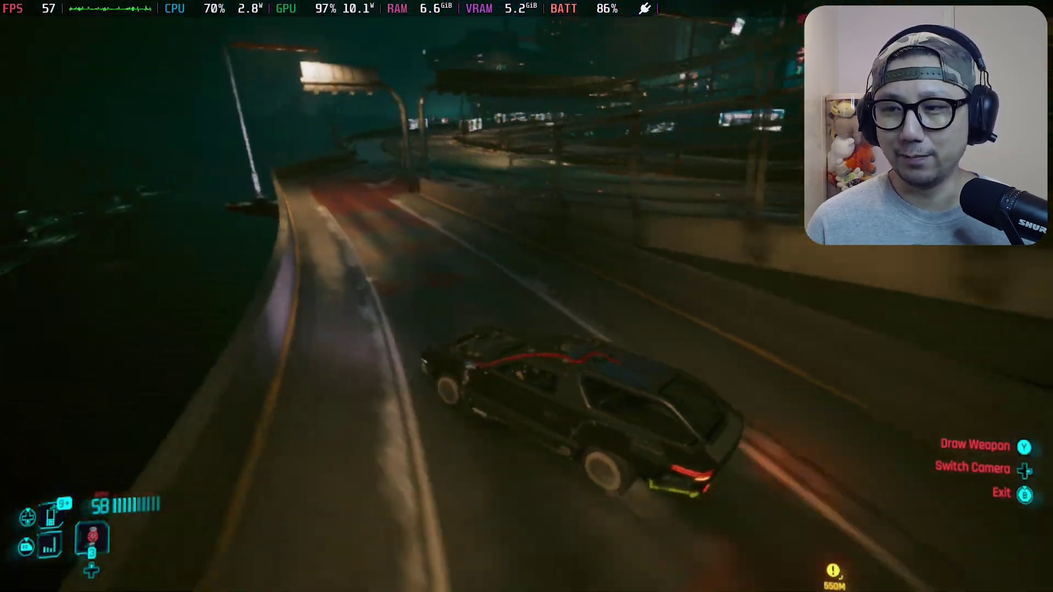
{"action": "key", "text": "w"}
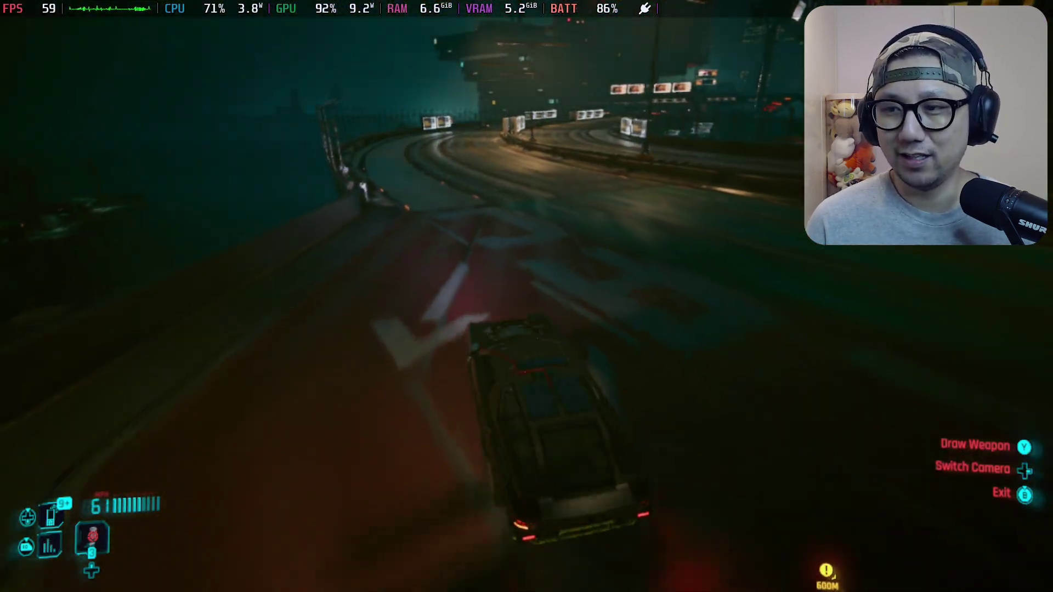
{"action": "key", "text": "w"}
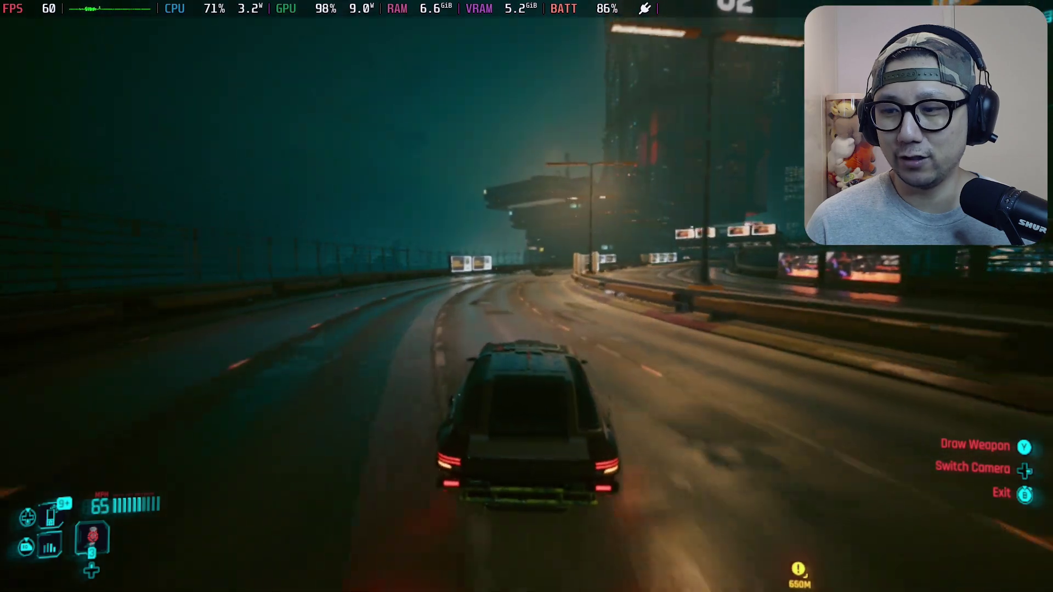
Step: Get out of the car and run across the highway on foot while looking around to check the frame rate
{"action": "key", "text": "f"}
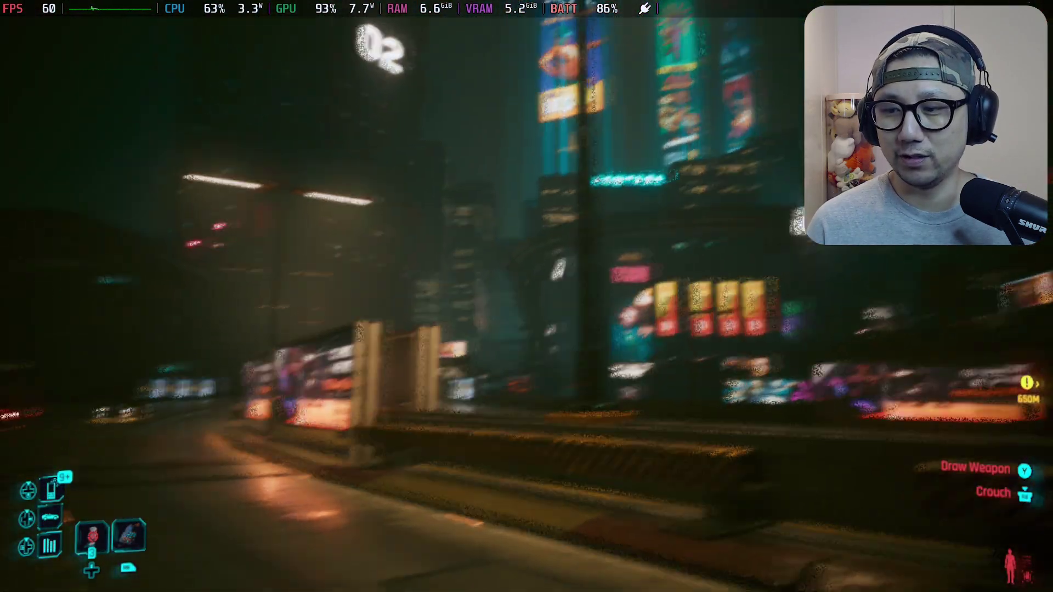
{"action": "key", "text": "w"}
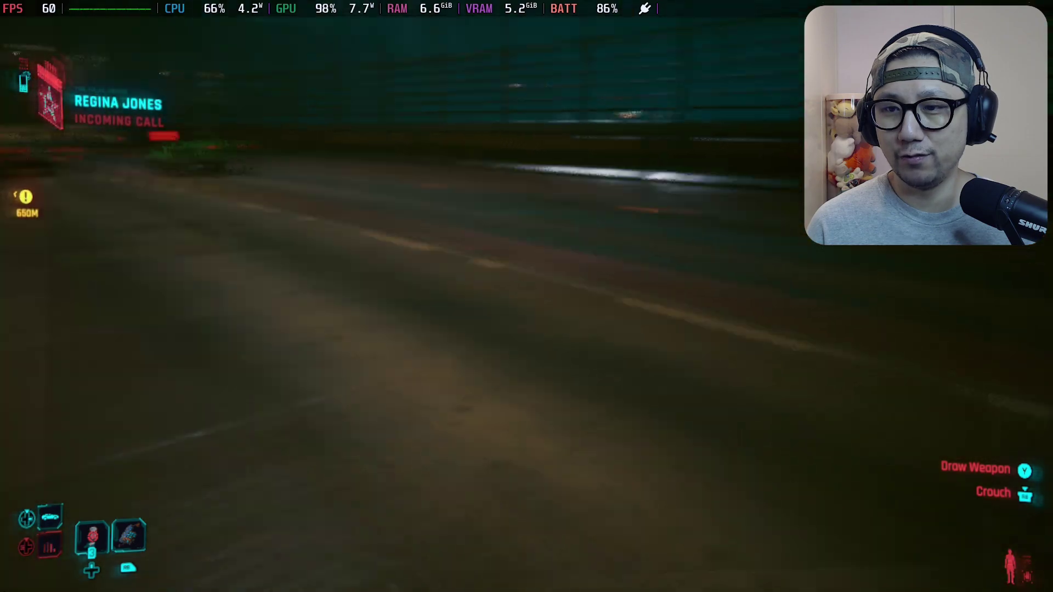
{"action": "key", "text": "w"}
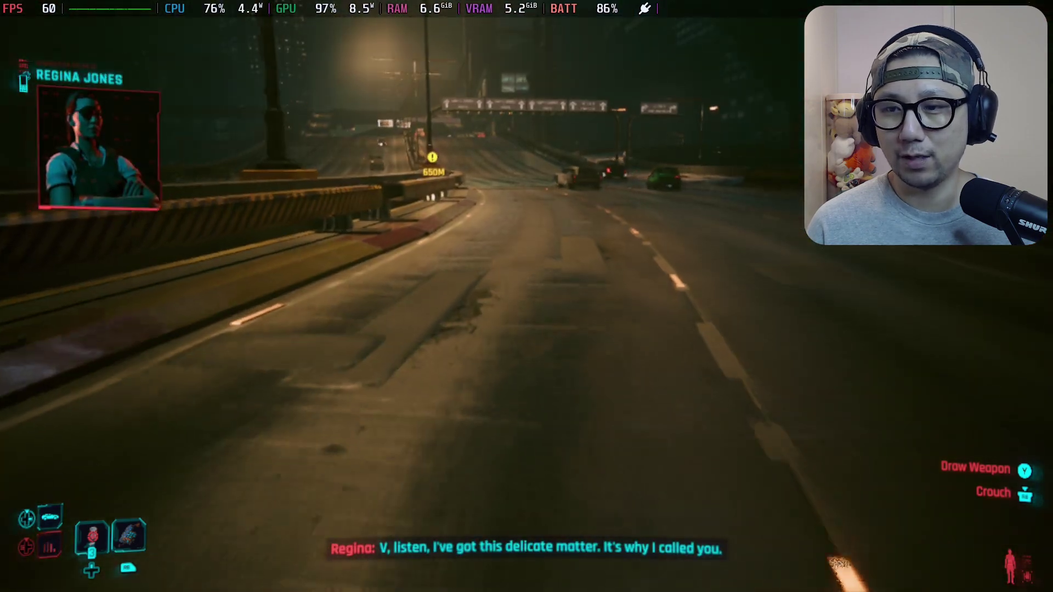
{"action": "key", "text": "w"}
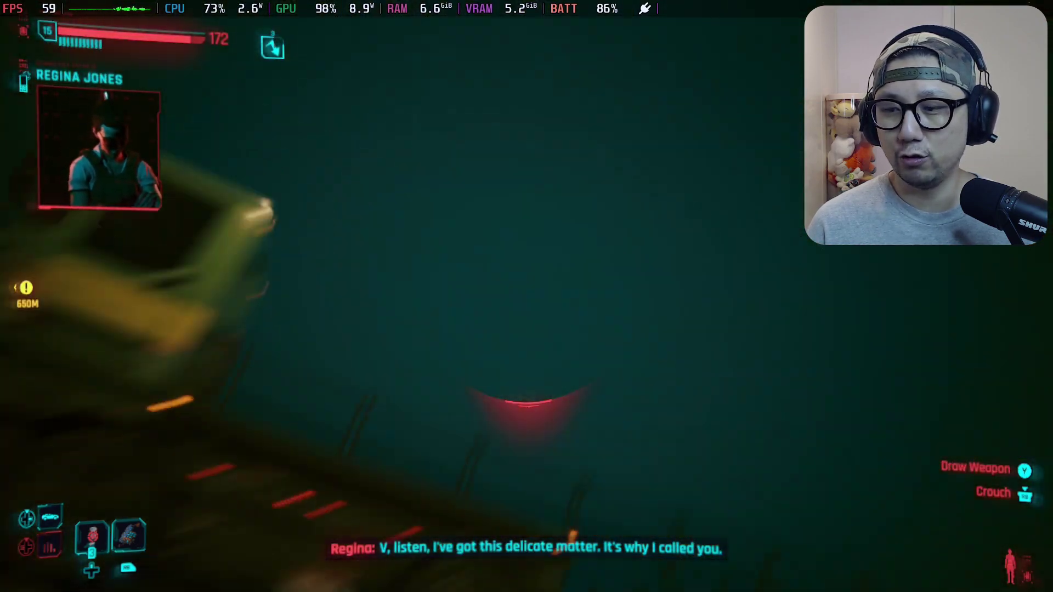
{"action": "key", "text": "w"}
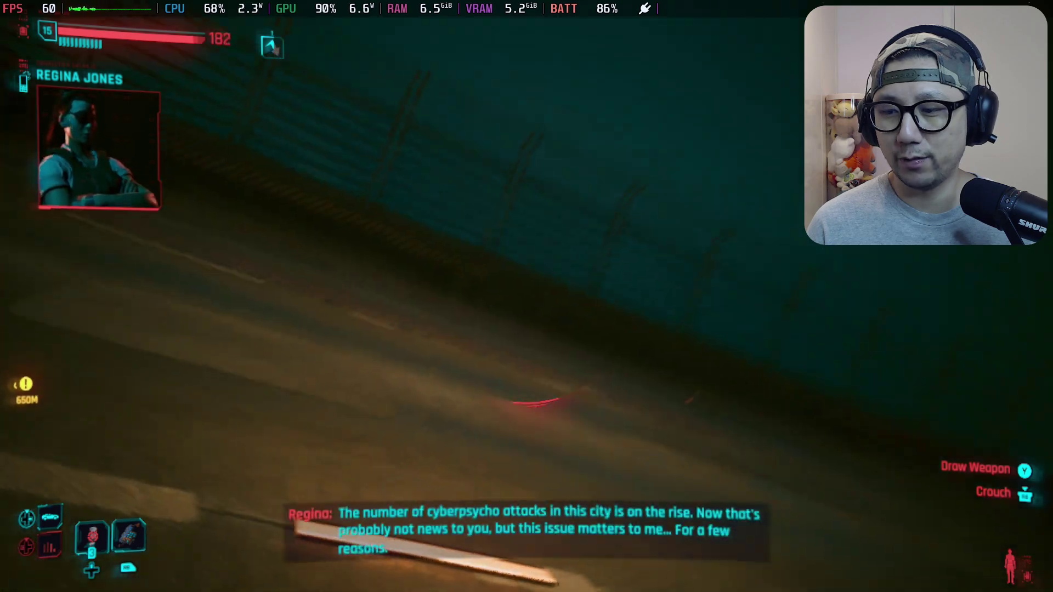
Step: Draw the assault rifle, aim down its sights and fire along the highway to test performance while shooting
{"action": "key", "text": "y"}
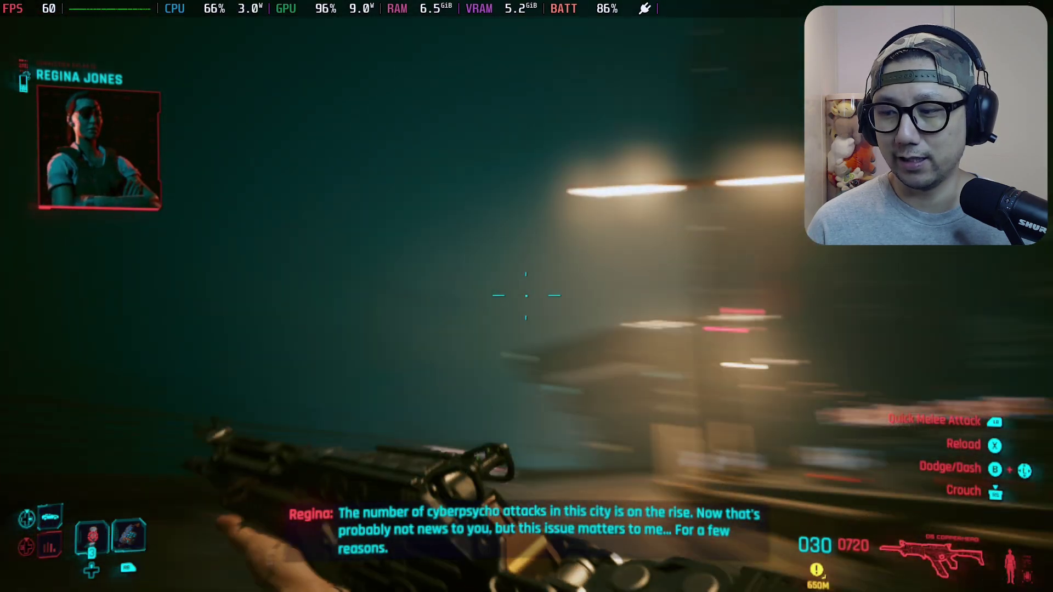
{"action": "key", "text": "w"}
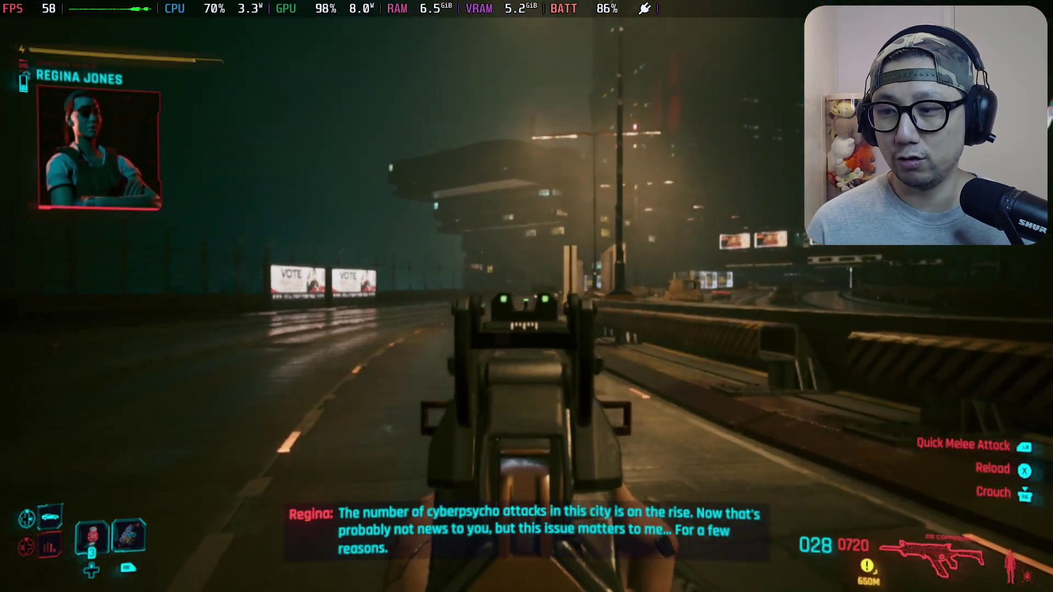
{"action": "left_click", "coordinate": [525, 300]}
{"action": "left_click", "coordinate": [525, 300]}
{"action": "left_click", "coordinate": [526, 300]}
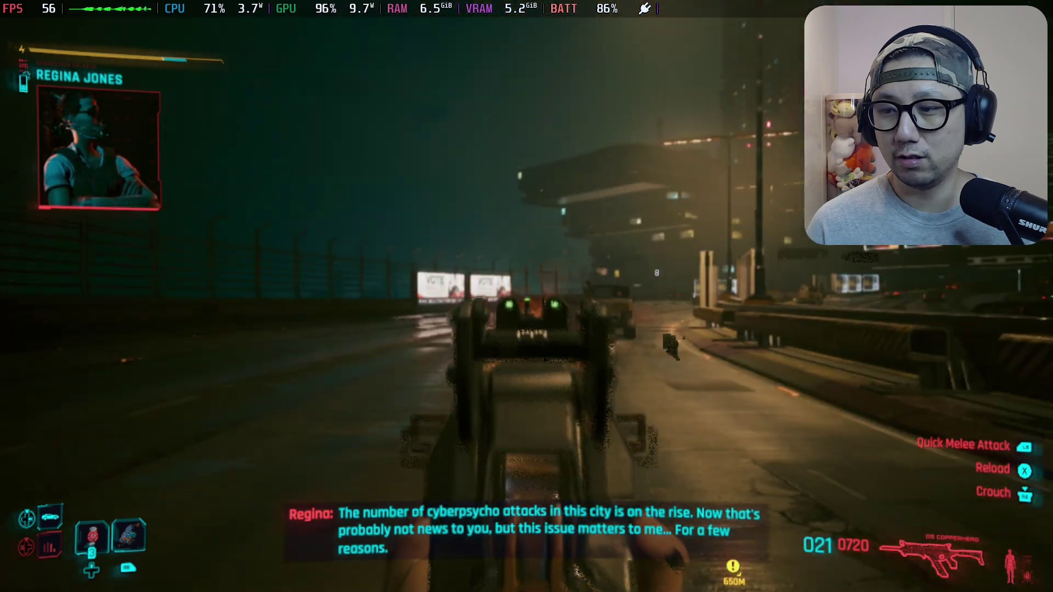
{"action": "left_click", "coordinate": [525, 300]}
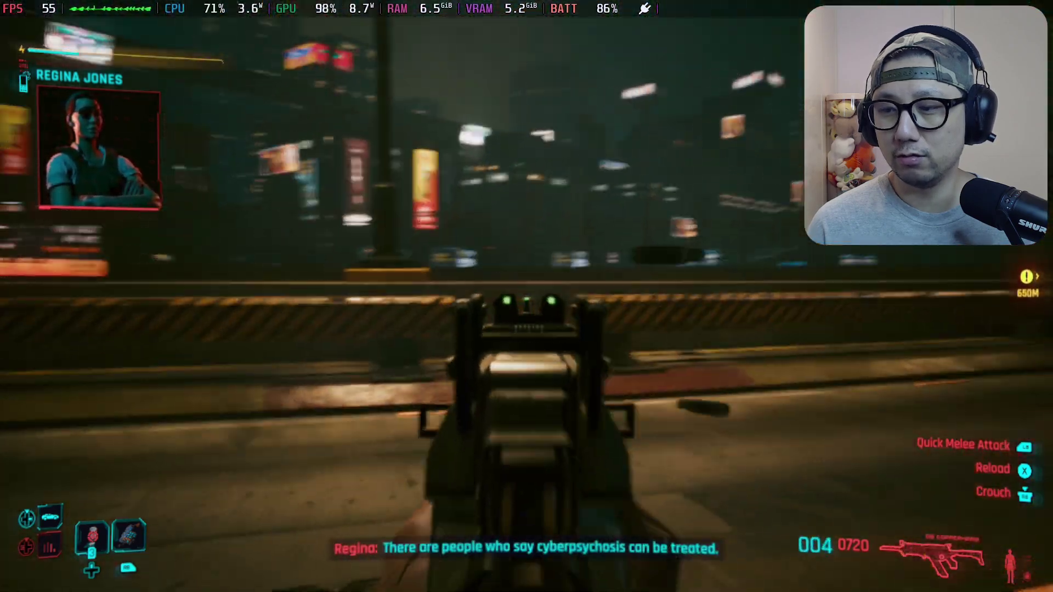
Step: Fire more rifle bursts down the highway and at passing vehicles, turning the camera to check image quality
{"action": "left_click_drag", "start_coordinate": [527, 297], "coordinate": [526, 296]}
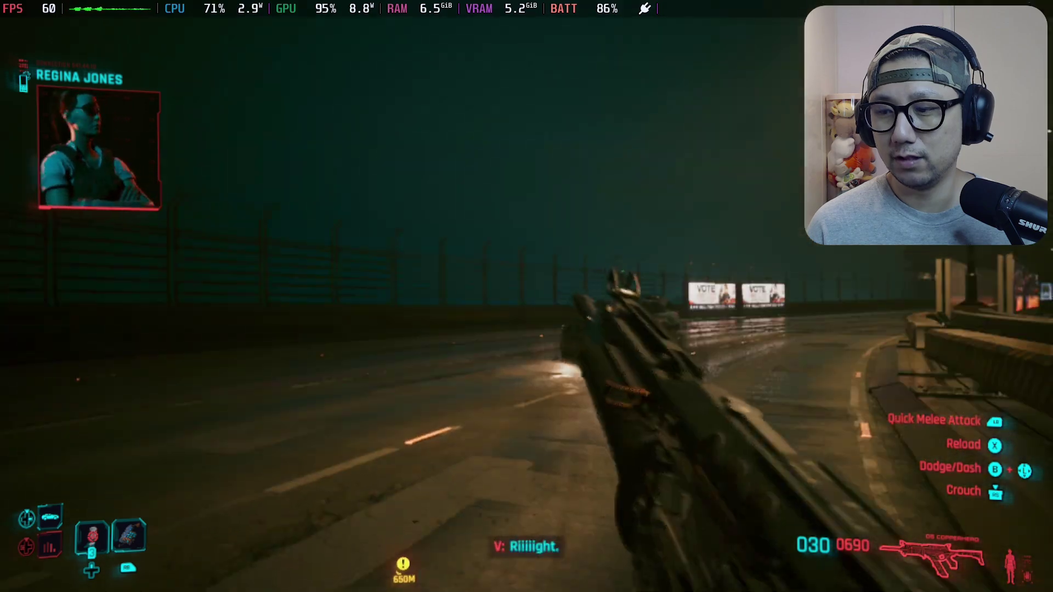
{"action": "left_click_drag", "start_coordinate": [527, 296], "coordinate": [526, 296]}
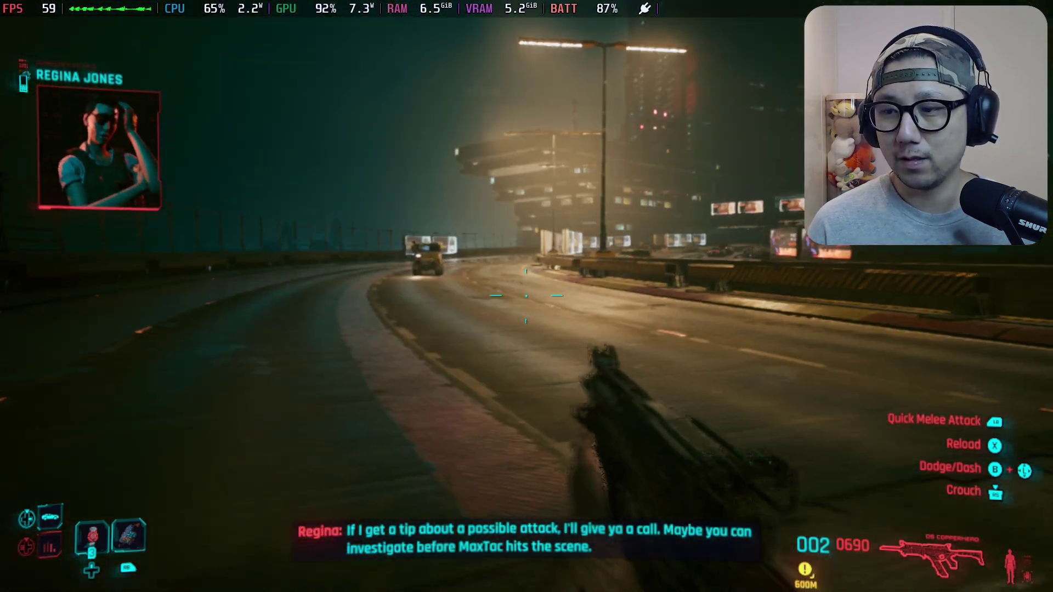
{"action": "left_click", "coordinate": [527, 296]}
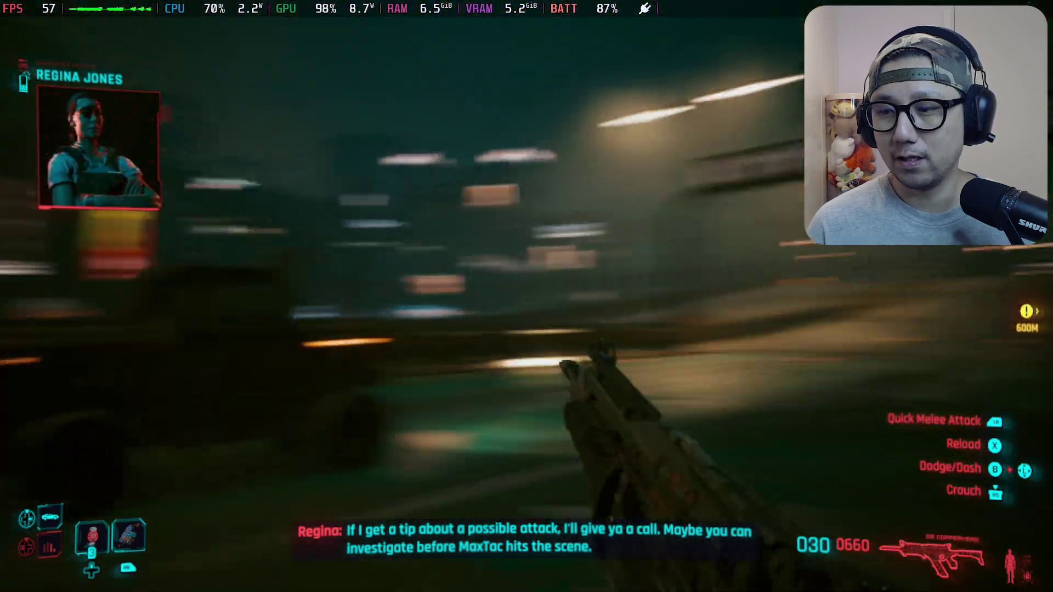
{"action": "left_click", "coordinate": [527, 296]}
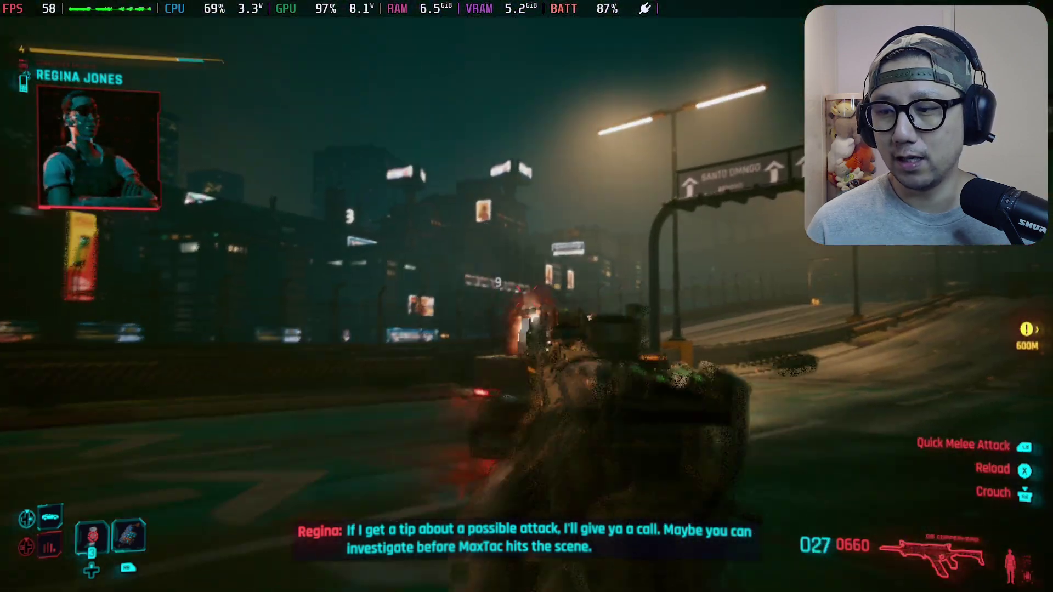
{"action": "left_click", "coordinate": [526, 296]}
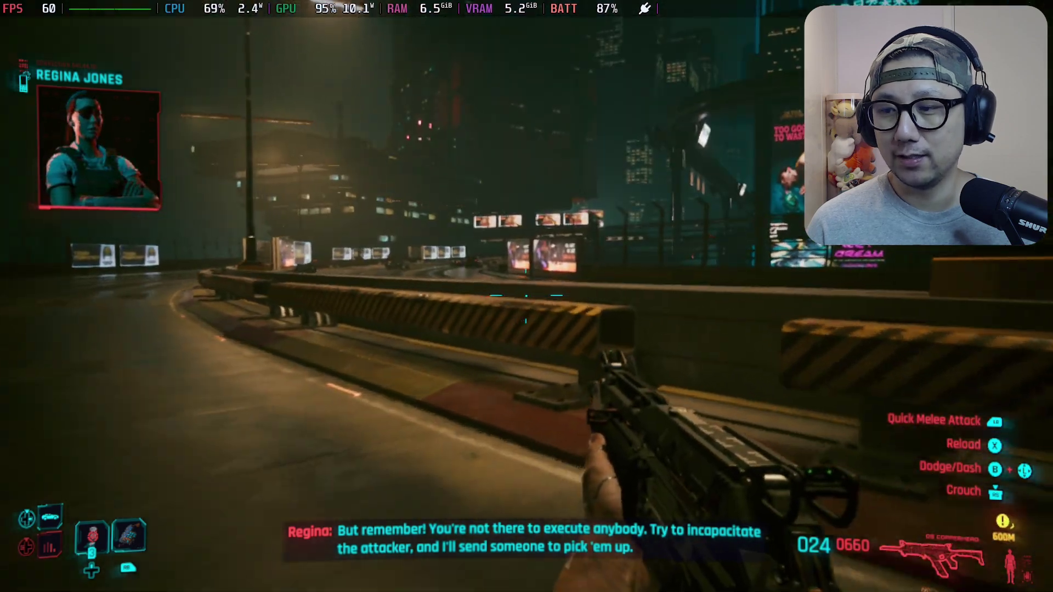
Step: Switch to the shotgun and fire both rounds down the highway to check performance
{"action": "key", "text": "2"}
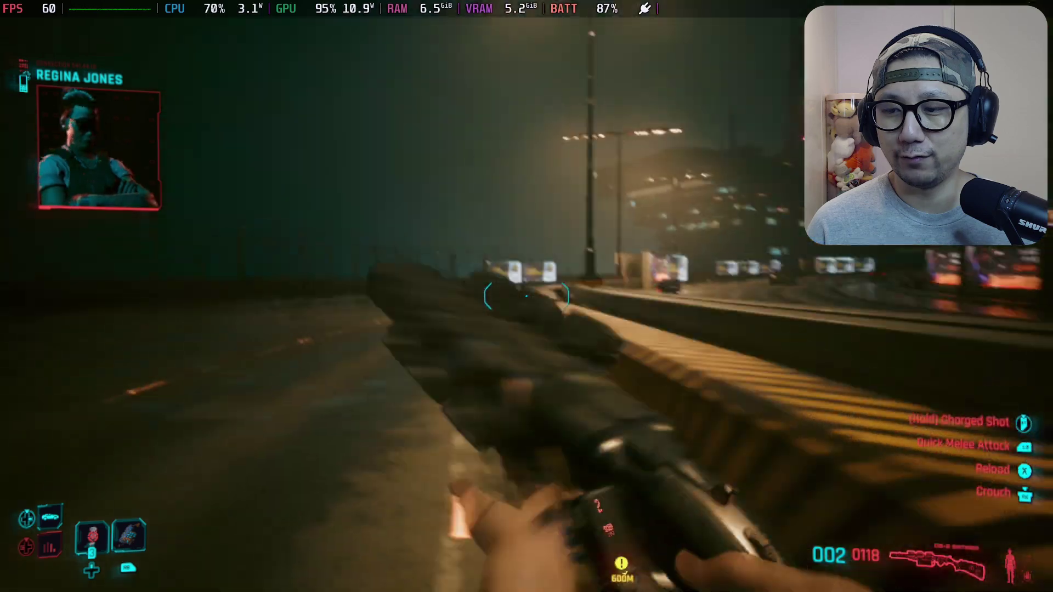
{"action": "left_click", "coordinate": [526, 296]}
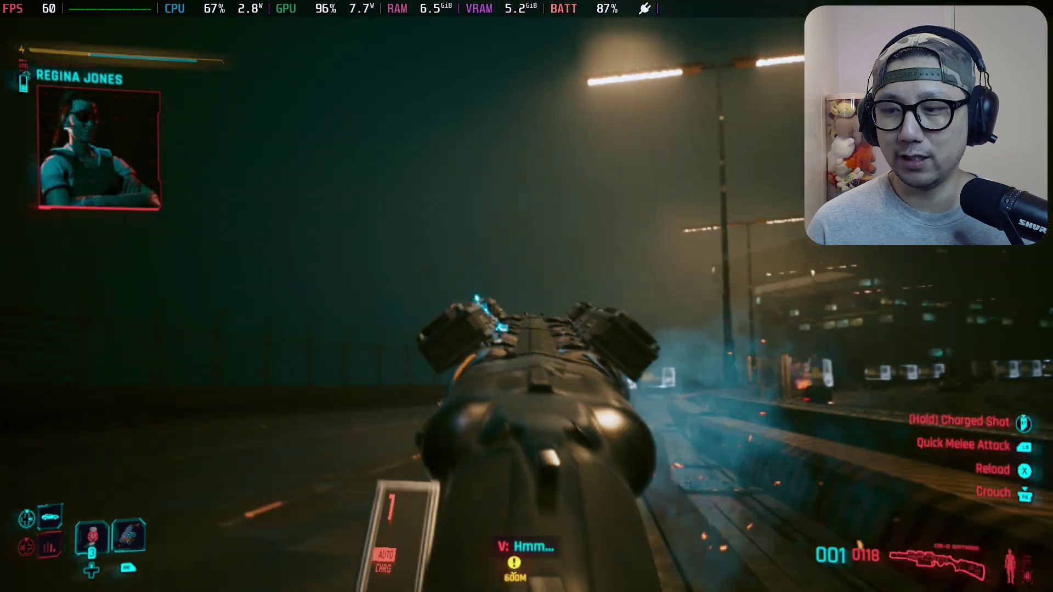
{"action": "left_click", "coordinate": [526, 296]}
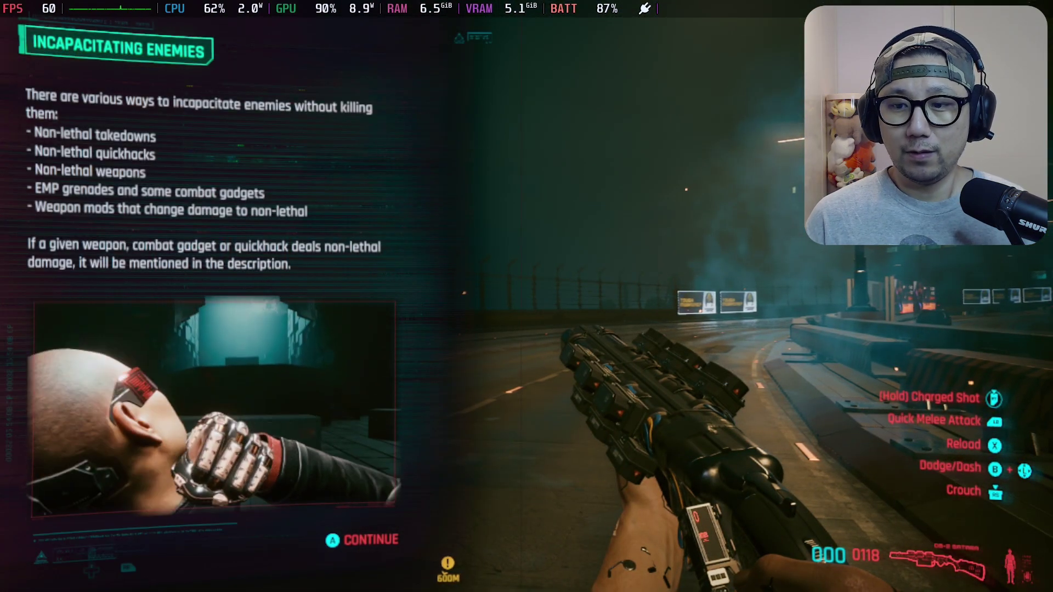
Step: Leave the game through the Steam menu and switch the Steam Deck to Desktop Mode
{"action": "key", "text": "ctrl+1"}
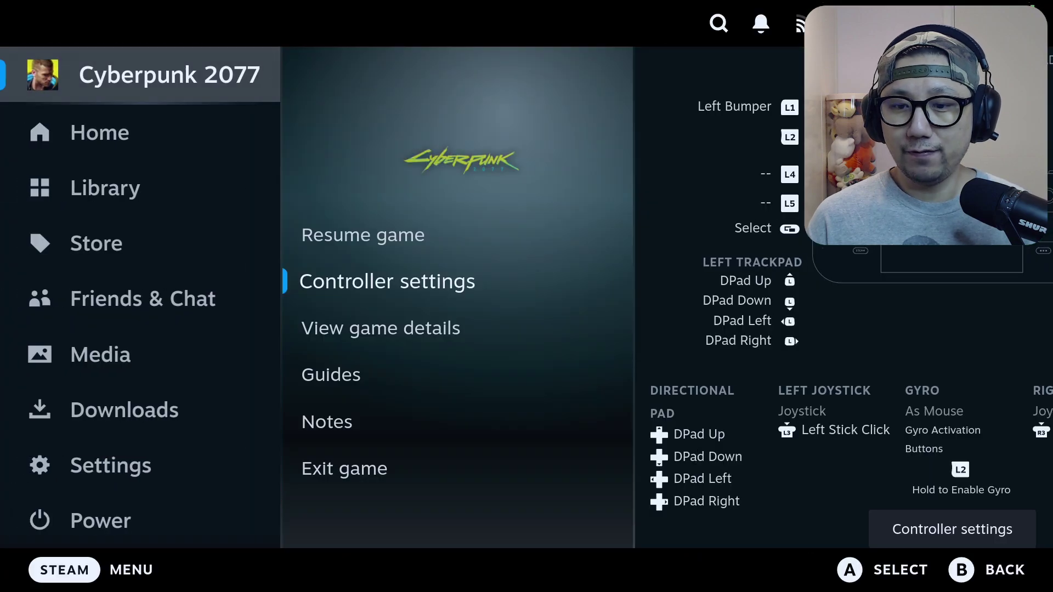
{"action": "key", "text": "Left"}
{"action": "key", "text": "Up"}
{"action": "key", "text": "Return"}
{"action": "key", "text": "Up"}
{"action": "key", "text": "Return"}
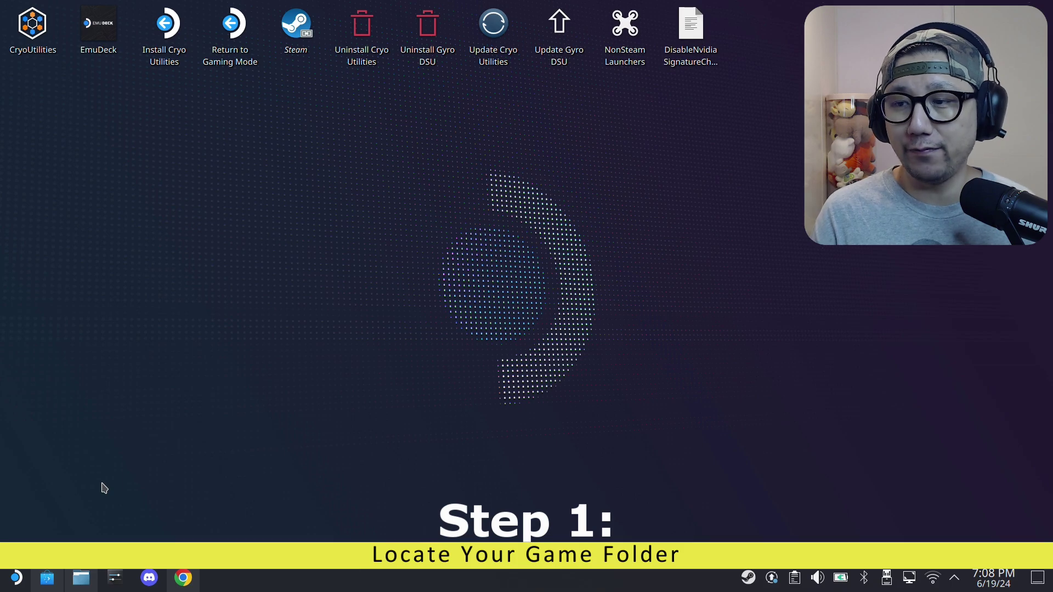
Step: Switch to the Dolphin file manager and show the full path of the Cyberpunk 2077 folder
{"action": "left_click", "coordinate": [83, 571]}
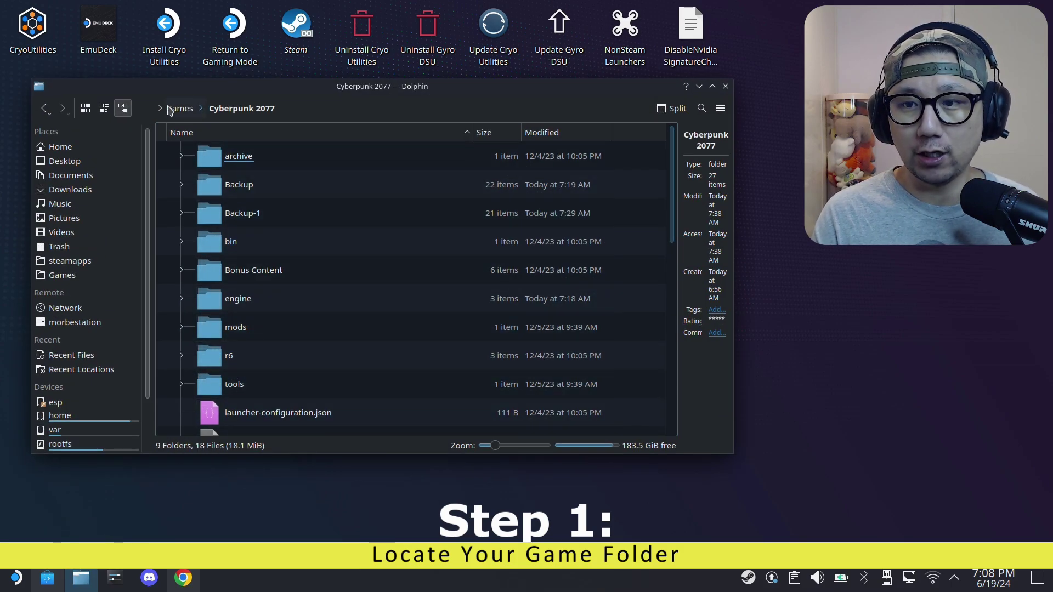
{"action": "left_click", "coordinate": [291, 104]}
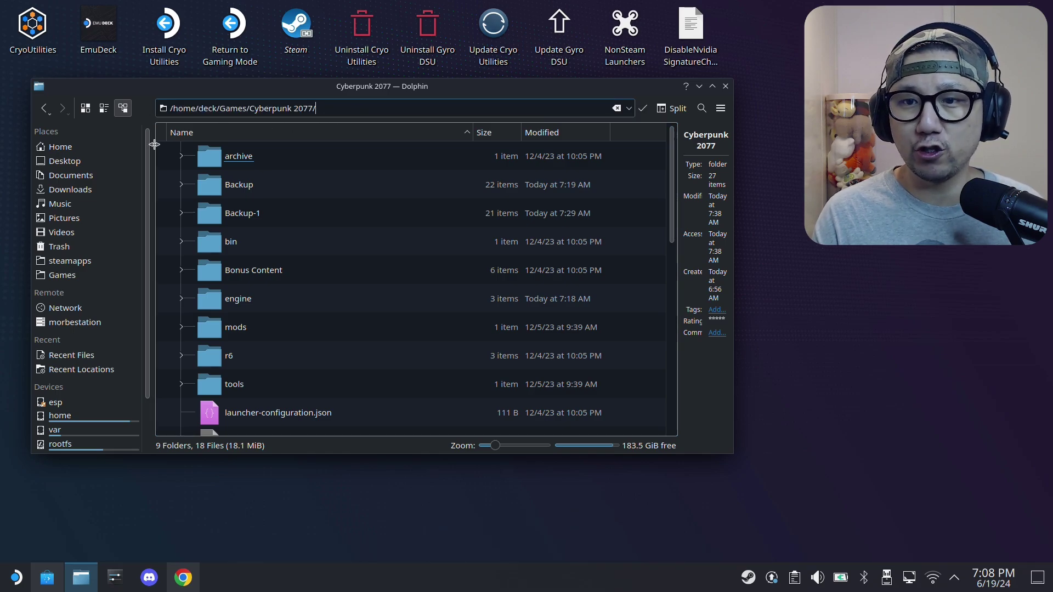
Step: Go to the Home folder and check that Show Hidden Files is enabled
{"action": "left_click", "coordinate": [74, 147]}
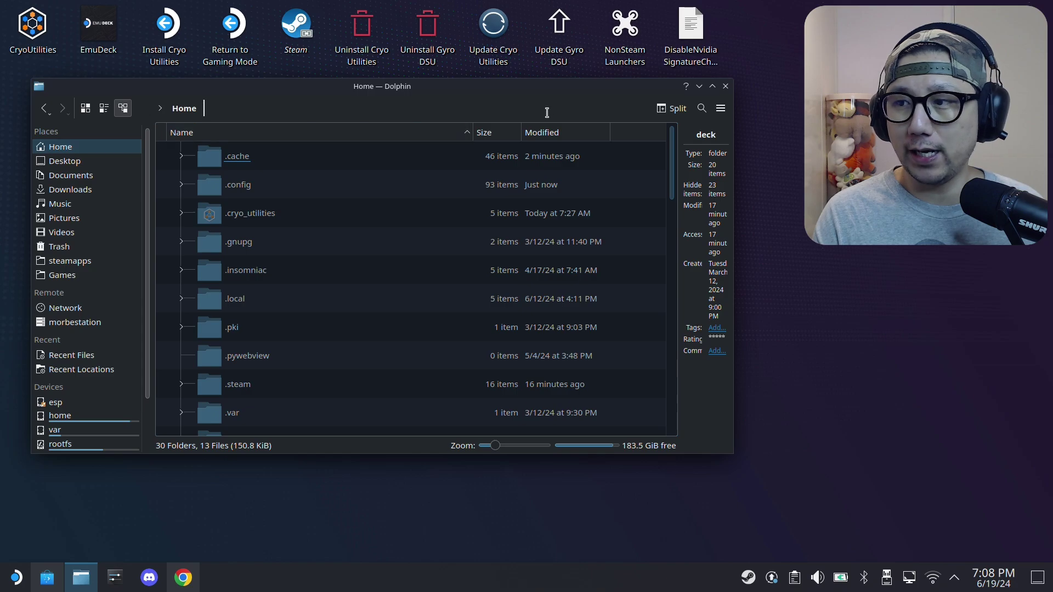
{"action": "left_click", "coordinate": [719, 108]}
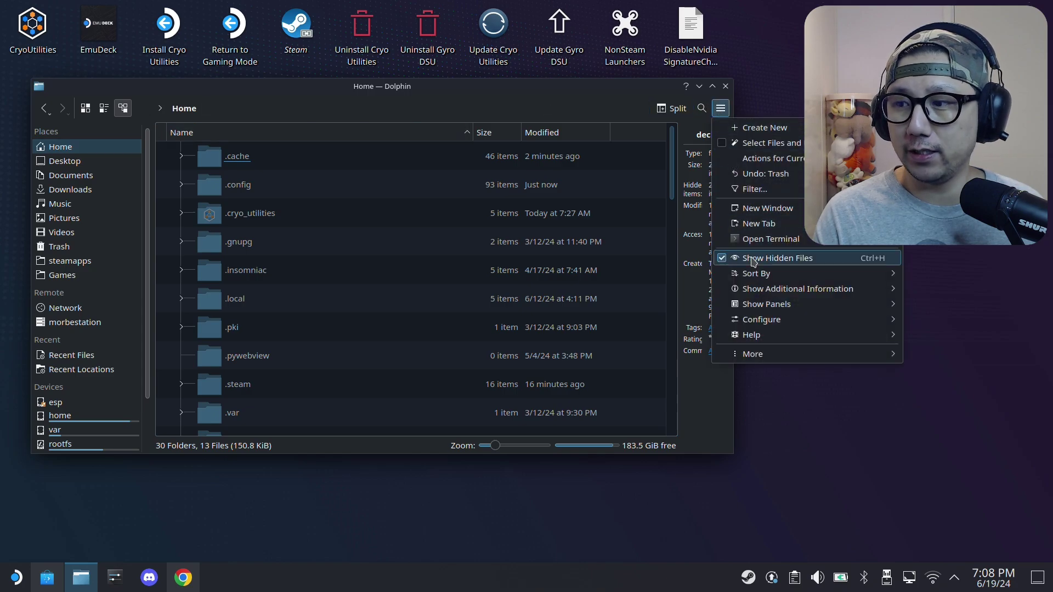
{"action": "left_click", "coordinate": [428, 262]}
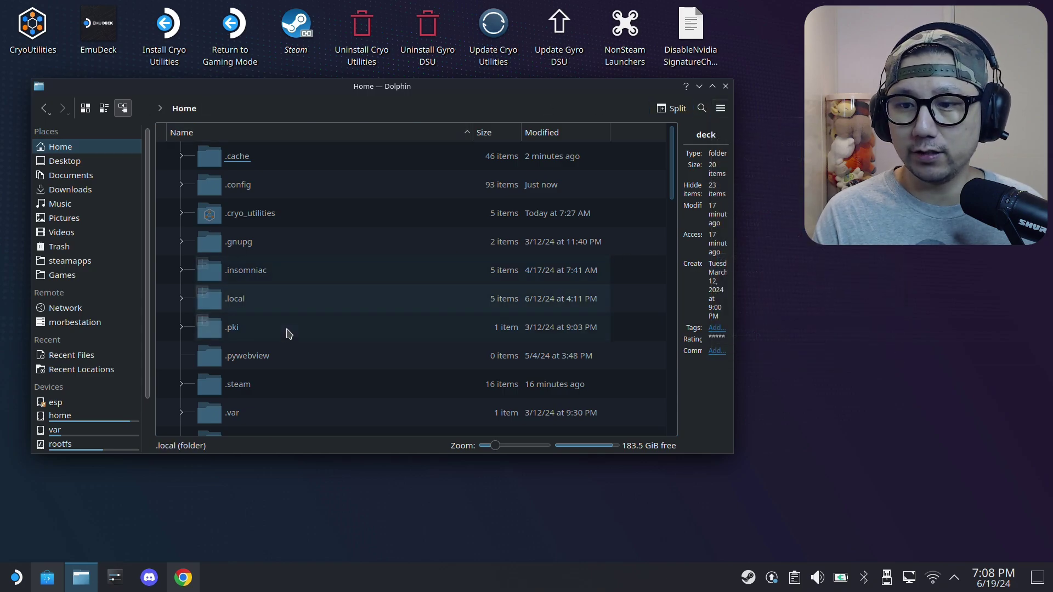
Step: Open the folder .steam/steam/steamapps/common inside Home to reach the installed Steam games
{"action": "left_click", "coordinate": [258, 386]}
{"action": "left_click", "coordinate": [257, 326]}
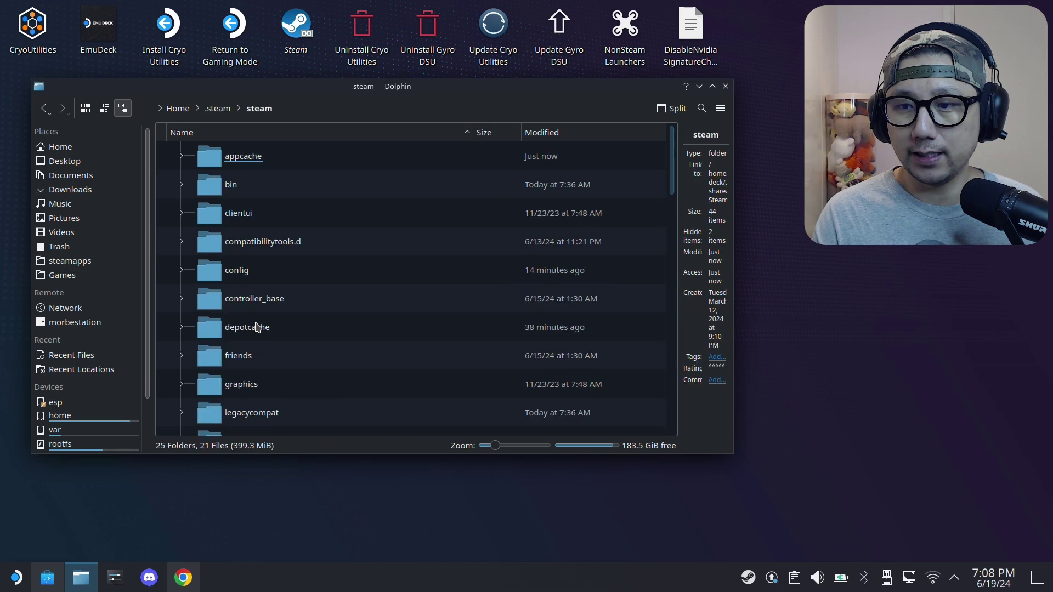
{"action": "scroll", "coordinate": [258, 345], "scroll_direction": "down", "scroll_amount": 4}
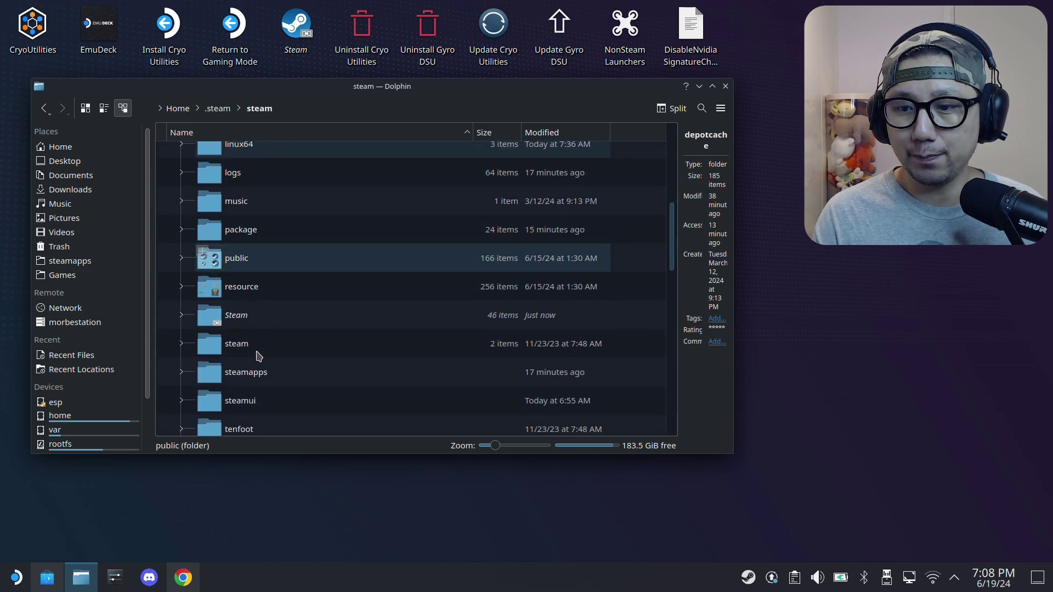
{"action": "left_click", "coordinate": [253, 366]}
{"action": "left_click", "coordinate": [266, 163]}
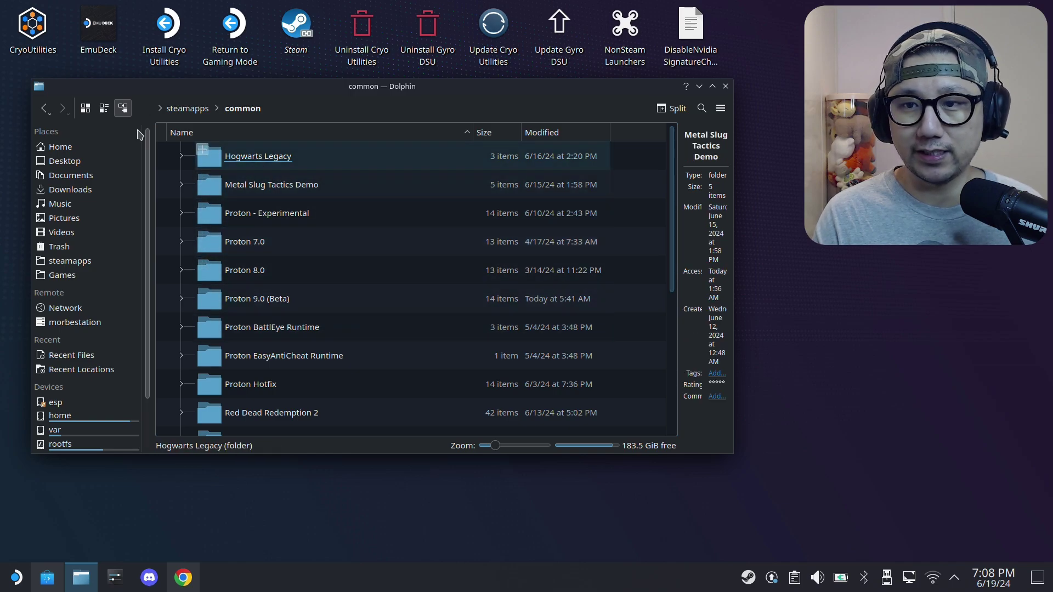
Step: Open the Cyberpunk 2077 folder in Games and go into its bin/x64 subfolder
{"action": "left_click", "coordinate": [58, 281]}
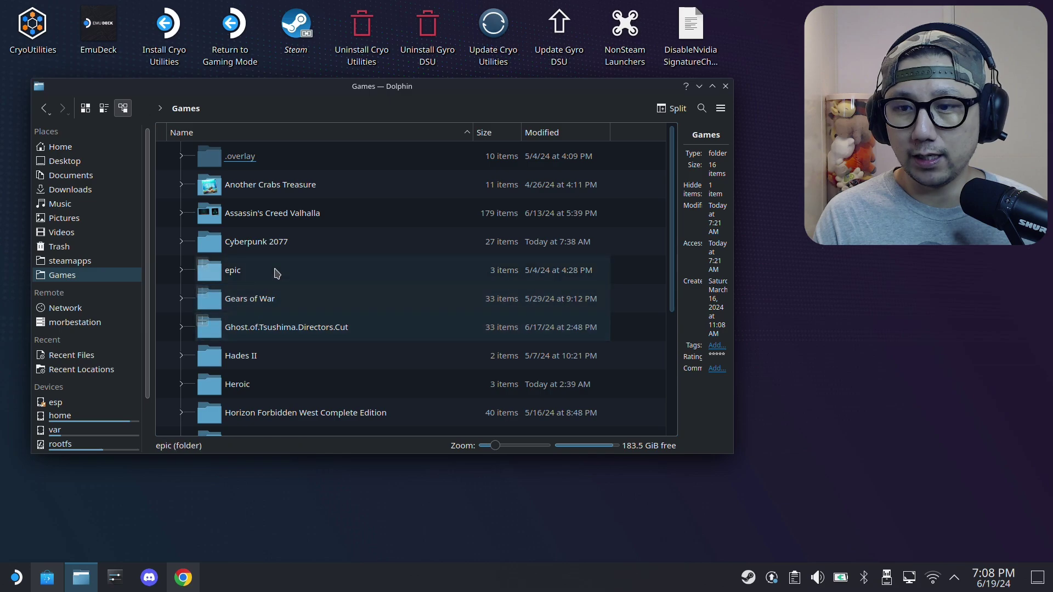
{"action": "left_click", "coordinate": [270, 250]}
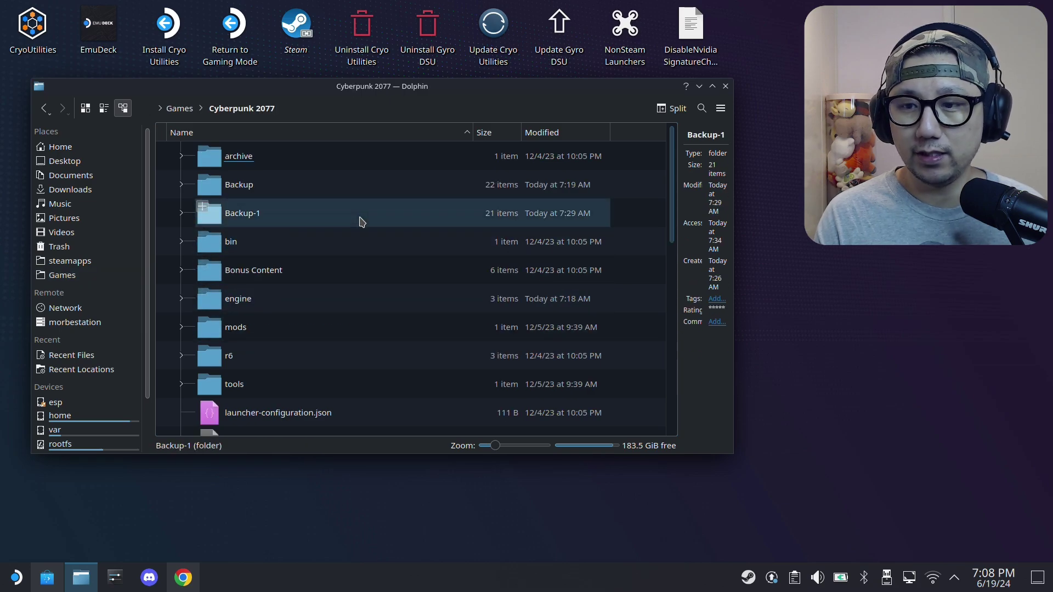
{"action": "double_click", "coordinate": [312, 249]}
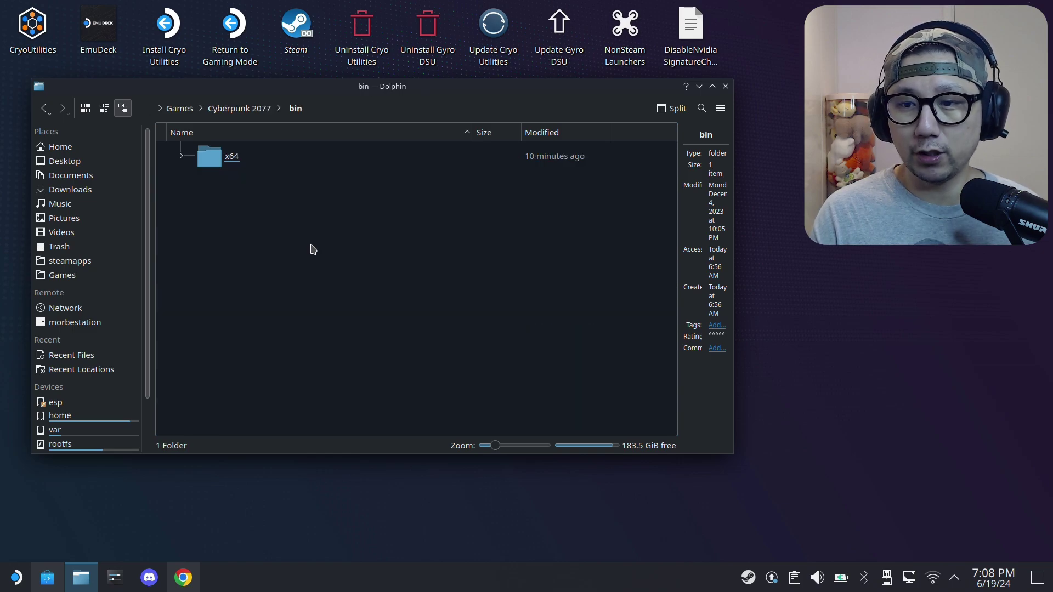
{"action": "double_click", "coordinate": [219, 169]}
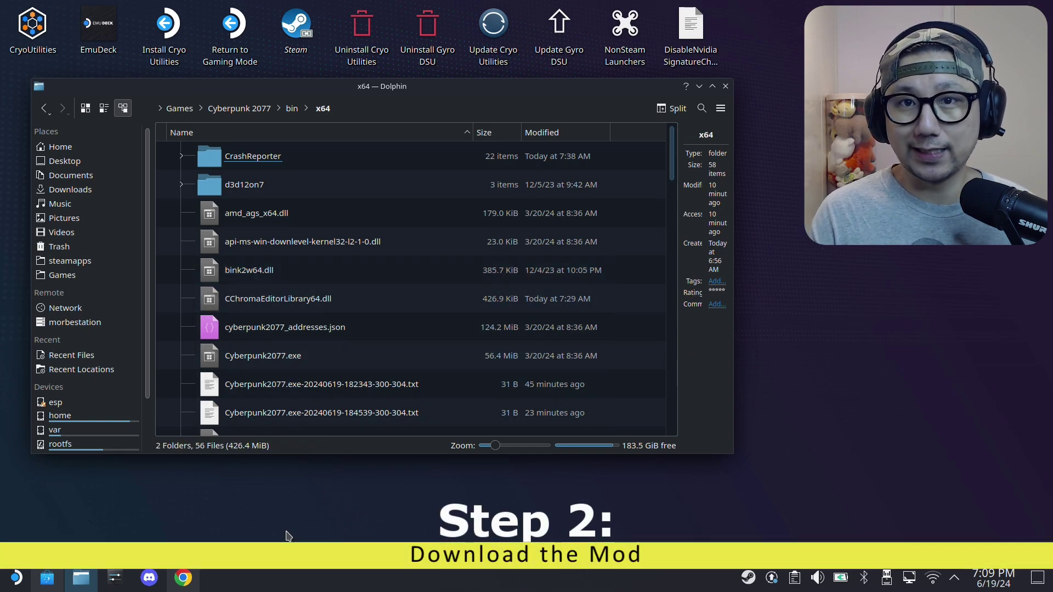
Step: Switch to Chrome and show the available main files of the DLSS Enabler mod on Nexus Mods
{"action": "left_click", "coordinate": [184, 577]}
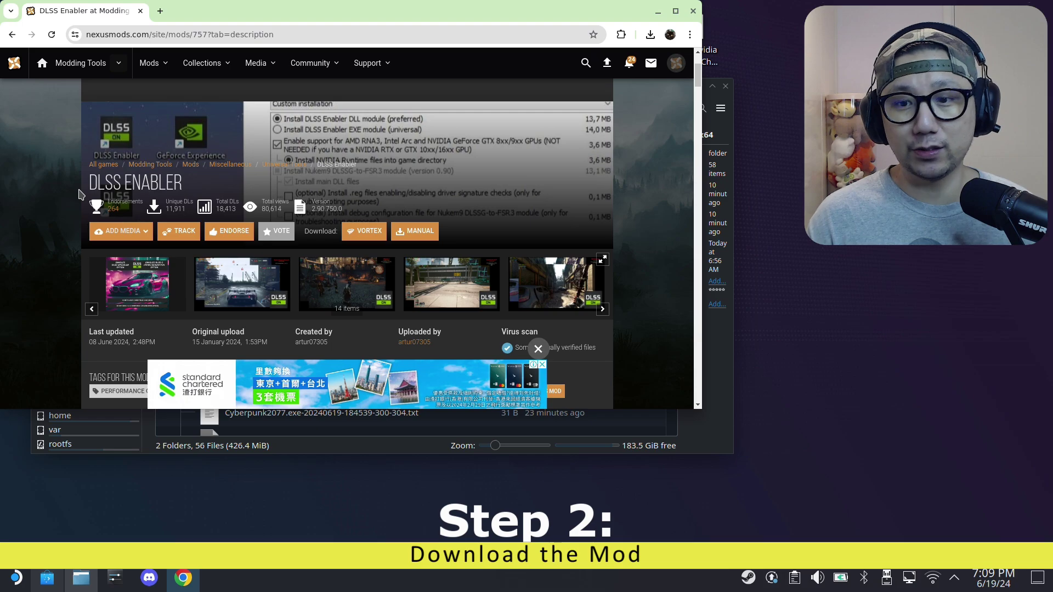
{"action": "scroll", "coordinate": [168, 271], "scroll_direction": "down", "scroll_amount": 2}
{"action": "scroll", "coordinate": [168, 271], "scroll_direction": "down", "scroll_amount": 2}
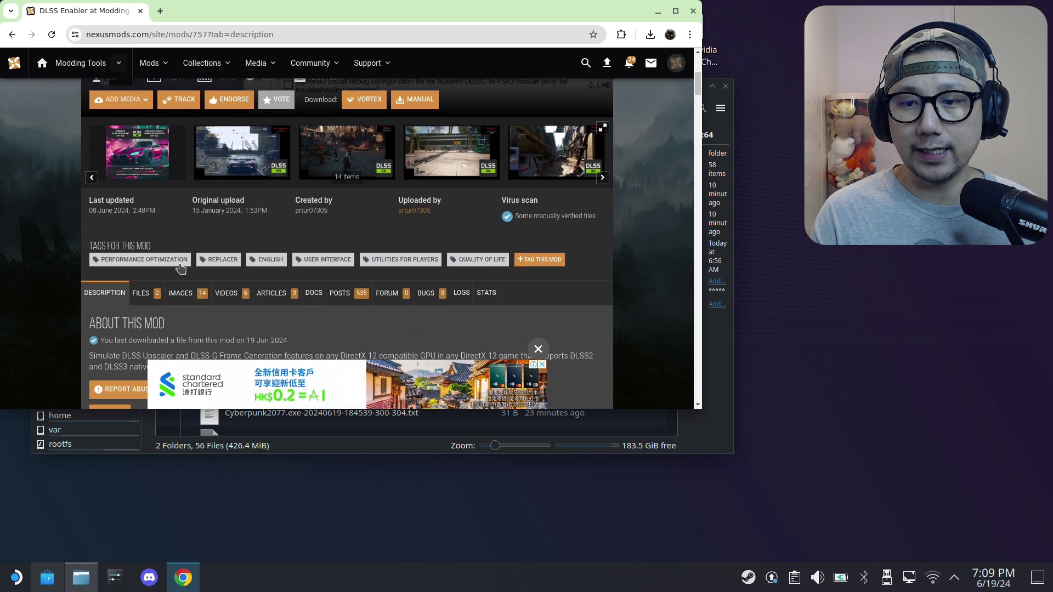
{"action": "left_click", "coordinate": [144, 292]}
{"action": "scroll", "coordinate": [235, 254], "scroll_direction": "down", "scroll_amount": 5}
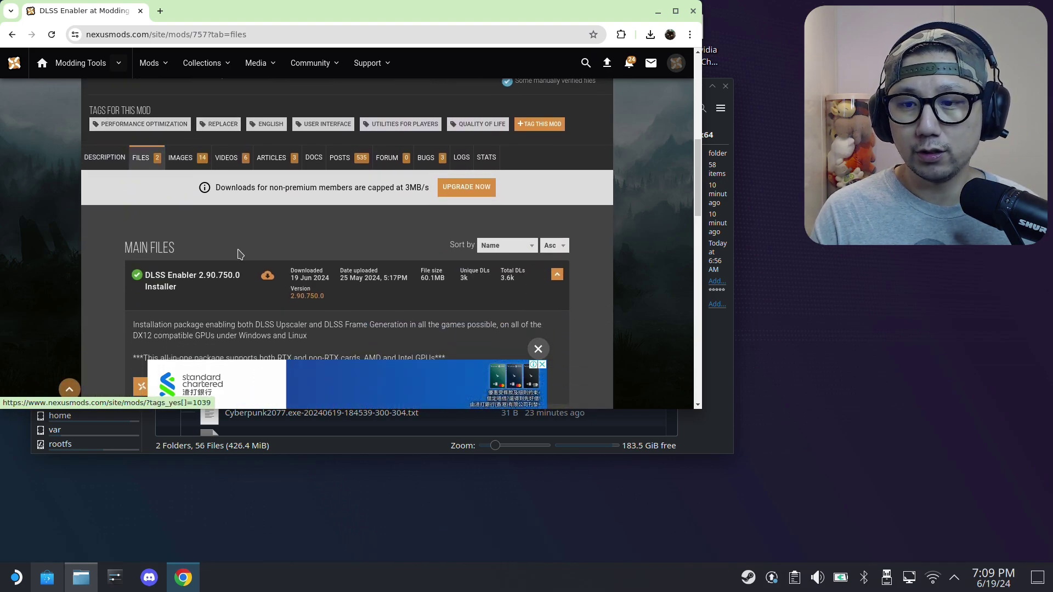
Step: Download the DLSS Enabler 2.90.750.0 Installer manually, accepting the additional files notice and choosing the free slow download
{"action": "left_click", "coordinate": [314, 265]}
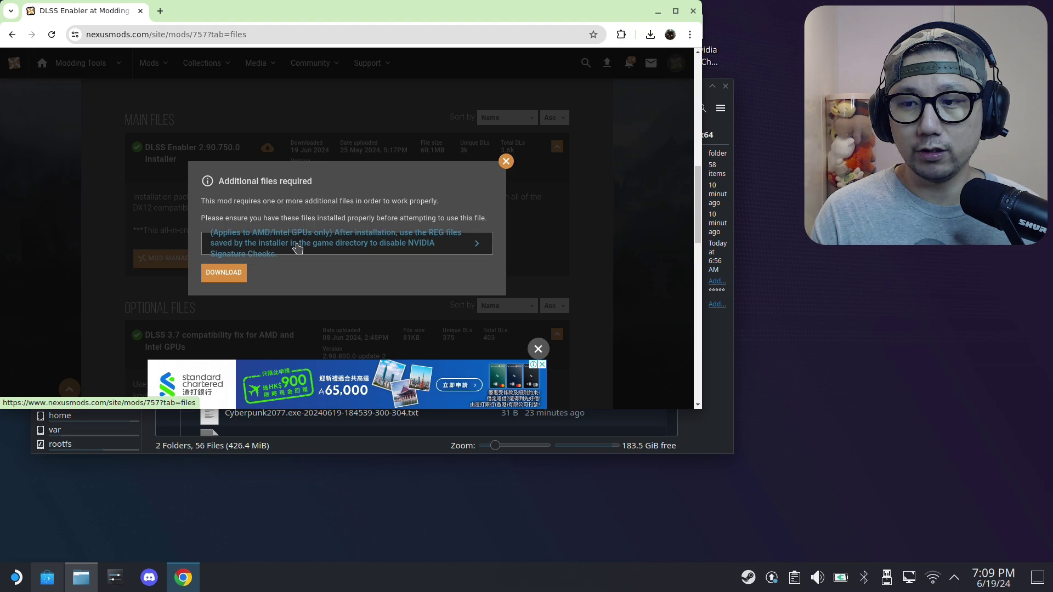
{"action": "left_click", "coordinate": [227, 282]}
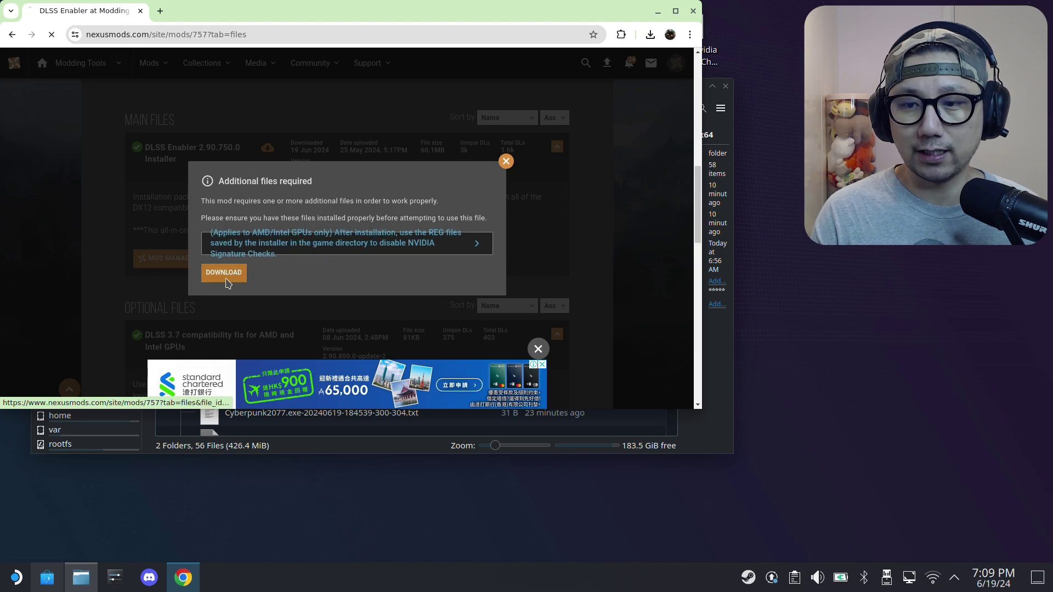
{"action": "scroll", "coordinate": [401, 217], "scroll_direction": "down", "scroll_amount": 2}
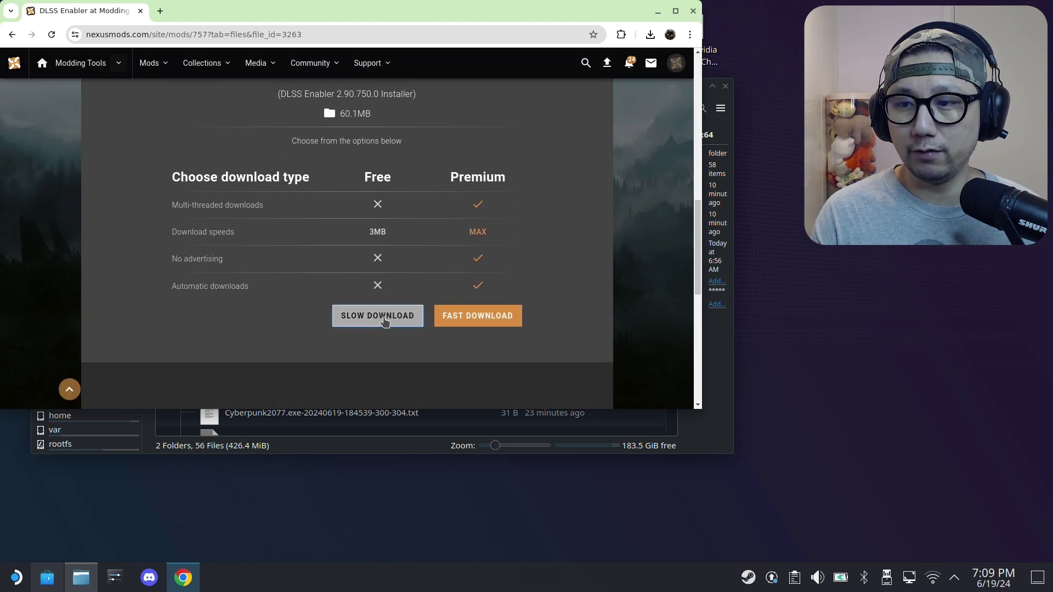
{"action": "left_click", "coordinate": [384, 321]}
{"action": "scroll", "coordinate": [362, 266], "scroll_direction": "up", "scroll_amount": 2}
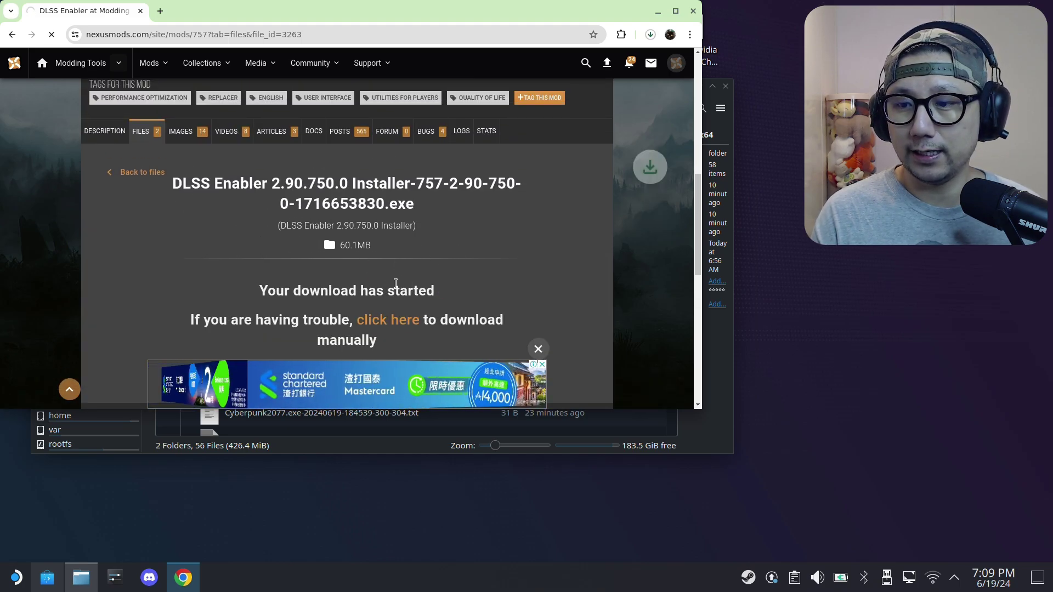
Step: Check the installer's progress in the recent downloads, and minimize the browser and file manager windows
{"action": "scroll", "coordinate": [431, 268], "scroll_direction": "down", "scroll_amount": 2}
{"action": "scroll", "coordinate": [431, 268], "scroll_direction": "up", "scroll_amount": 3}
{"action": "left_click", "coordinate": [650, 35]}
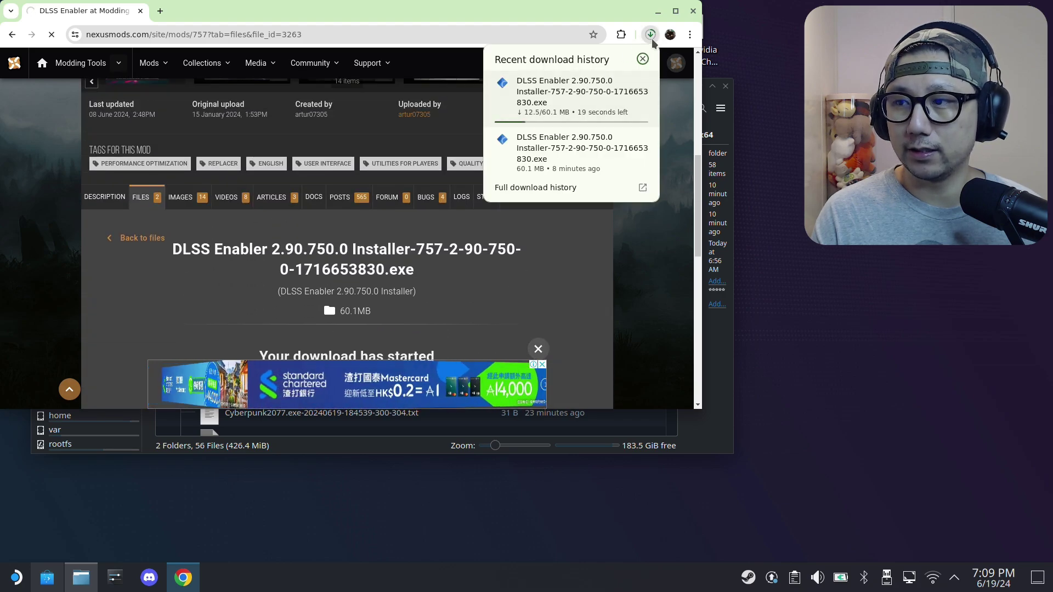
{"action": "left_click", "coordinate": [651, 38]}
{"action": "left_click", "coordinate": [663, 14]}
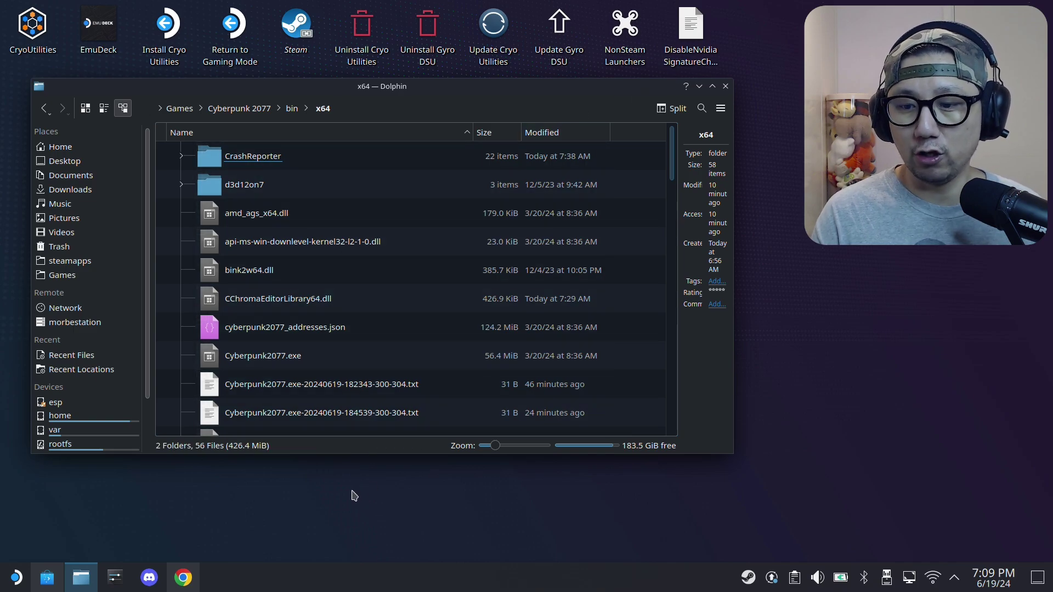
{"action": "left_click", "coordinate": [699, 86]}
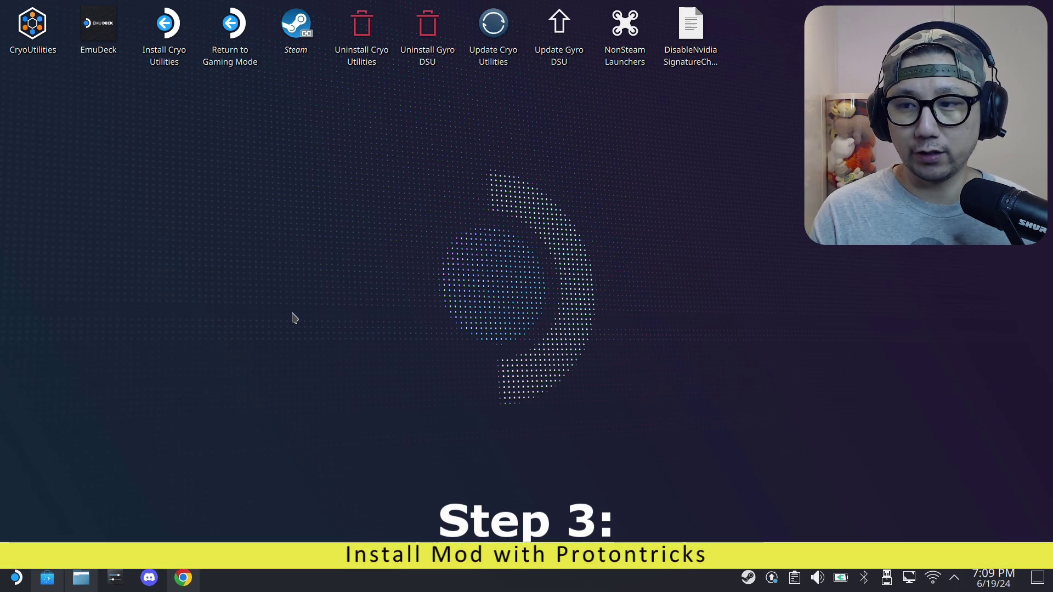
Step: Find Protontricks by searching for "protontricks" in Discover, launch it, and minimize Discover
{"action": "left_click", "coordinate": [46, 578]}
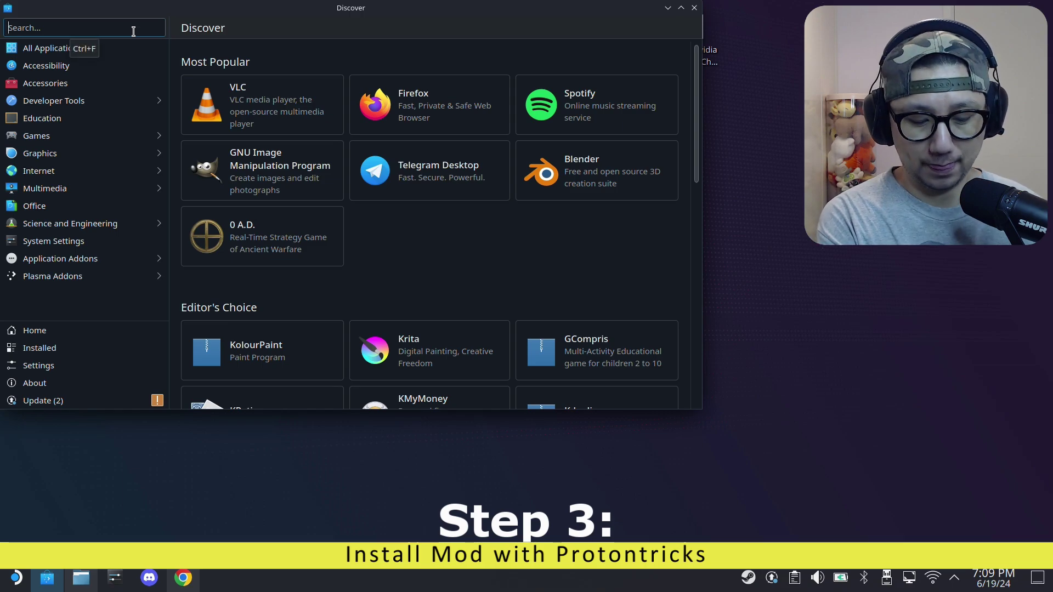
{"action": "type", "text": "protontricks"}
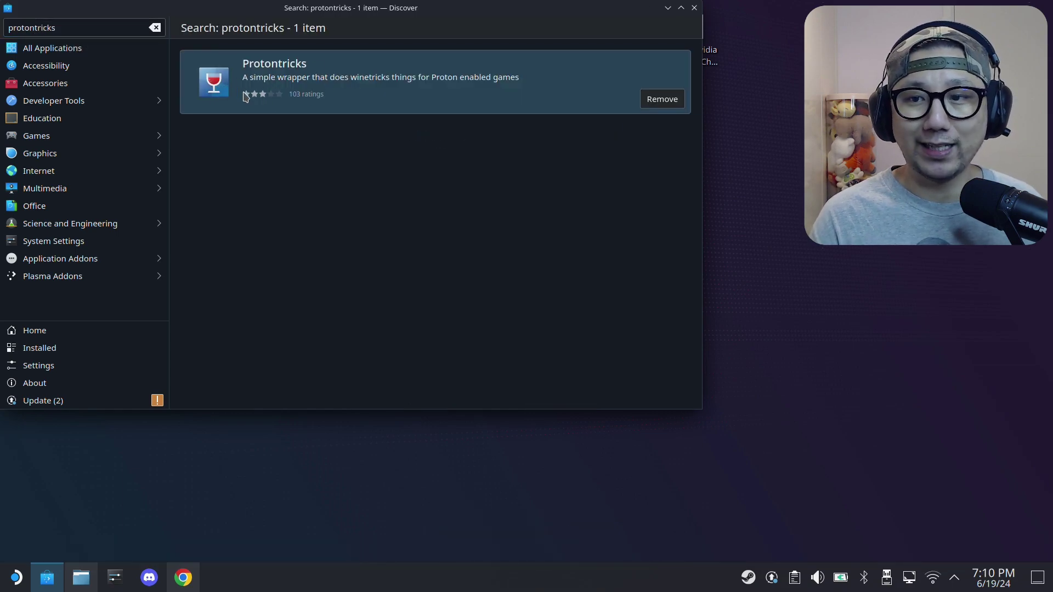
{"action": "left_click", "coordinate": [543, 66]}
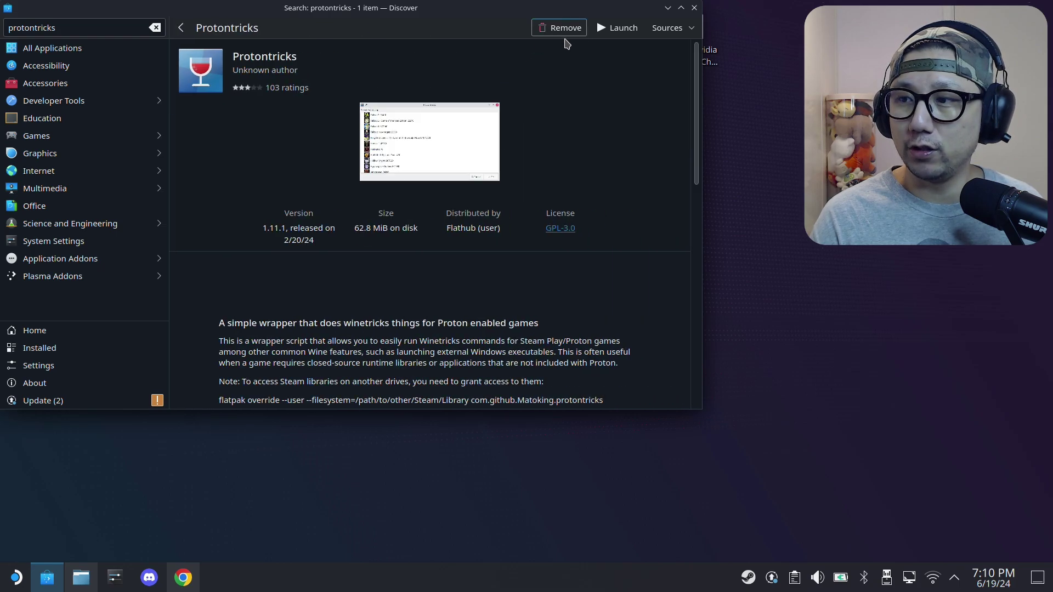
{"action": "left_click", "coordinate": [623, 28]}
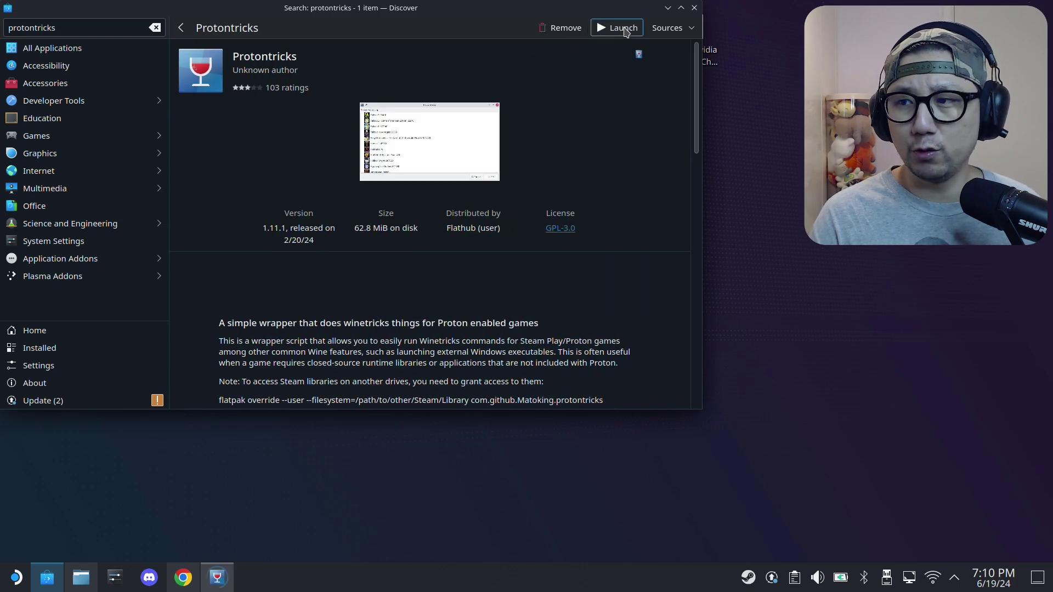
{"action": "left_click", "coordinate": [668, 8]}
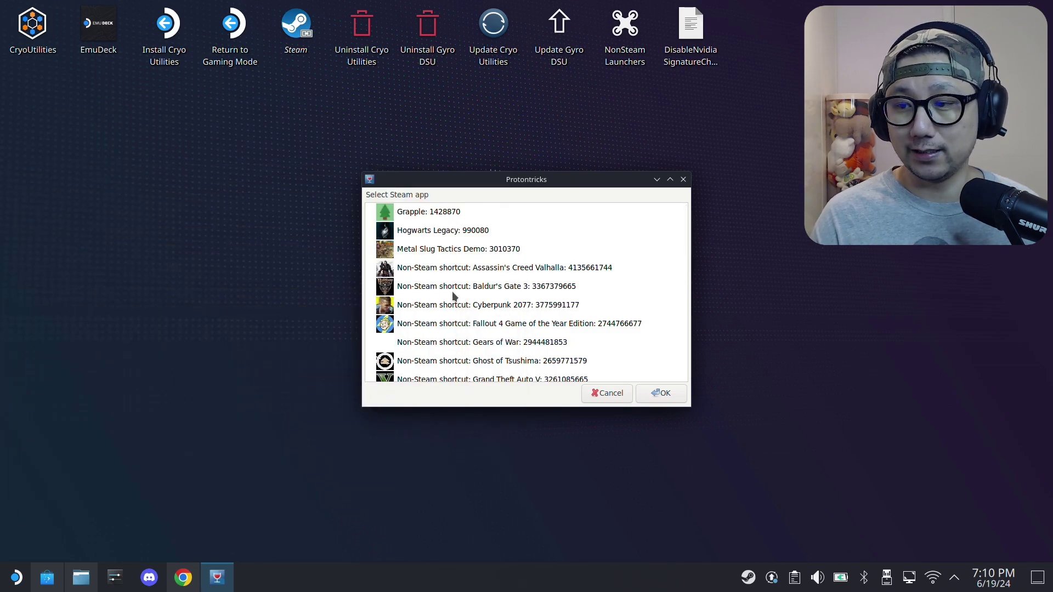
Step: Choose the non-Steam Cyberpunk 2077 shortcut in Protontricks and run the uninstaller in its default wineprefix
{"action": "left_click", "coordinate": [446, 305]}
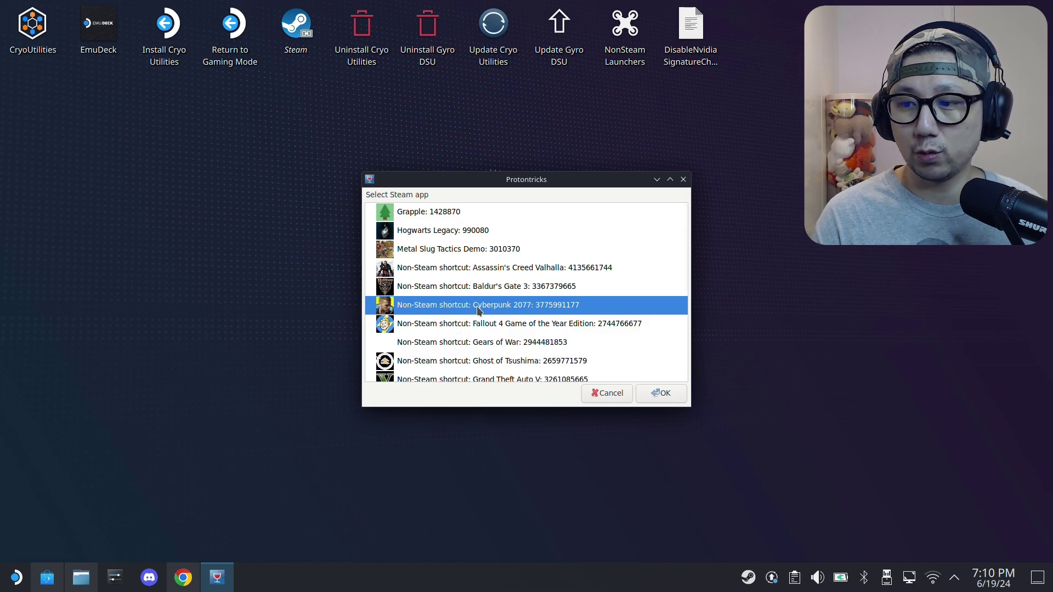
{"action": "double_click", "coordinate": [465, 309]}
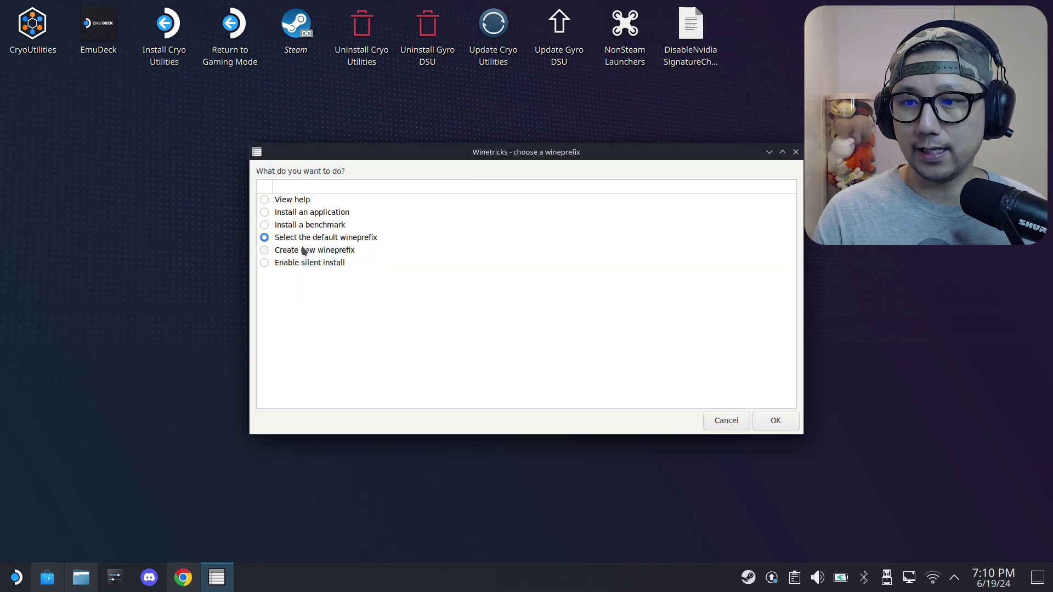
{"action": "left_click", "coordinate": [790, 425]}
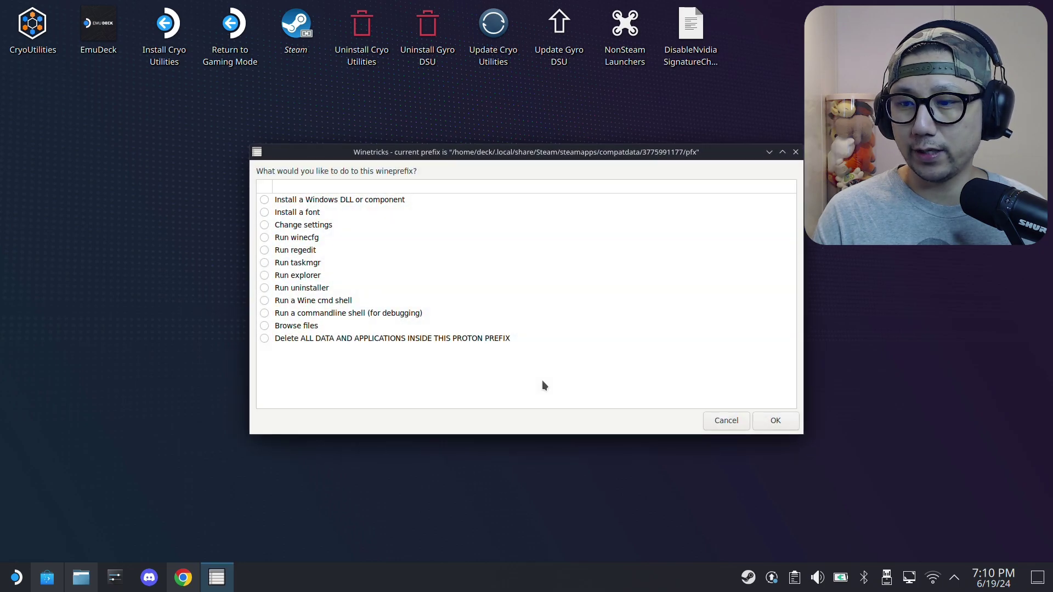
{"action": "left_click", "coordinate": [273, 290]}
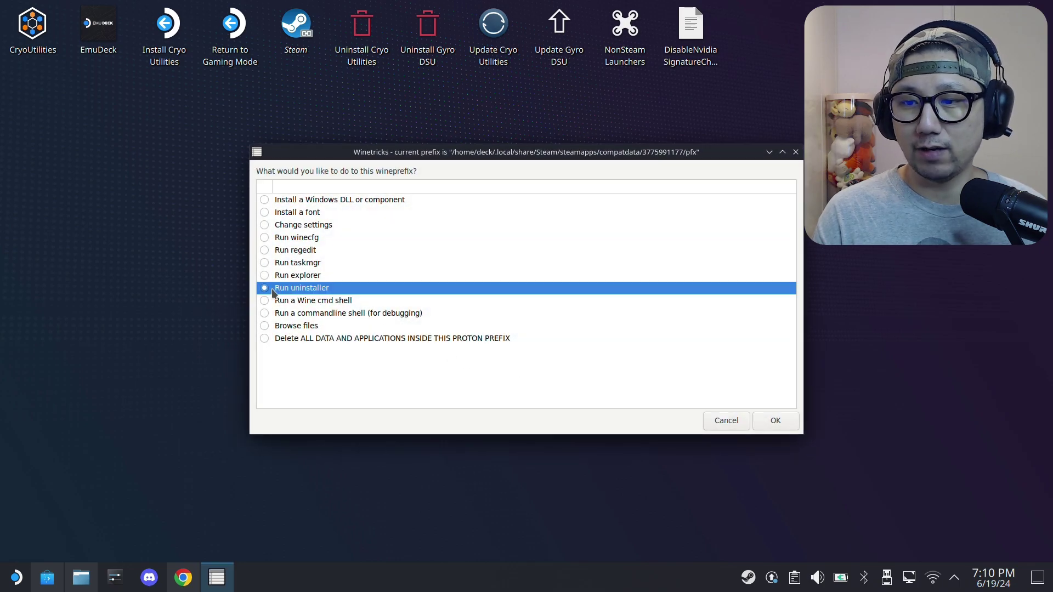
{"action": "left_click", "coordinate": [775, 421]}
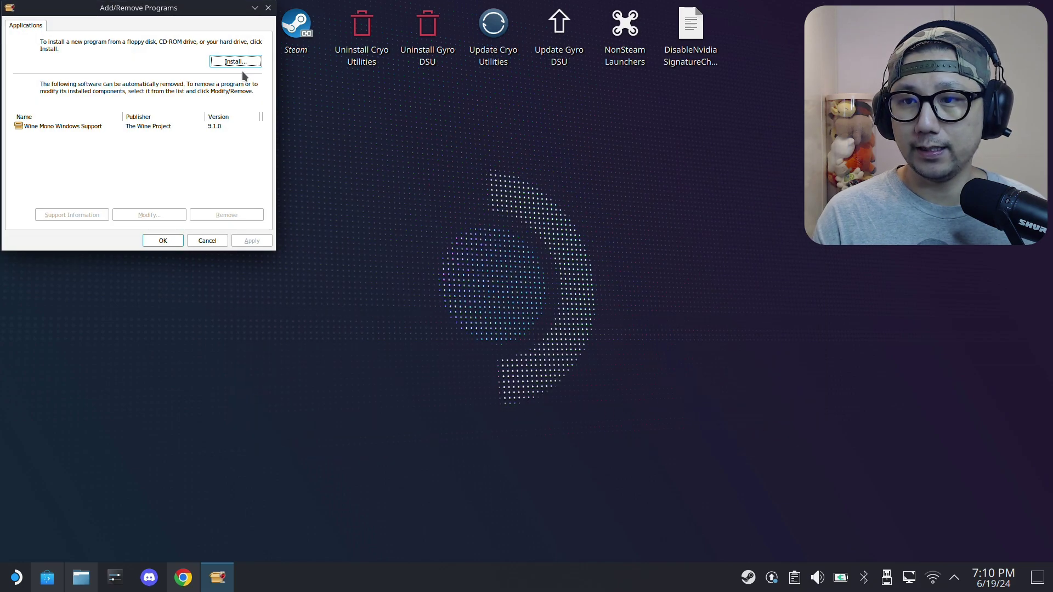
Step: Start the DLSS Enabler 2.90.750.0 installer from Downloads through Add/Remove Programs and accept its license agreement
{"action": "left_click", "coordinate": [241, 65]}
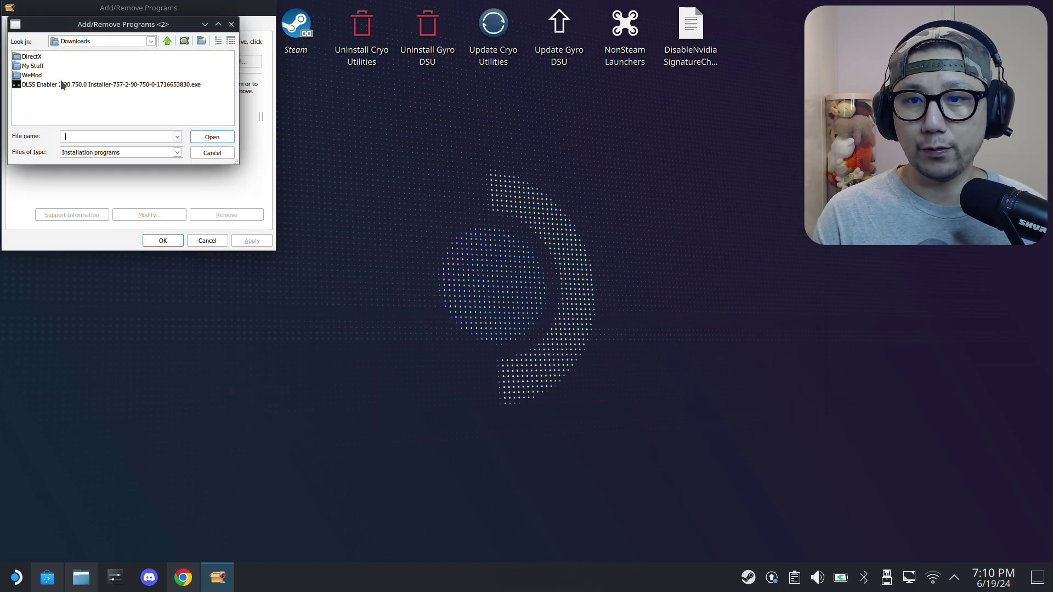
{"action": "left_click", "coordinate": [131, 85]}
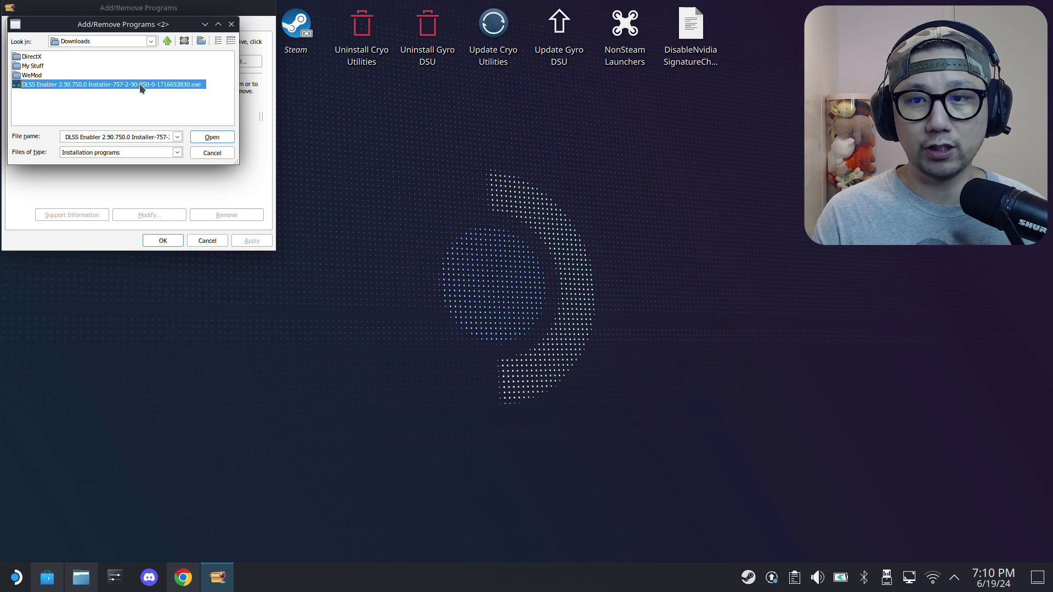
{"action": "left_click", "coordinate": [214, 136]}
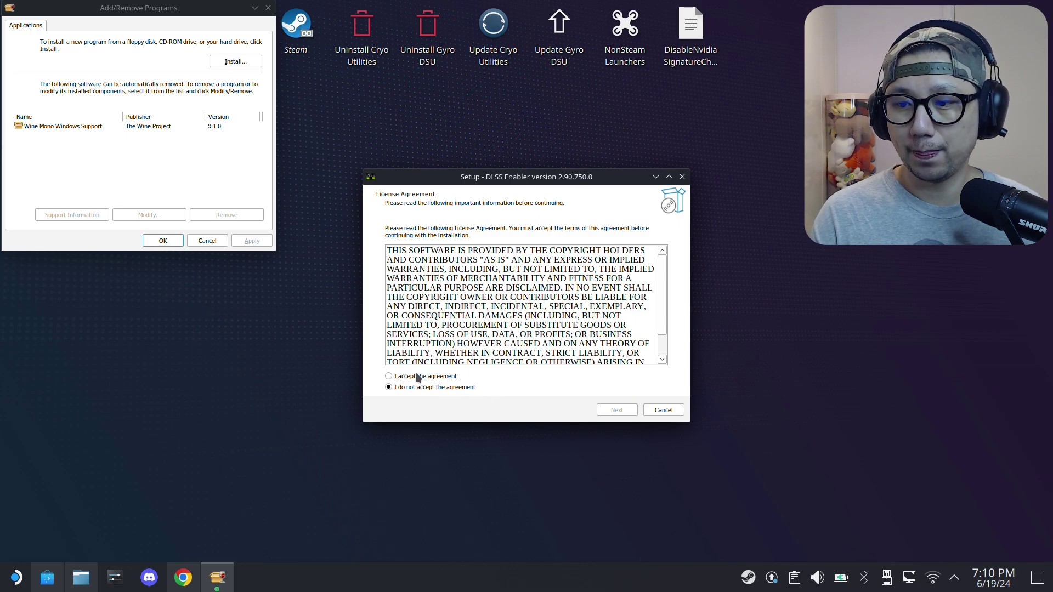
{"action": "left_click", "coordinate": [388, 376]}
{"action": "left_click", "coordinate": [633, 414]}
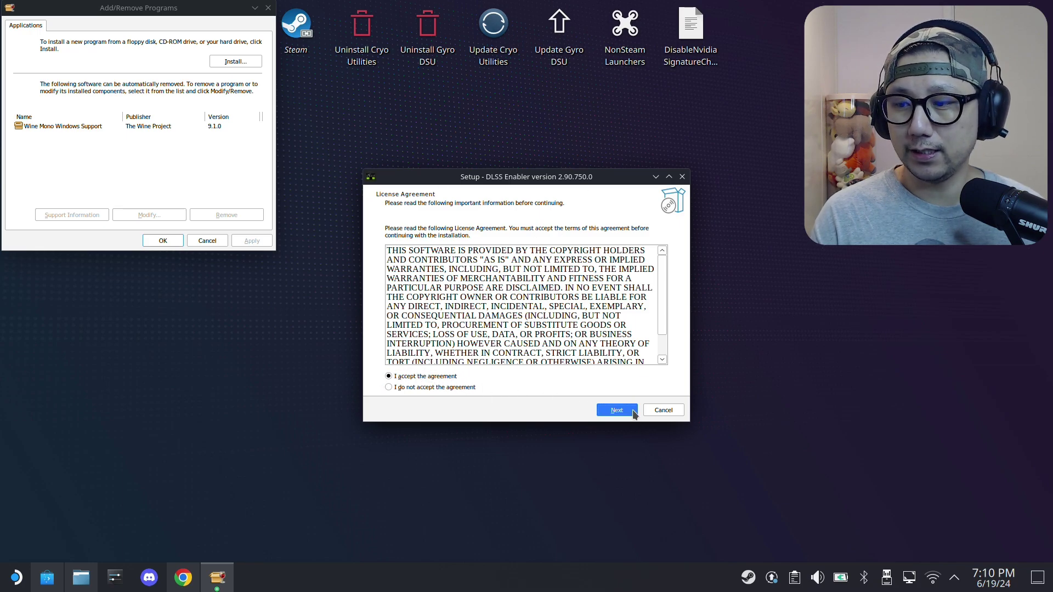
{"action": "left_click", "coordinate": [633, 415]}
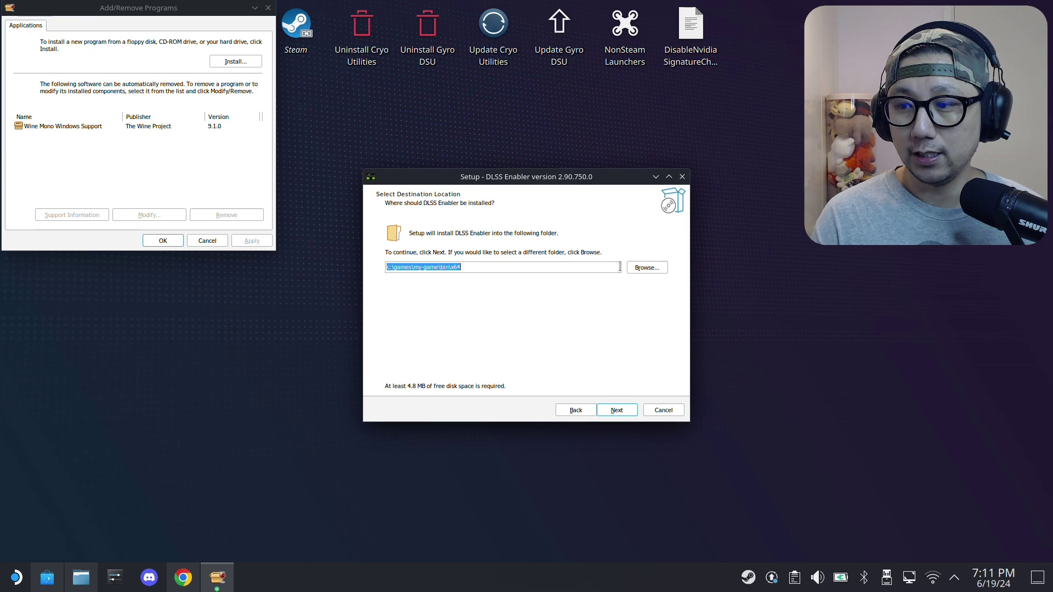
{"action": "left_click", "coordinate": [646, 267]}
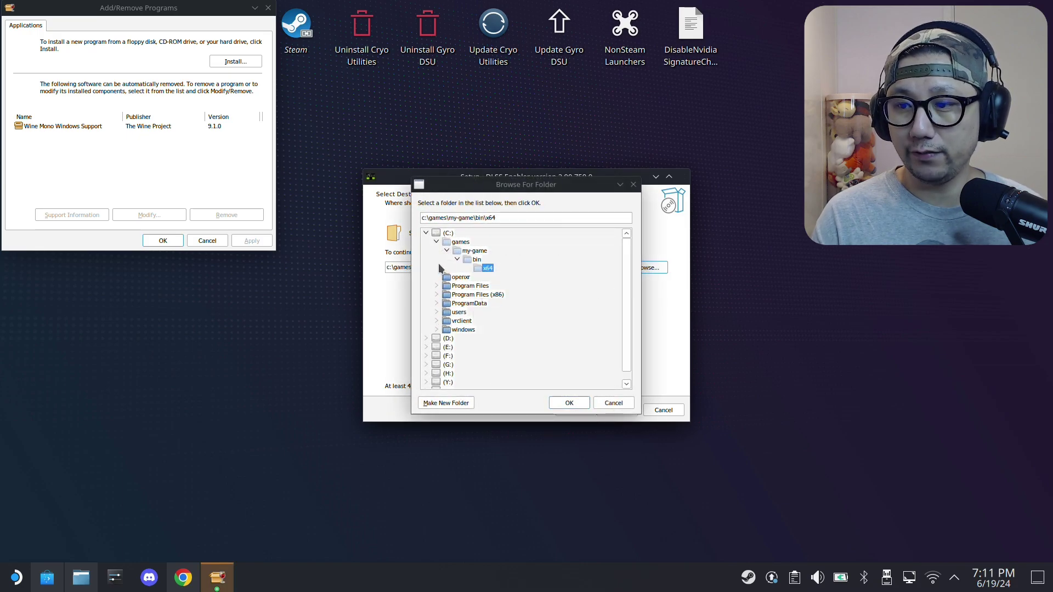
{"action": "left_click", "coordinate": [426, 235]}
{"action": "left_click", "coordinate": [426, 294]}
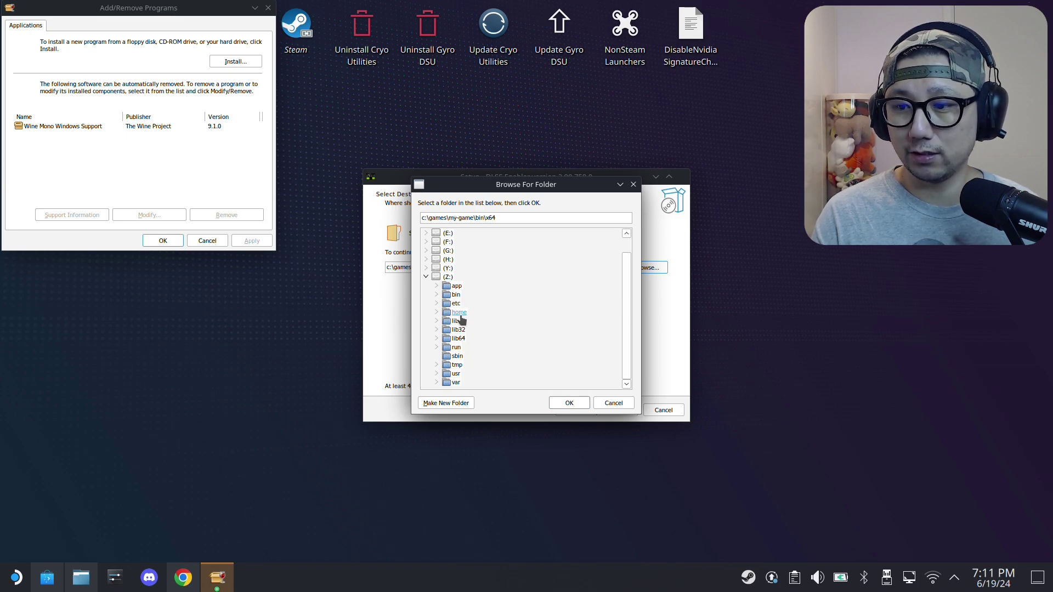
{"action": "double_click", "coordinate": [460, 313]}
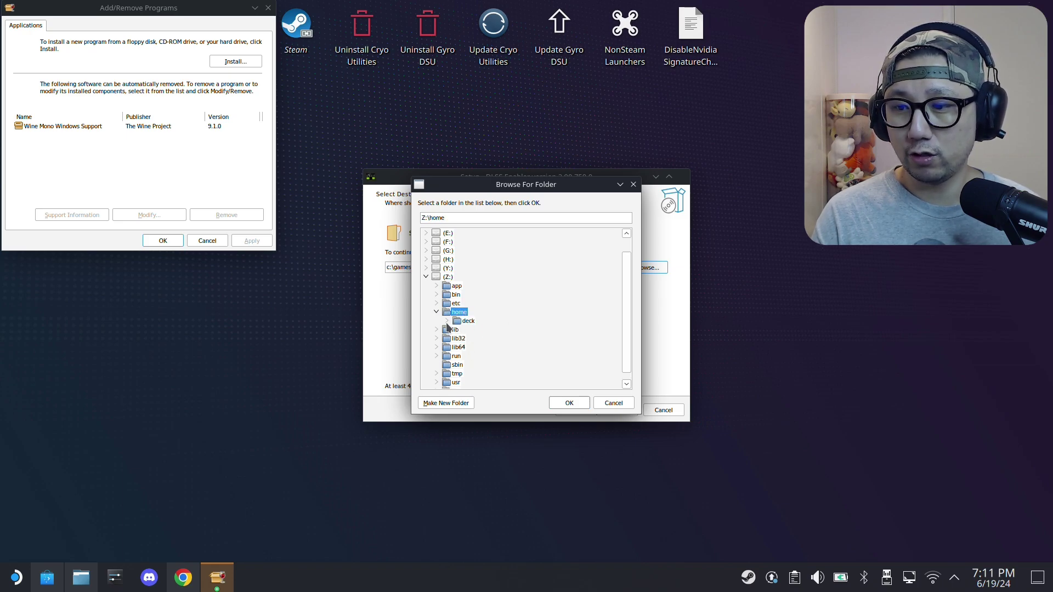
{"action": "left_click", "coordinate": [447, 322]}
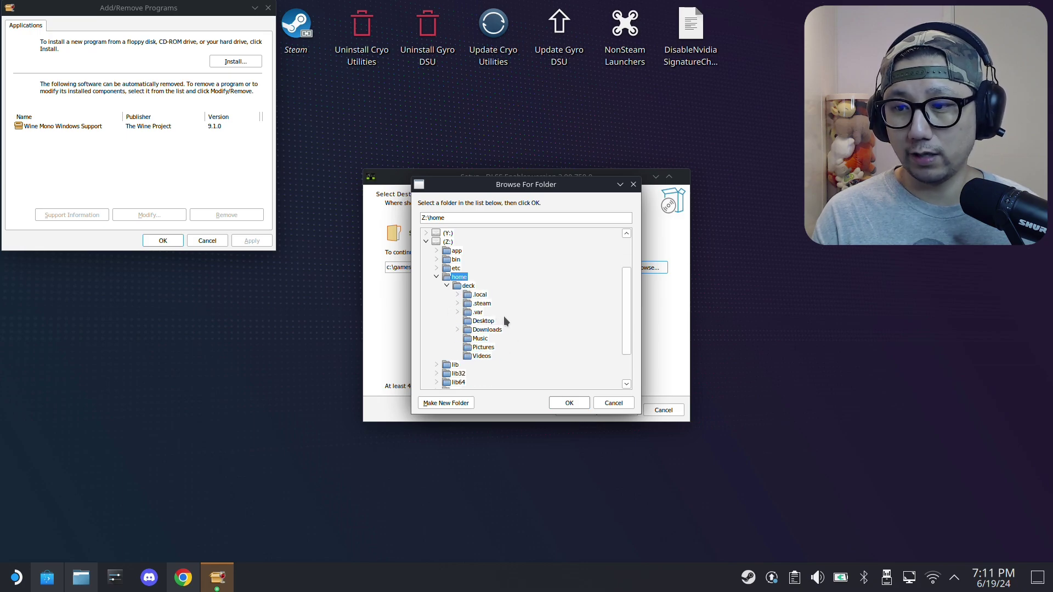
{"action": "left_click", "coordinate": [468, 287]}
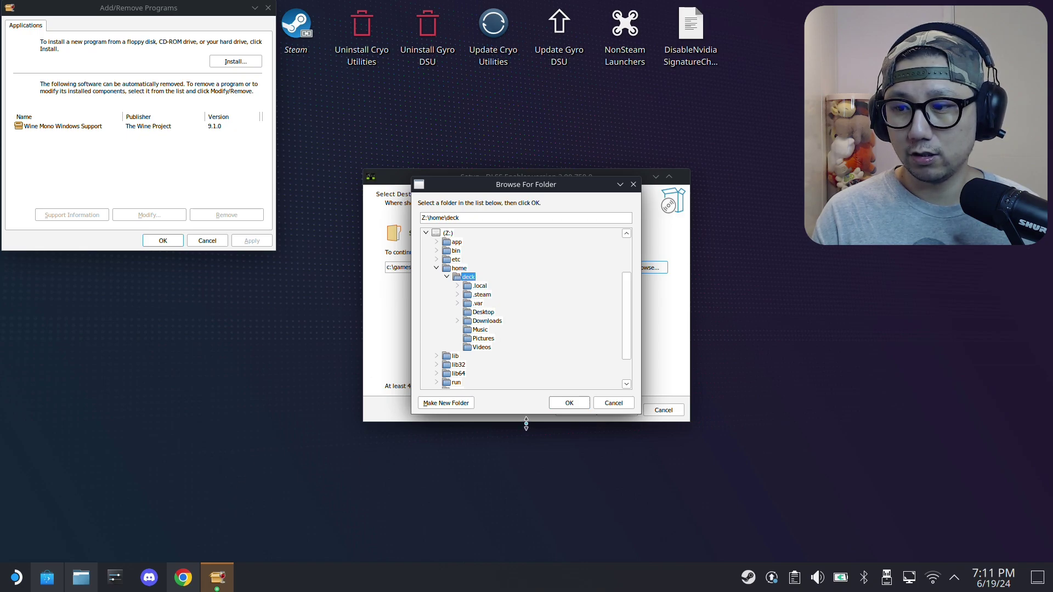
{"action": "left_click", "coordinate": [598, 405]}
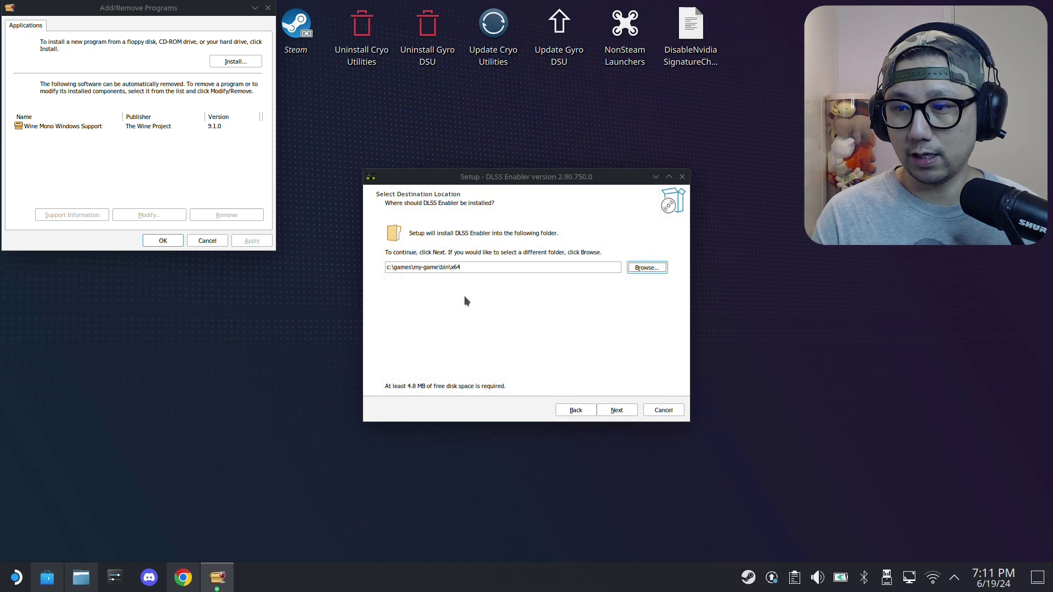
Step: Copy the path of Cyberpunk 2077's bin/x64 folder from the file manager, and minimize the file manager
{"action": "left_click", "coordinate": [81, 577]}
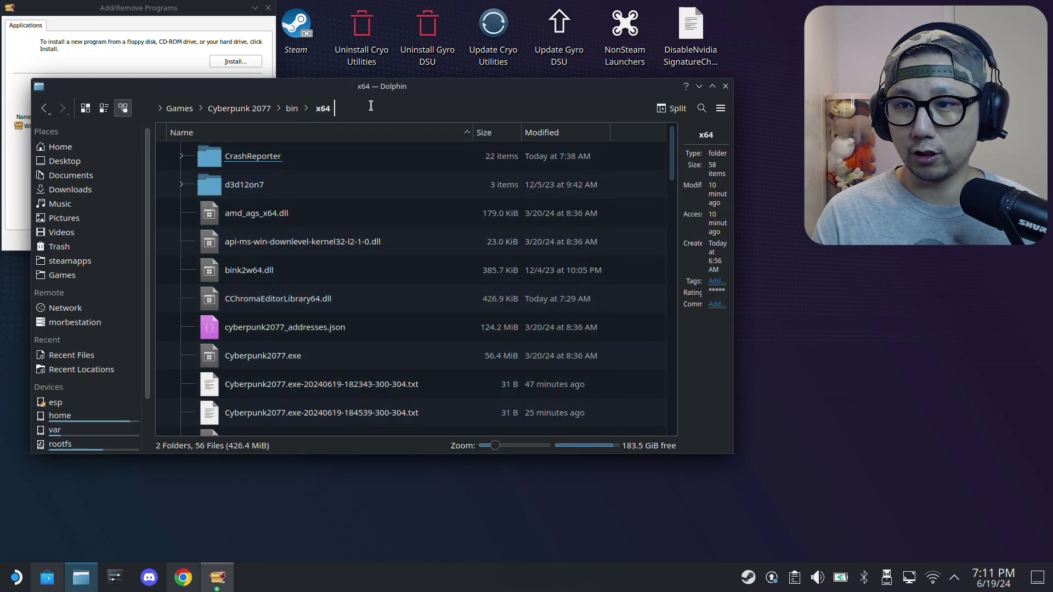
{"action": "left_click", "coordinate": [372, 107]}
{"action": "right_click", "coordinate": [248, 108]}
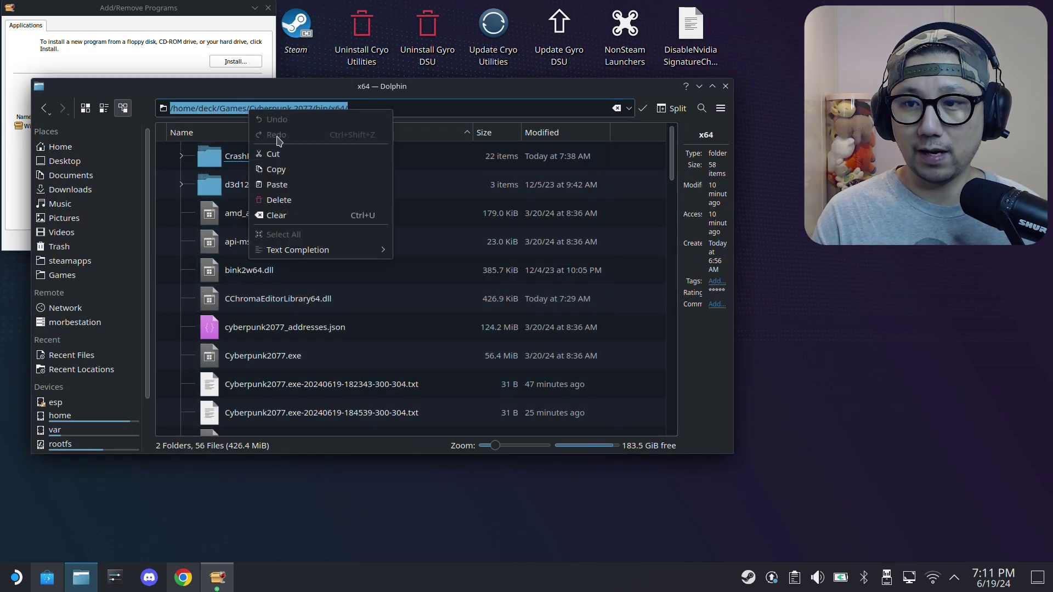
{"action": "left_click", "coordinate": [278, 170]}
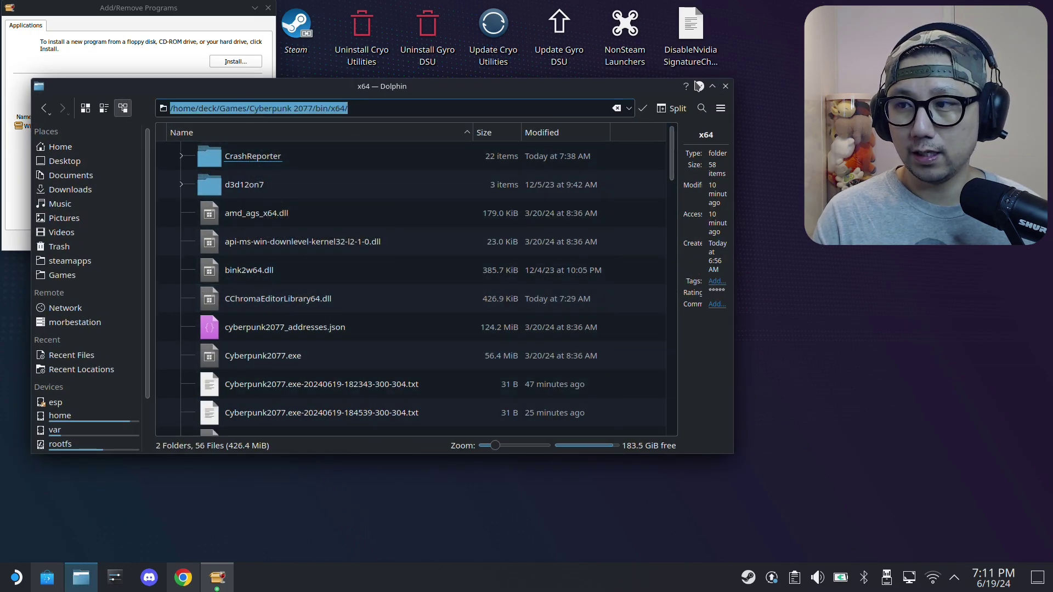
{"action": "left_click", "coordinate": [700, 86]}
Step: Try to set the installer's destination to z:/home/deck/Games/Cyberpunk 2077/bin/x64/, declining to create the folder
{"action": "left_click_drag", "start_coordinate": [466, 268], "coordinate": [322, 278]}
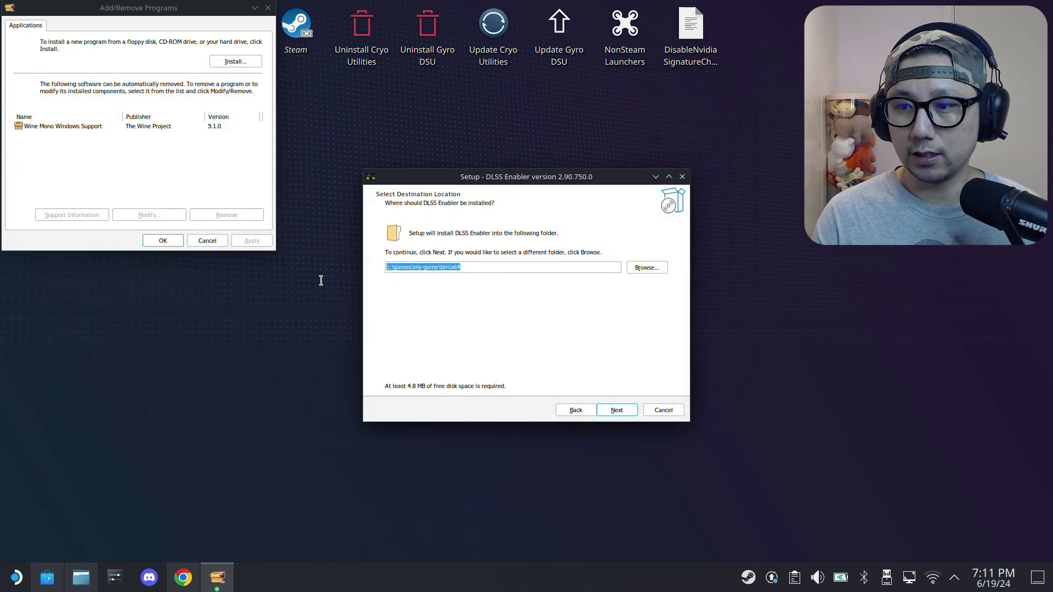
{"action": "type", "text": "z:"}
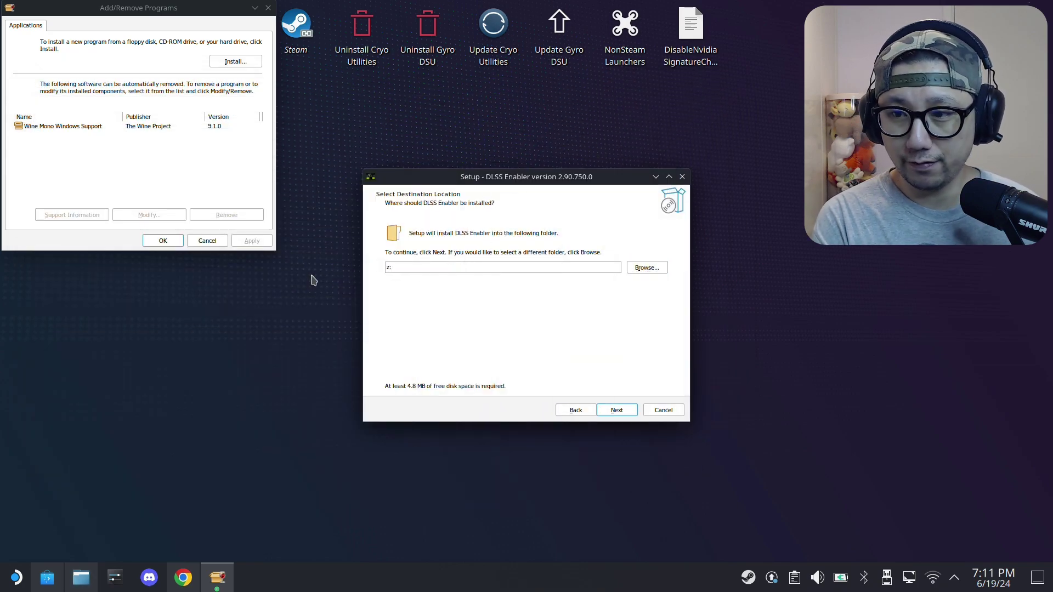
{"action": "right_click", "coordinate": [434, 265]}
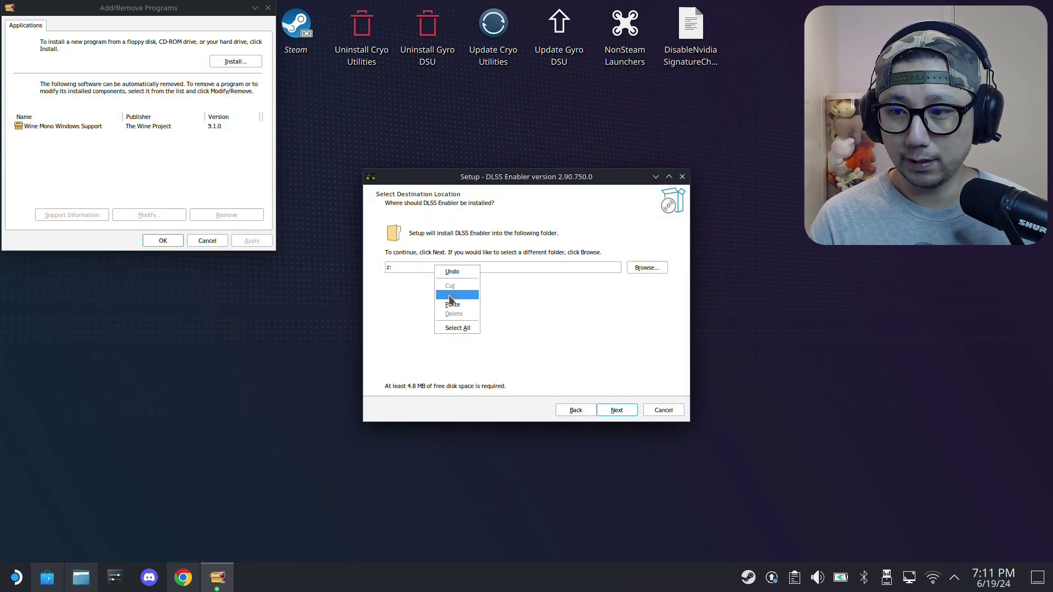
{"action": "left_click", "coordinate": [450, 304]}
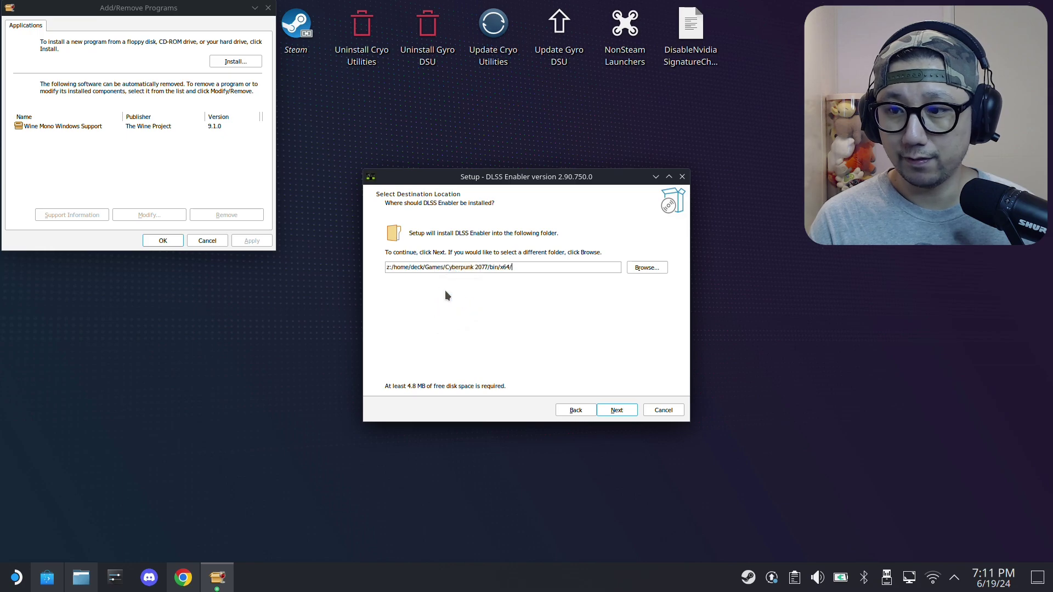
{"action": "left_click", "coordinate": [610, 411]}
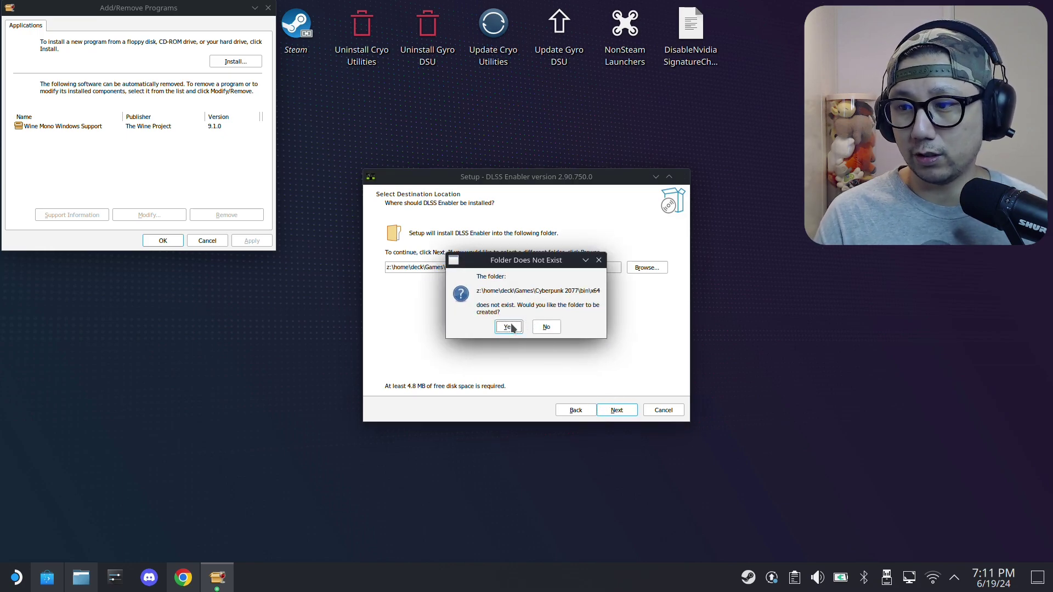
{"action": "left_click", "coordinate": [556, 328]}
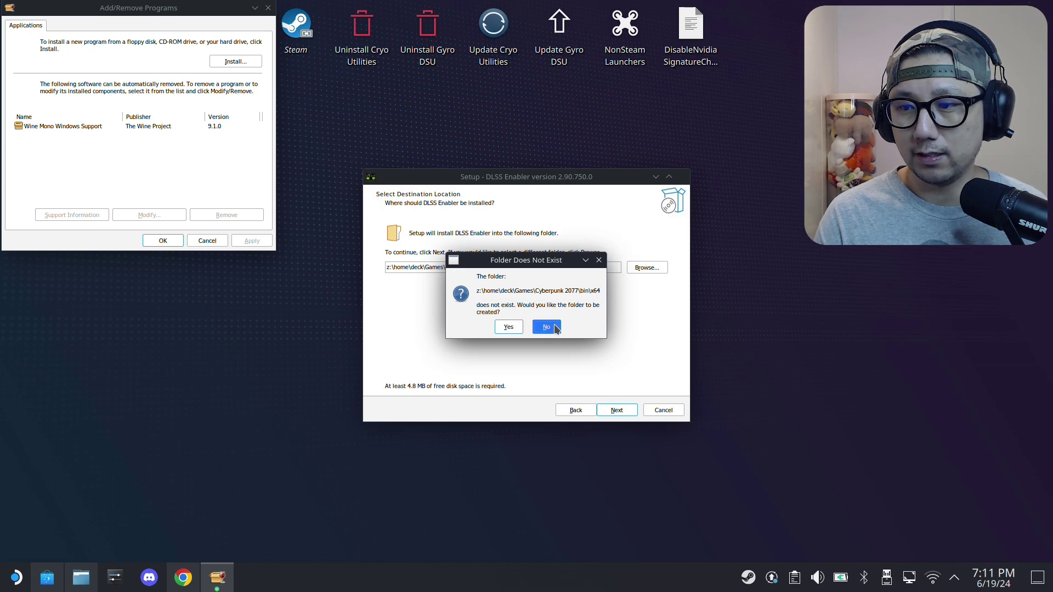
Step: Create a folder named "dlss enabler" in Downloads using the file manager
{"action": "left_click", "coordinate": [81, 577]}
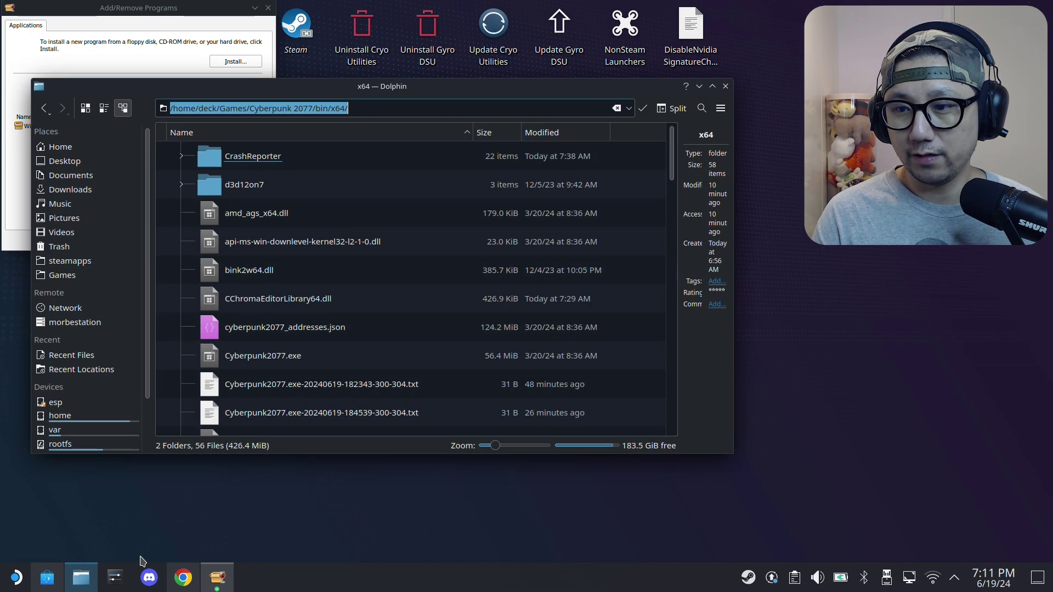
{"action": "left_click", "coordinate": [81, 189]}
{"action": "right_click", "coordinate": [249, 314]}
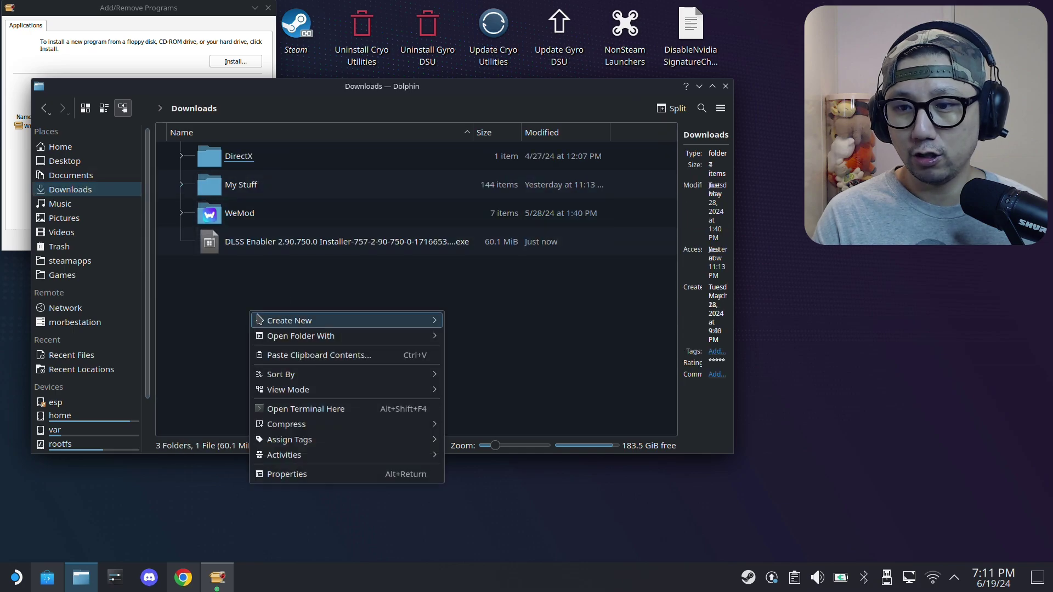
{"action": "mouse_move", "coordinate": [303, 320]}
{"action": "left_click", "coordinate": [481, 321]}
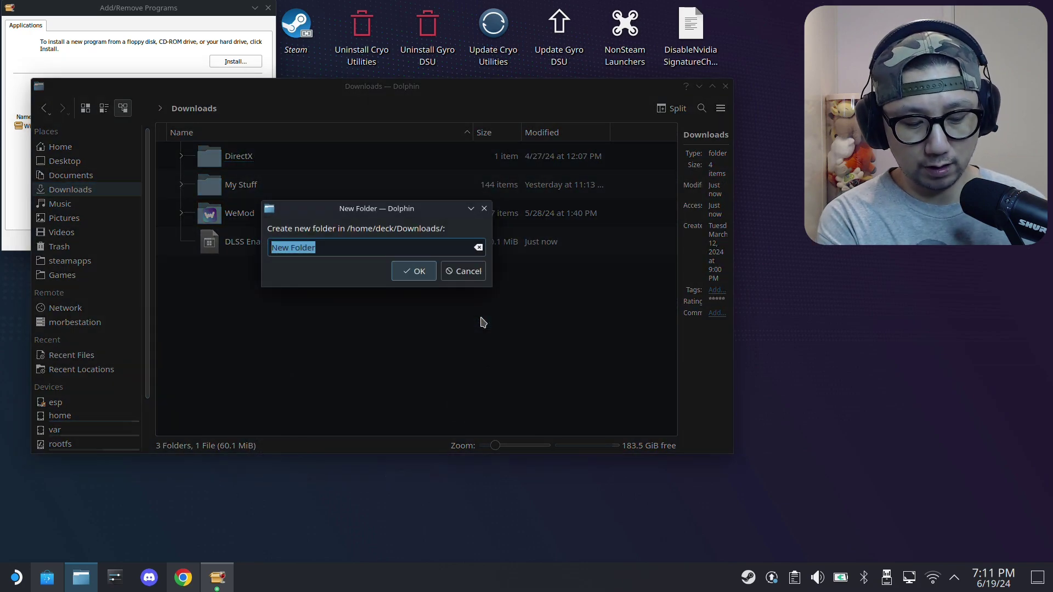
{"action": "type", "text": "dlss enabler"}
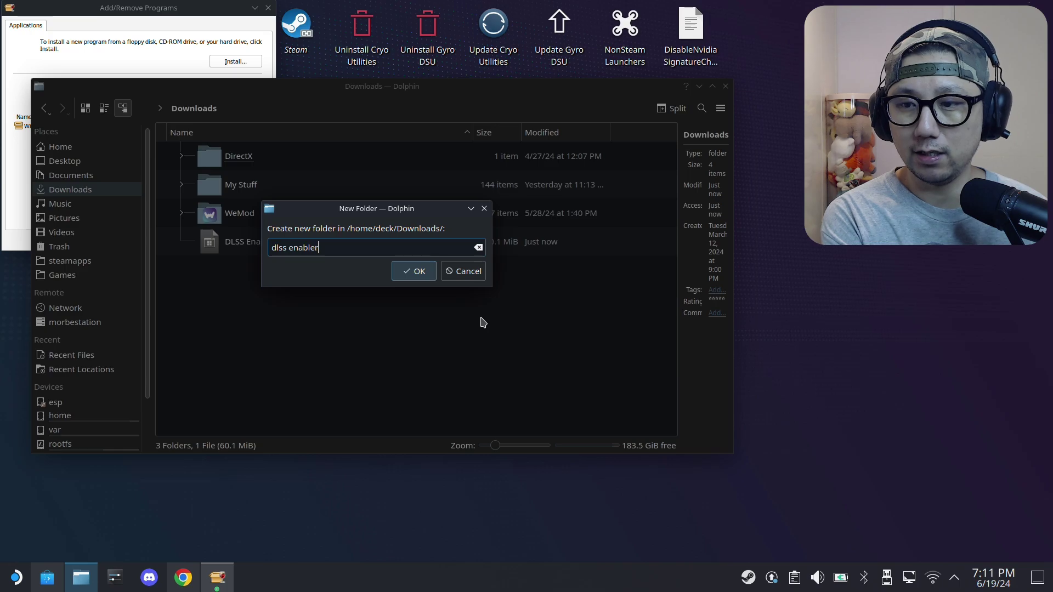
{"action": "key", "text": "Return"}
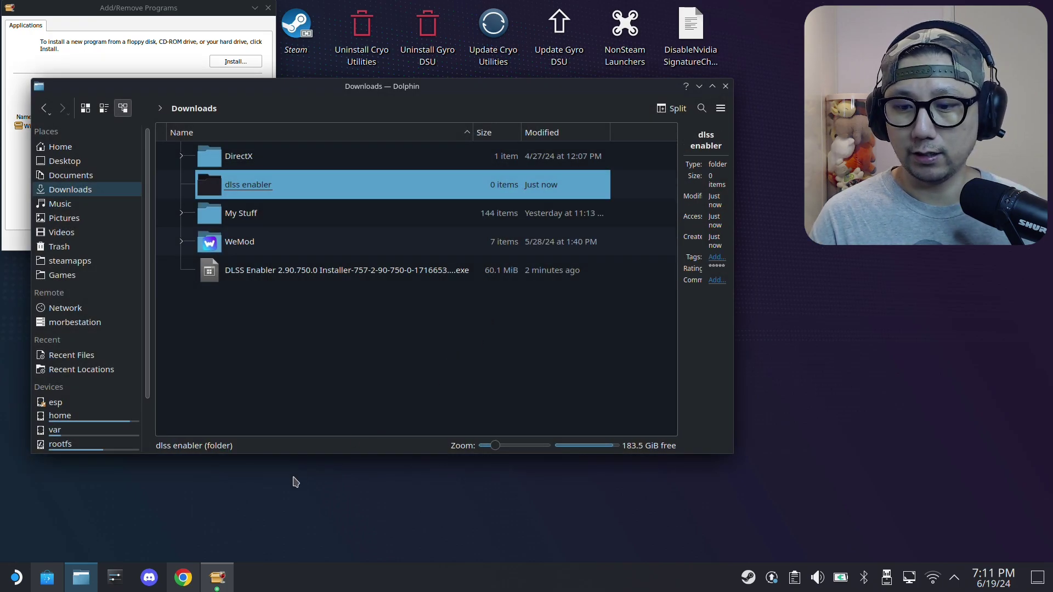
Step: Return to the DLSS Enabler setup, choose Z:\home\deck\Downloads\dlss enabler as the destination folder, and continue to the component selection
{"action": "left_click", "coordinate": [225, 586]}
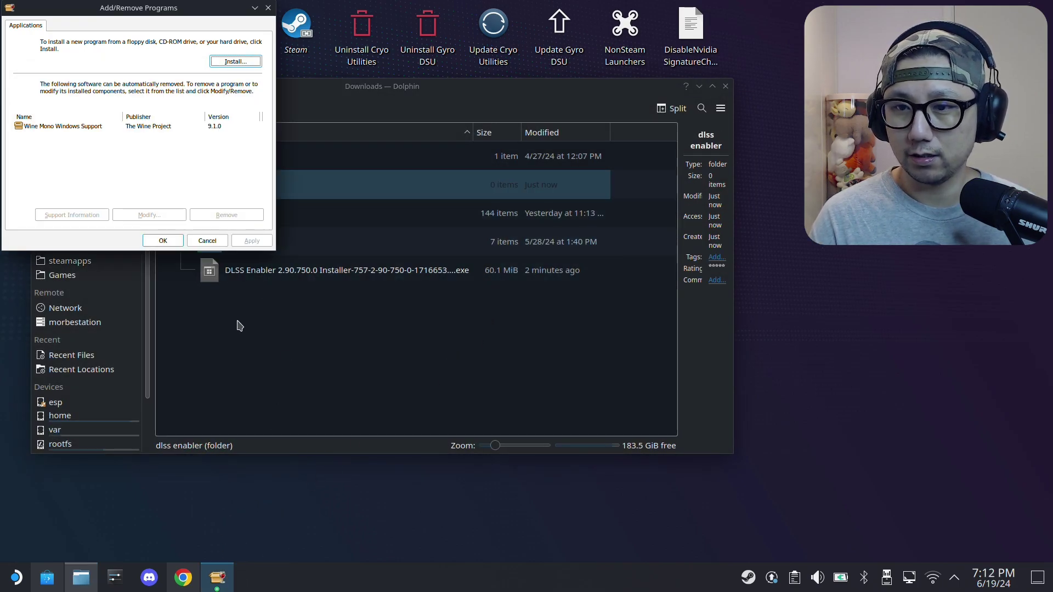
{"action": "left_click", "coordinate": [697, 87]}
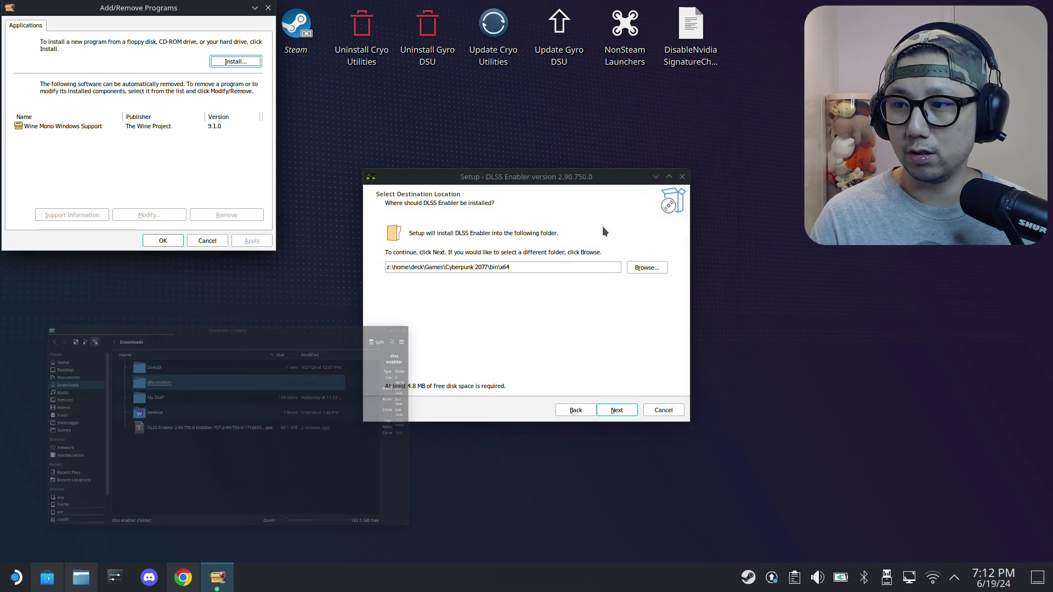
{"action": "left_click", "coordinate": [639, 268]}
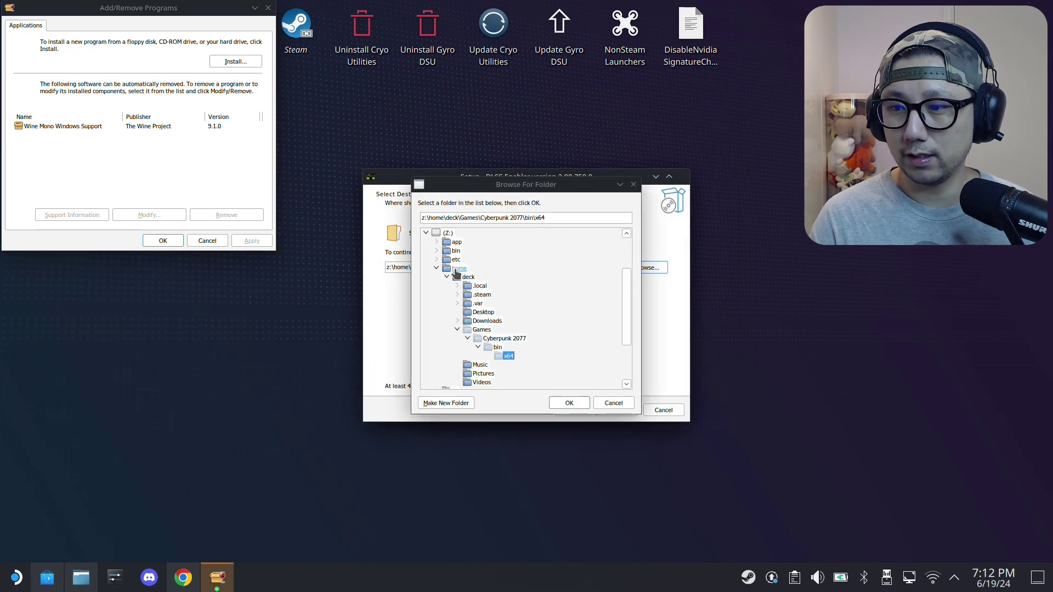
{"action": "left_click", "coordinate": [486, 321]}
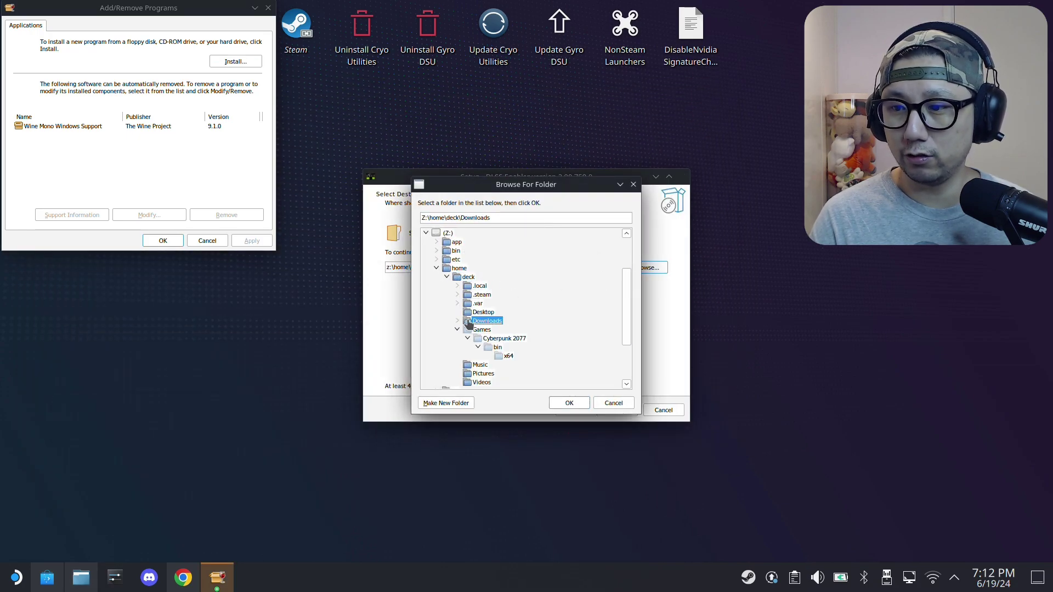
{"action": "left_click", "coordinate": [457, 321]}
{"action": "left_click", "coordinate": [457, 321]}
{"action": "left_click", "coordinate": [457, 321]}
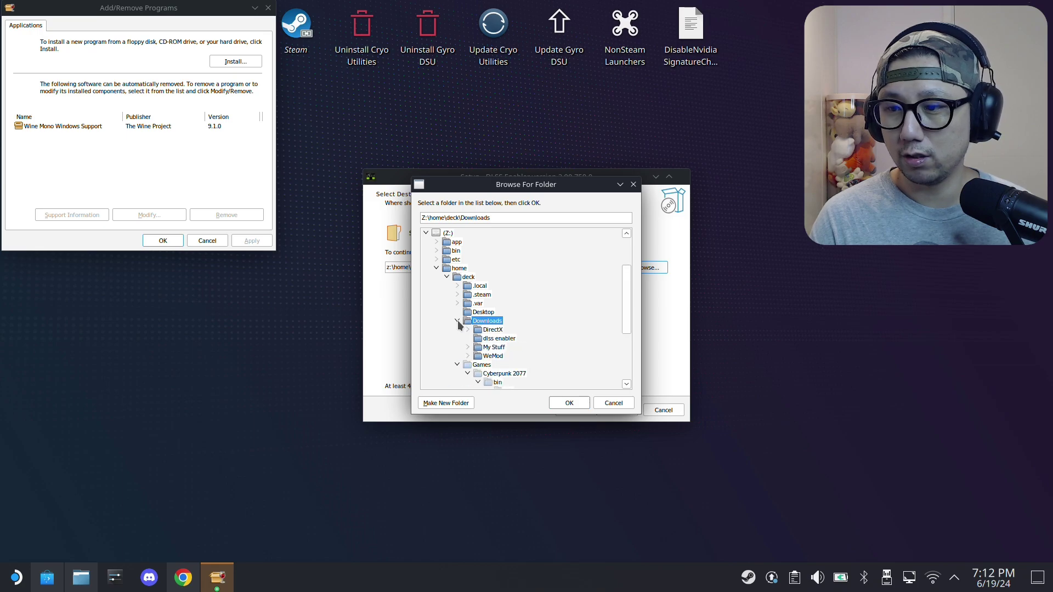
{"action": "left_click", "coordinate": [498, 338]}
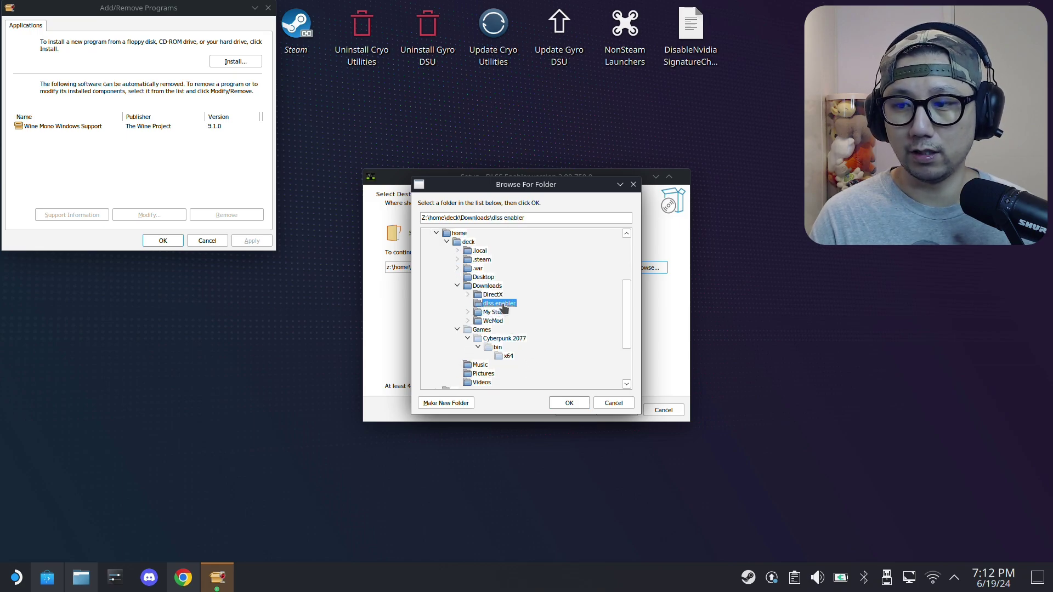
{"action": "left_click", "coordinate": [569, 402]}
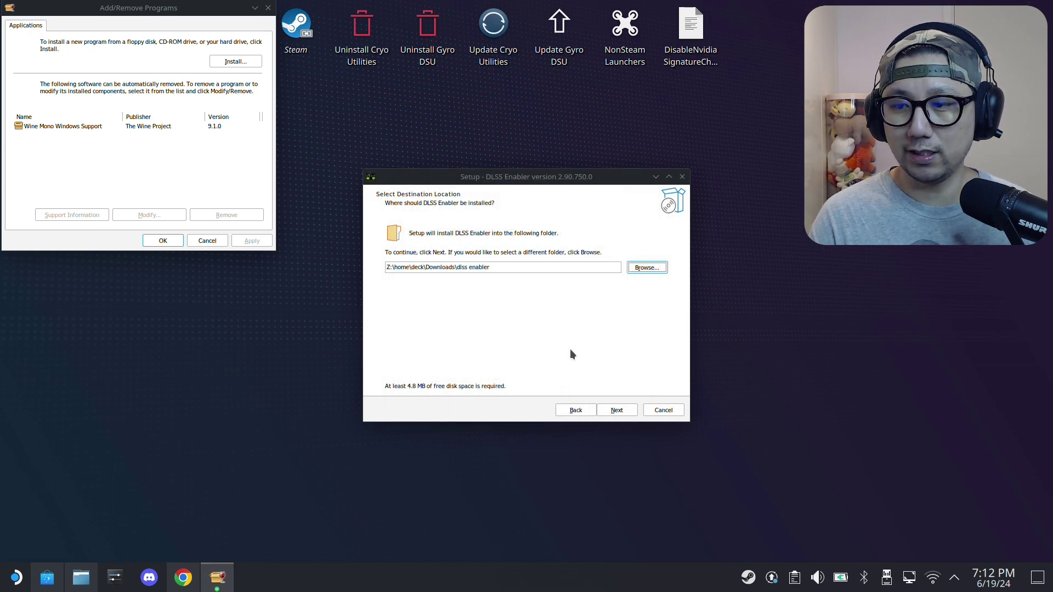
{"action": "left_click", "coordinate": [620, 412]}
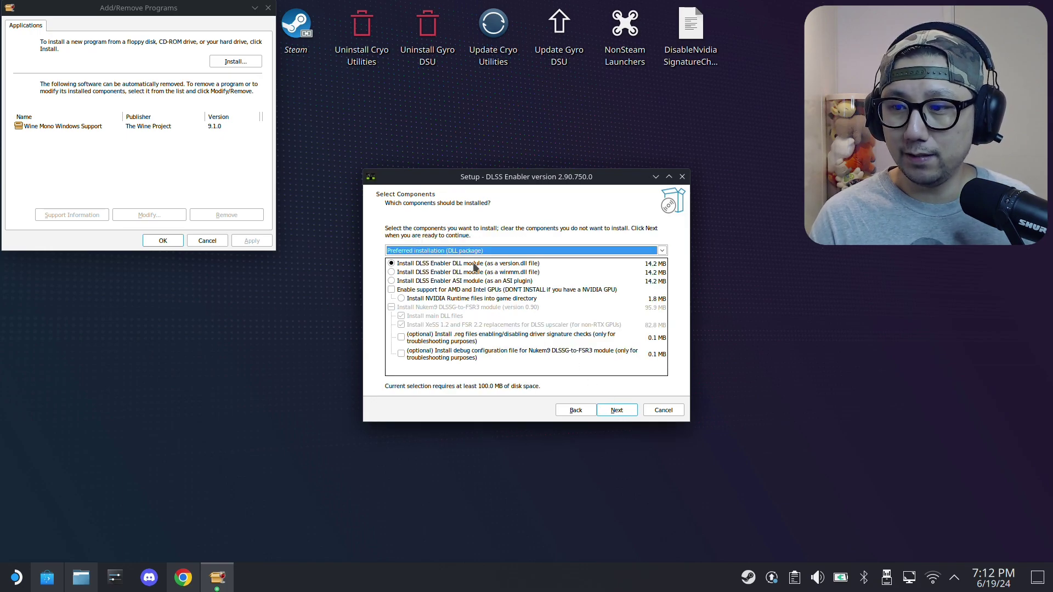
Step: Install DLSS Enabler as a version.dll file with support for AMD and Intel GPUs enabled
{"action": "left_click", "coordinate": [394, 290]}
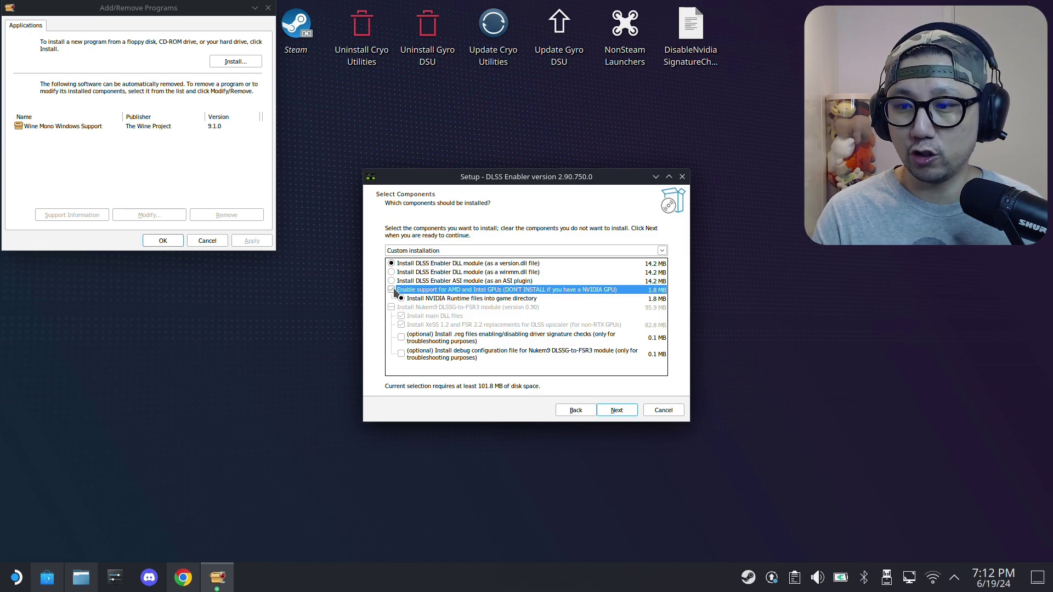
{"action": "left_click", "coordinate": [617, 410]}
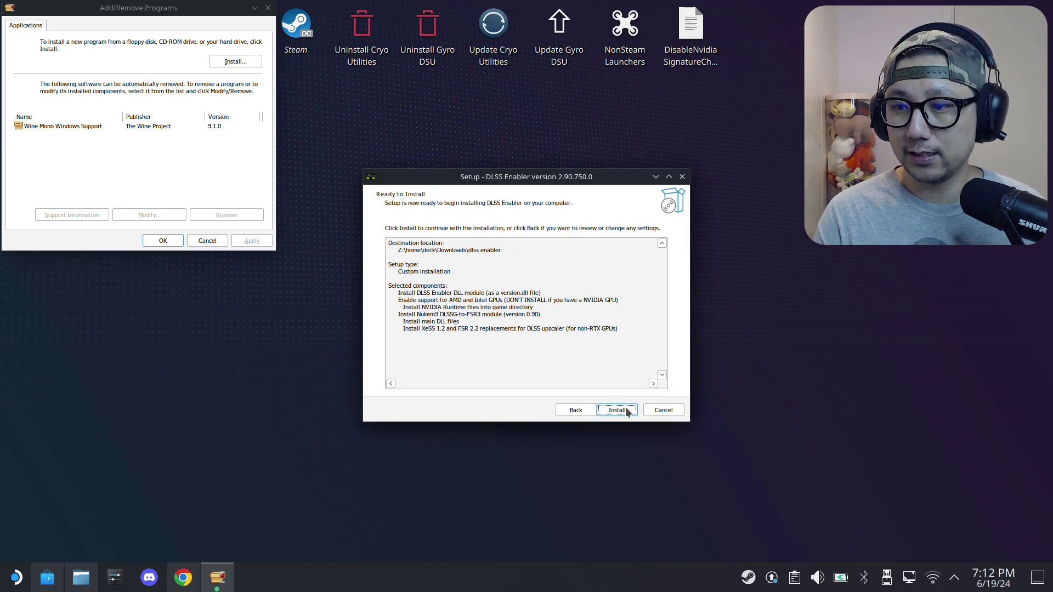
{"action": "left_click", "coordinate": [626, 411]}
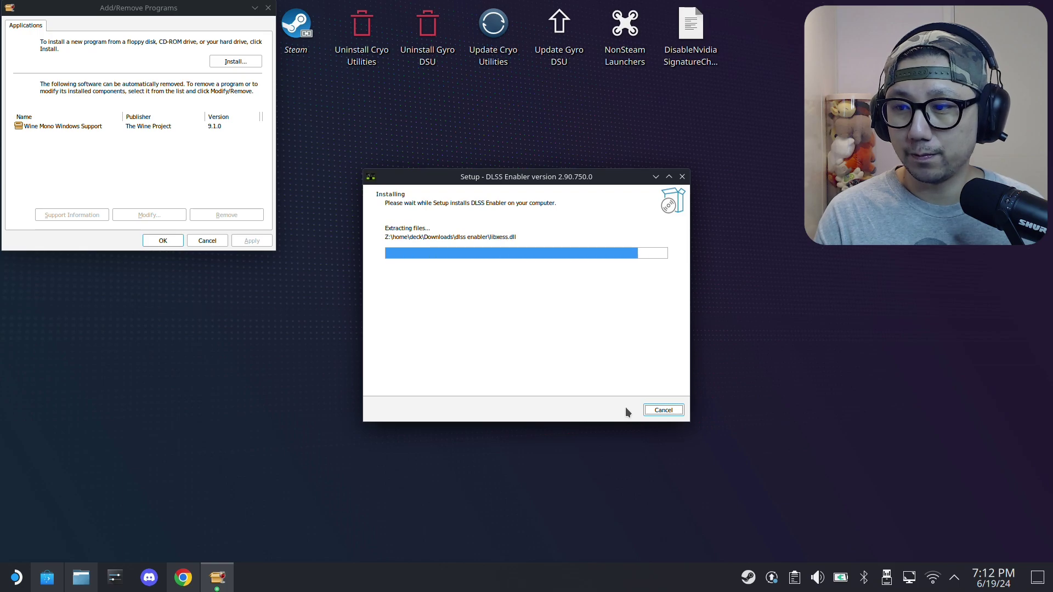
Step: Finish the DLSS Enabler setup without viewing the README file, and close Add/Remove Programs
{"action": "left_click", "coordinate": [541, 243]}
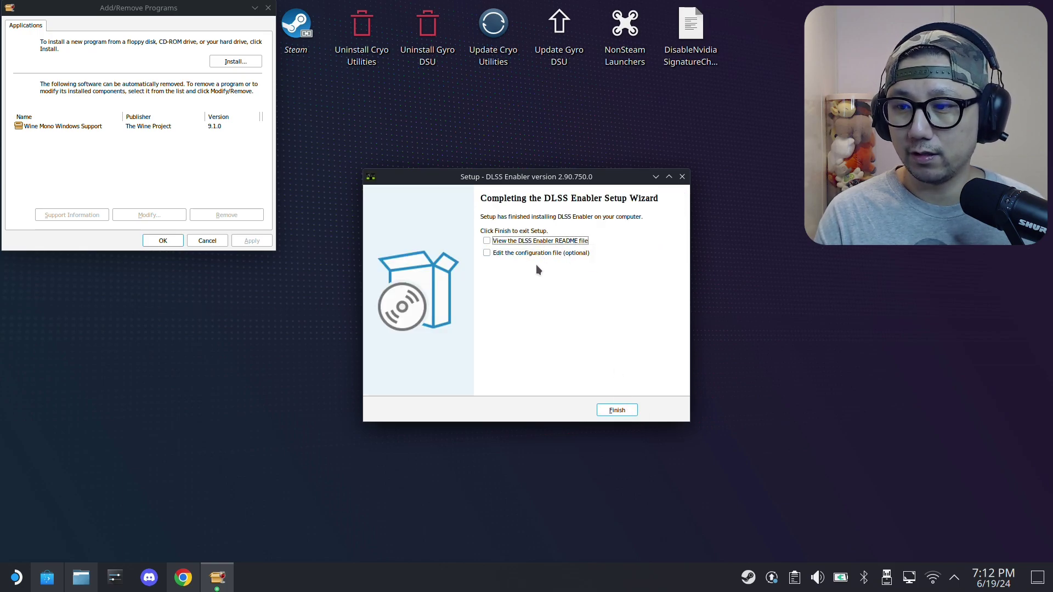
{"action": "left_click", "coordinate": [619, 410]}
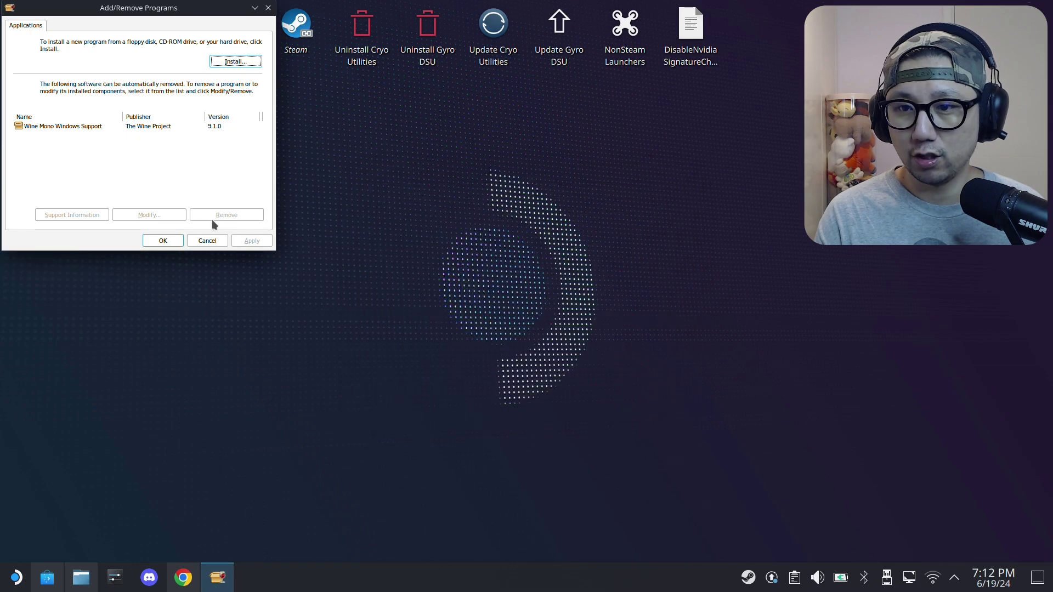
{"action": "left_click", "coordinate": [174, 242]}
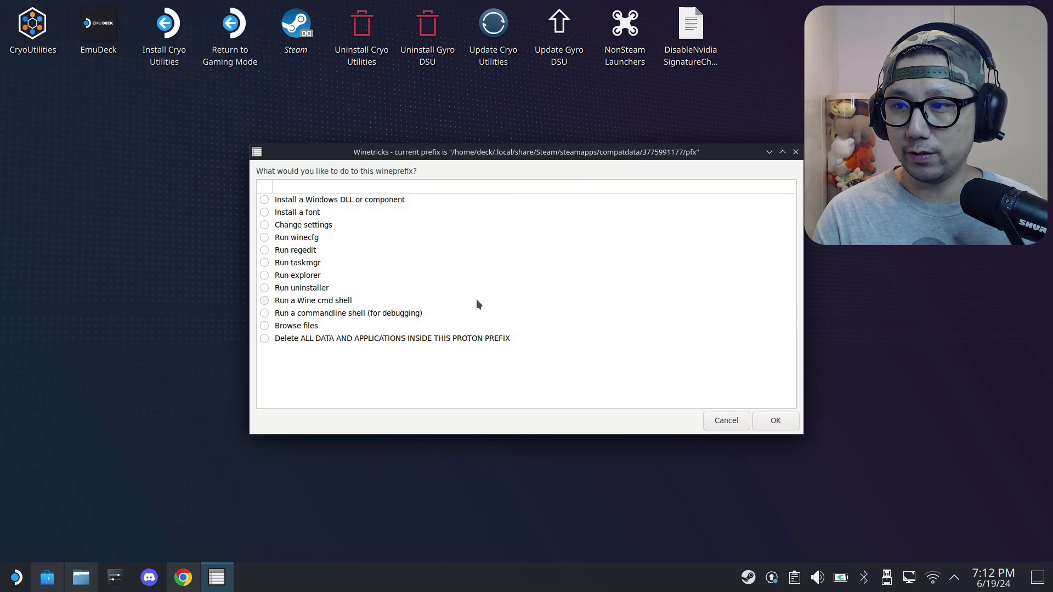
Step: Copy all the installed files from the "dlss enabler" folder in Downloads
{"action": "left_click", "coordinate": [83, 578]}
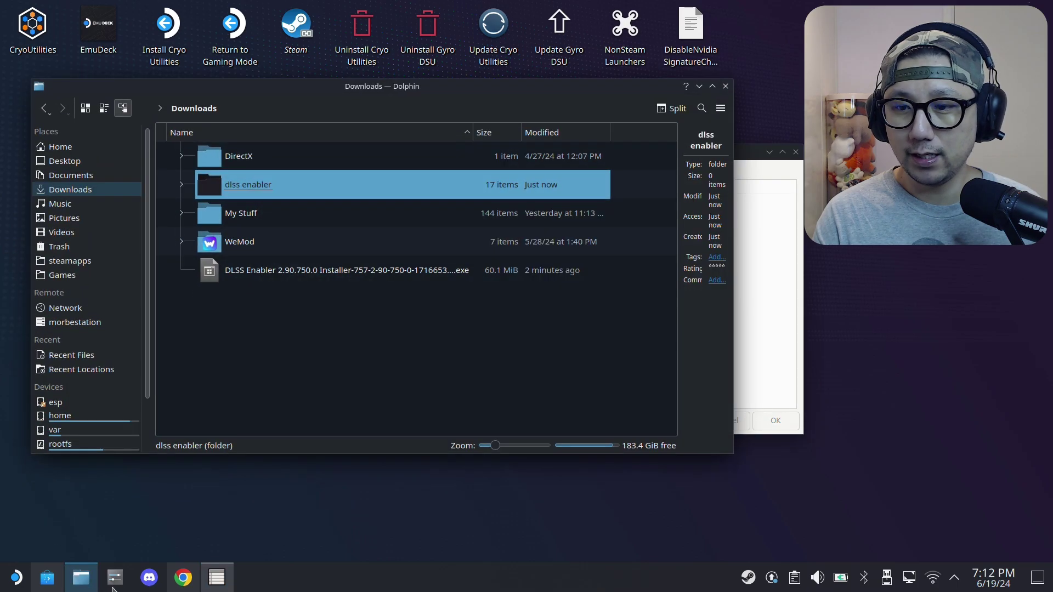
{"action": "double_click", "coordinate": [244, 185]}
{"action": "scroll", "coordinate": [365, 213], "scroll_direction": "down", "scroll_amount": 5}
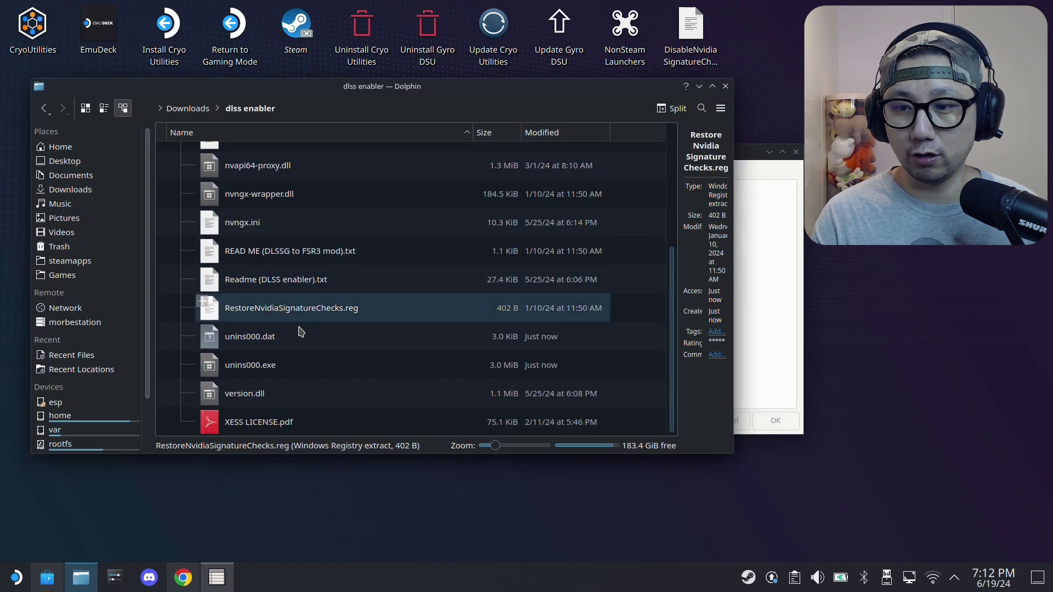
{"action": "scroll", "coordinate": [301, 329], "scroll_direction": "up", "scroll_amount": 5}
{"action": "left_click_drag", "start_coordinate": [160, 158], "coordinate": [288, 575]}
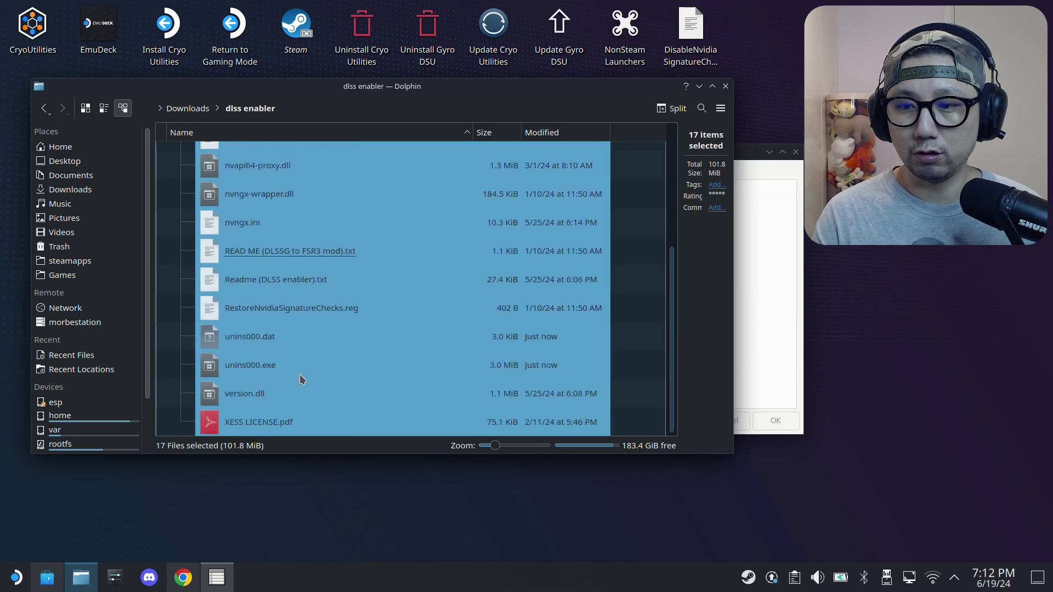
{"action": "right_click", "coordinate": [301, 264]}
{"action": "left_click", "coordinate": [326, 322]}
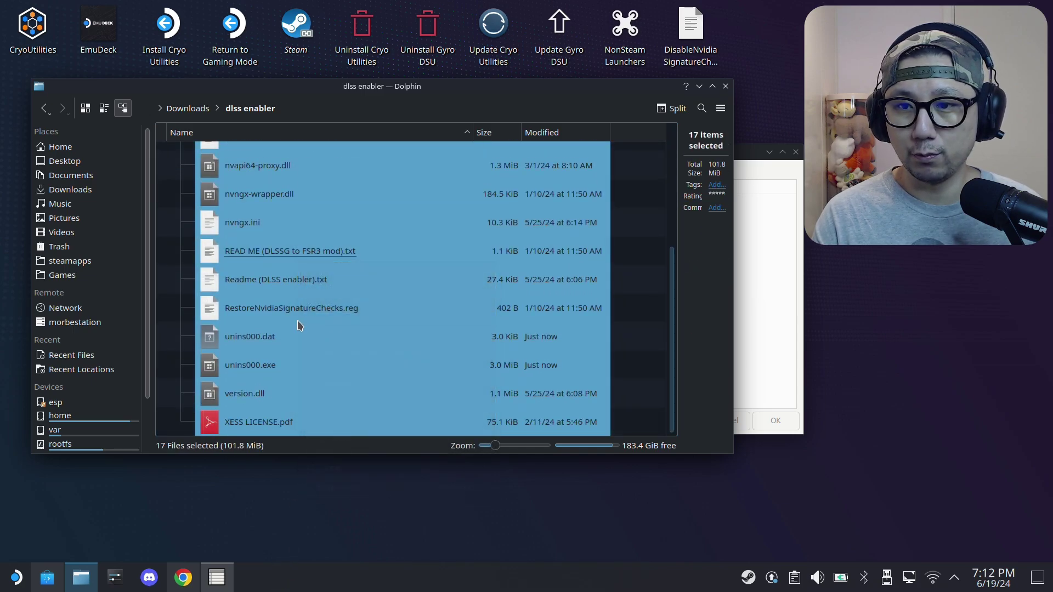
Step: Paste the copied DLSS Enabler files into Games/Cyberpunk 2077/bin/x64, overwriting all files that already exist, and look over the folder
{"action": "left_click", "coordinate": [63, 275]}
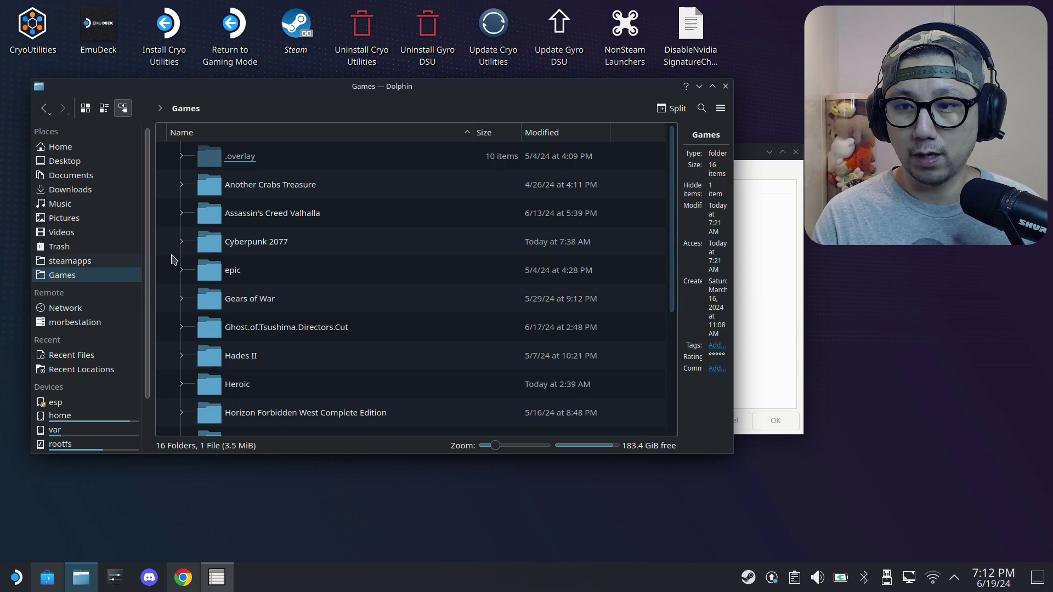
{"action": "left_click", "coordinate": [261, 239]}
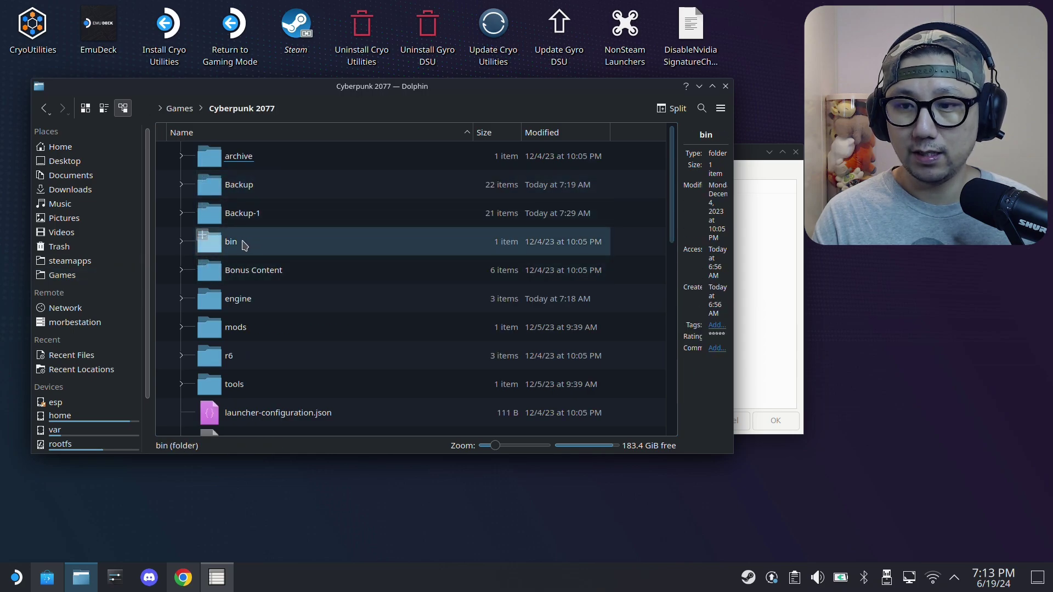
{"action": "left_click", "coordinate": [245, 245]}
{"action": "left_click", "coordinate": [236, 160]}
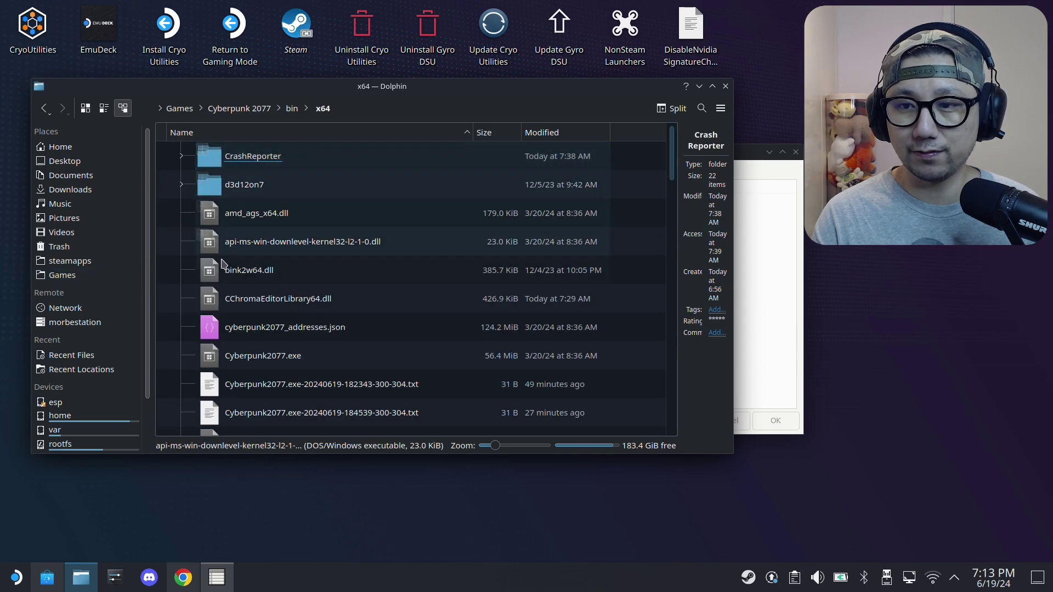
{"action": "right_click", "coordinate": [169, 235]}
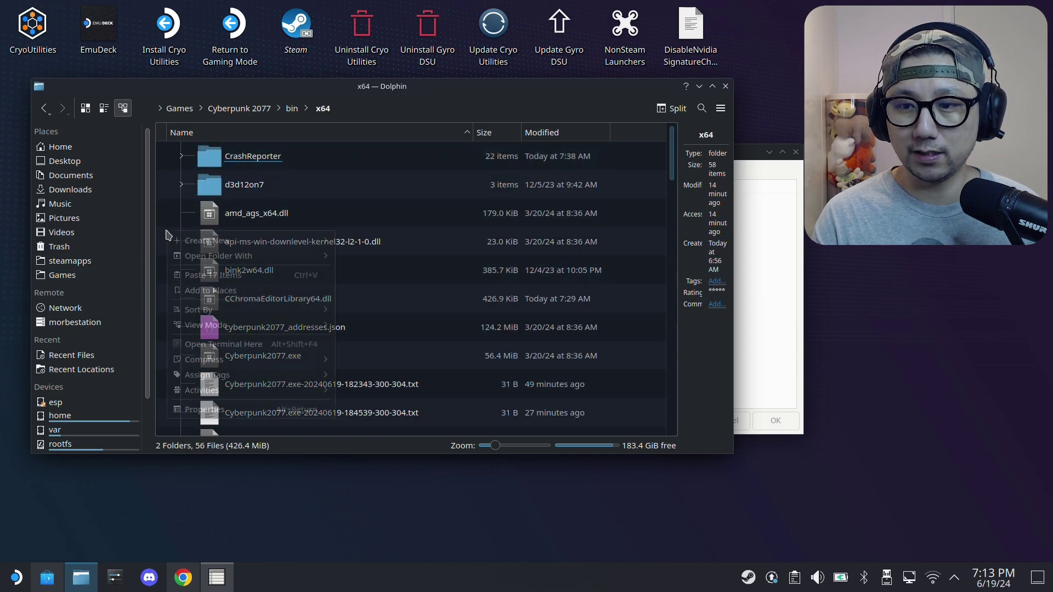
{"action": "left_click", "coordinate": [201, 275]}
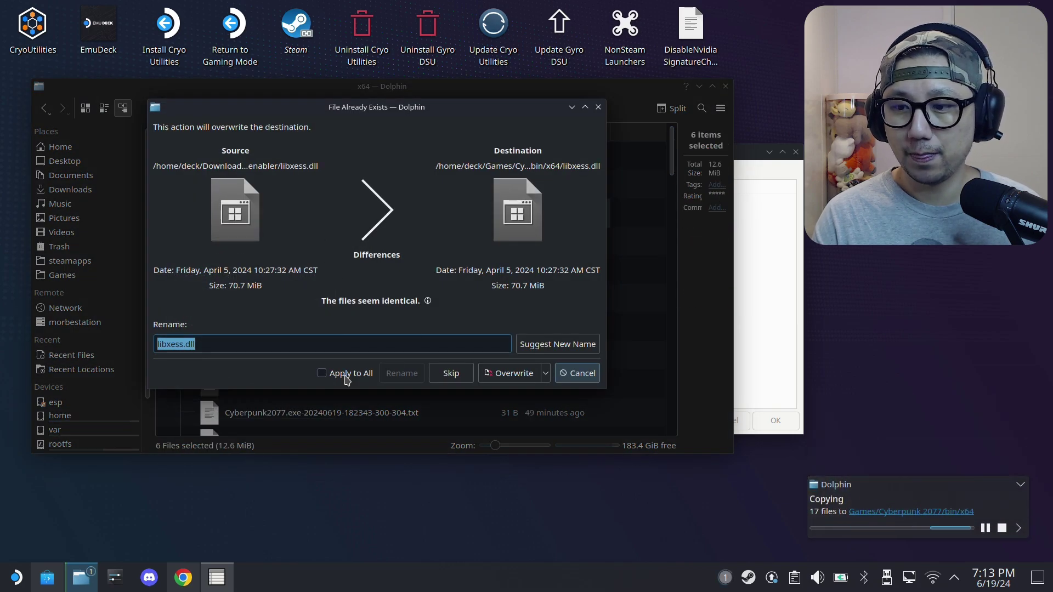
{"action": "left_click", "coordinate": [346, 374]}
{"action": "left_click", "coordinate": [504, 373]}
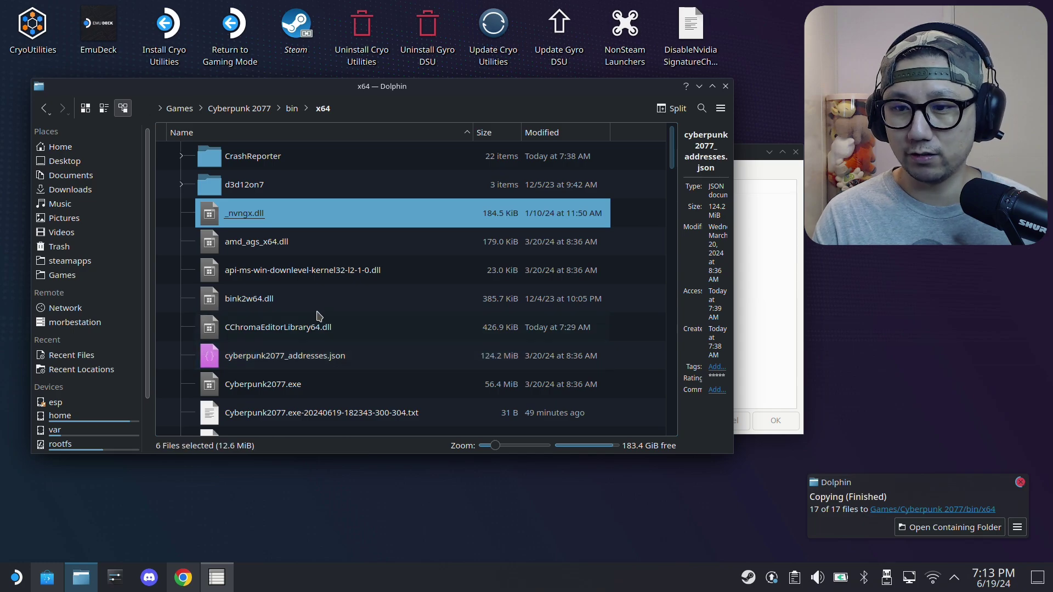
{"action": "scroll", "coordinate": [323, 321], "scroll_direction": "down", "scroll_amount": 5}
{"action": "scroll", "coordinate": [359, 376], "scroll_direction": "down", "scroll_amount": 10}
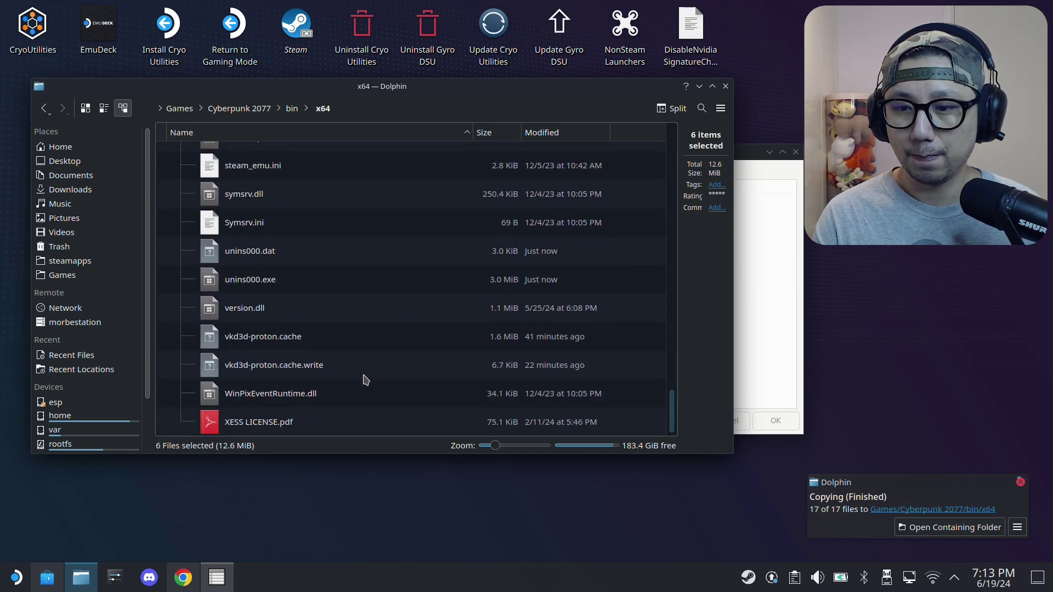
{"action": "scroll", "coordinate": [366, 380], "scroll_direction": "up", "scroll_amount": 5}
{"action": "scroll", "coordinate": [364, 378], "scroll_direction": "up", "scroll_amount": 8}
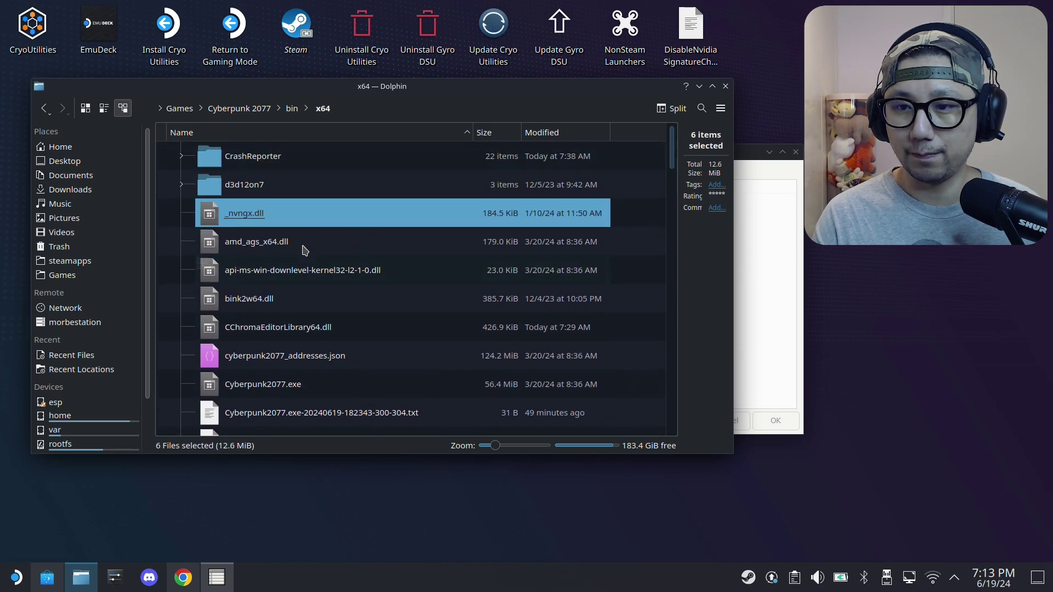
Step: Copy DisableNvidiaSignatureChecks.reg from the game's x64 folder to the desktop, overwriting the existing file there
{"action": "scroll", "coordinate": [296, 348], "scroll_direction": "down", "scroll_amount": 5}
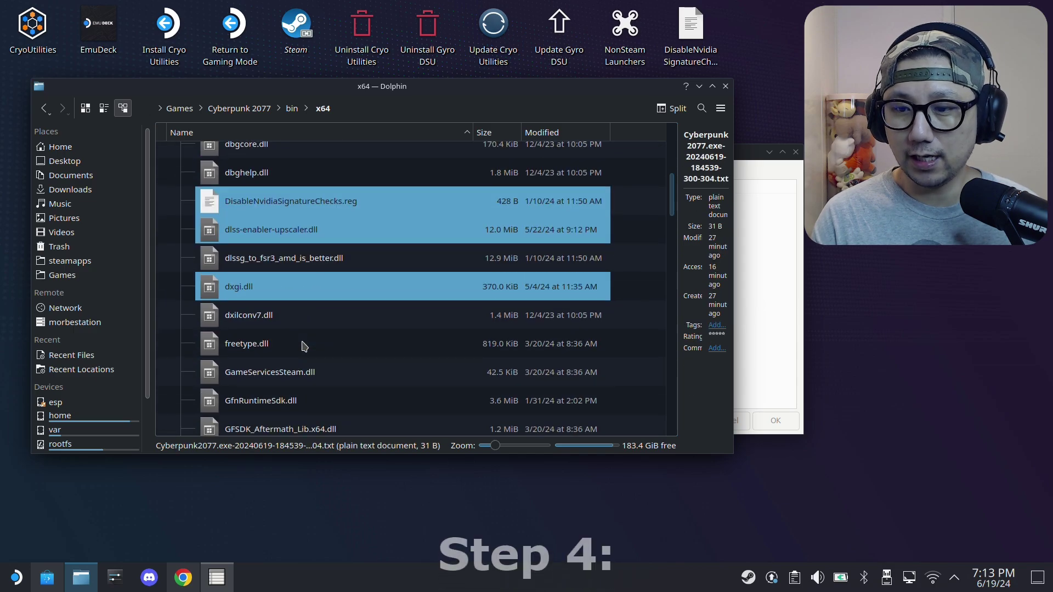
{"action": "scroll", "coordinate": [305, 346], "scroll_direction": "down", "scroll_amount": 2}
{"action": "scroll", "coordinate": [304, 346], "scroll_direction": "up", "scroll_amount": 2}
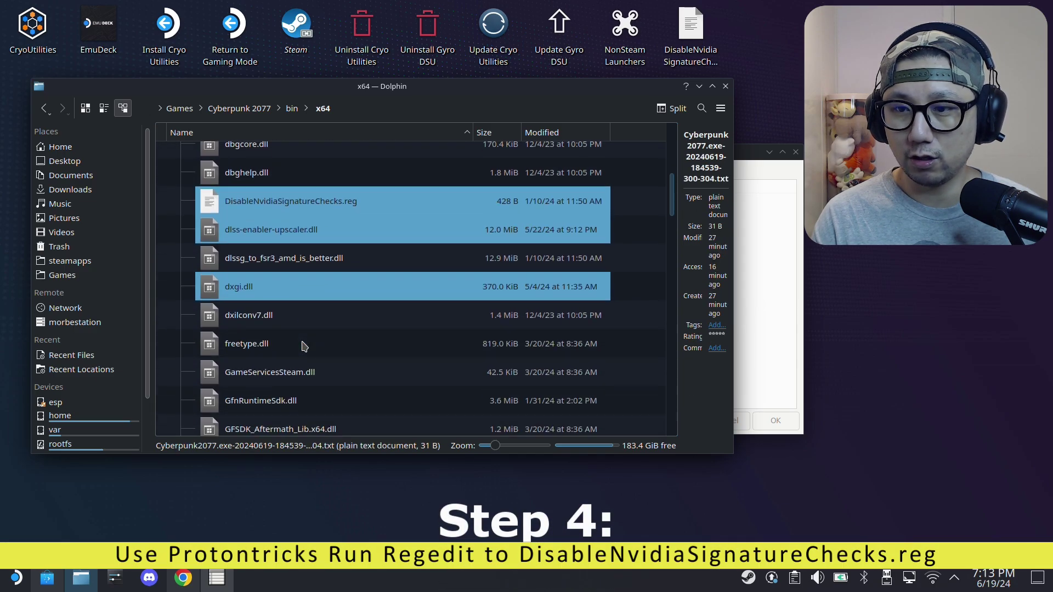
{"action": "scroll", "coordinate": [304, 346], "scroll_direction": "down", "scroll_amount": 10}
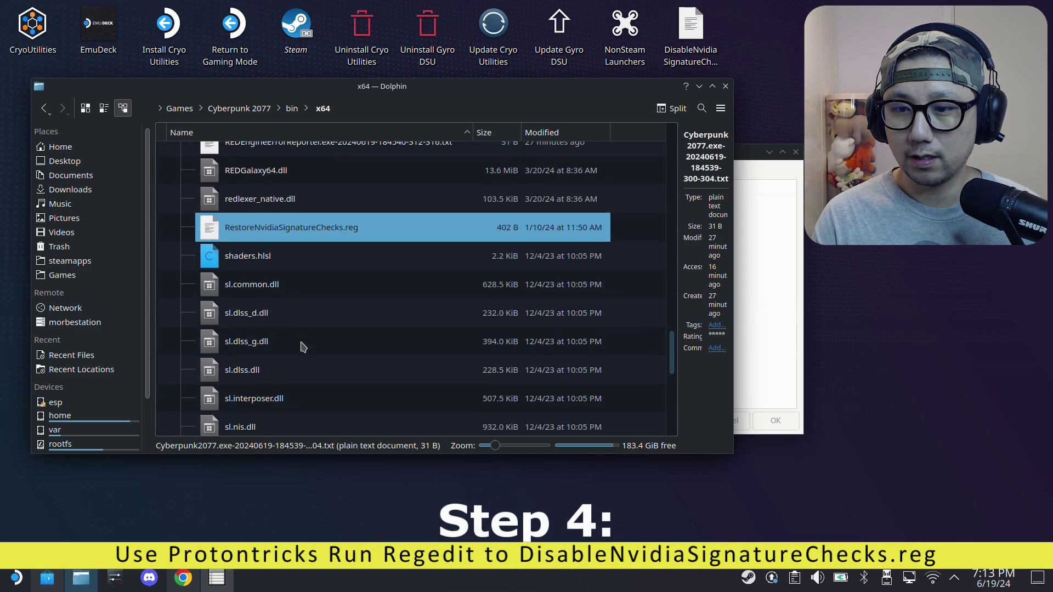
{"action": "scroll", "coordinate": [304, 346], "scroll_direction": "up", "scroll_amount": 12}
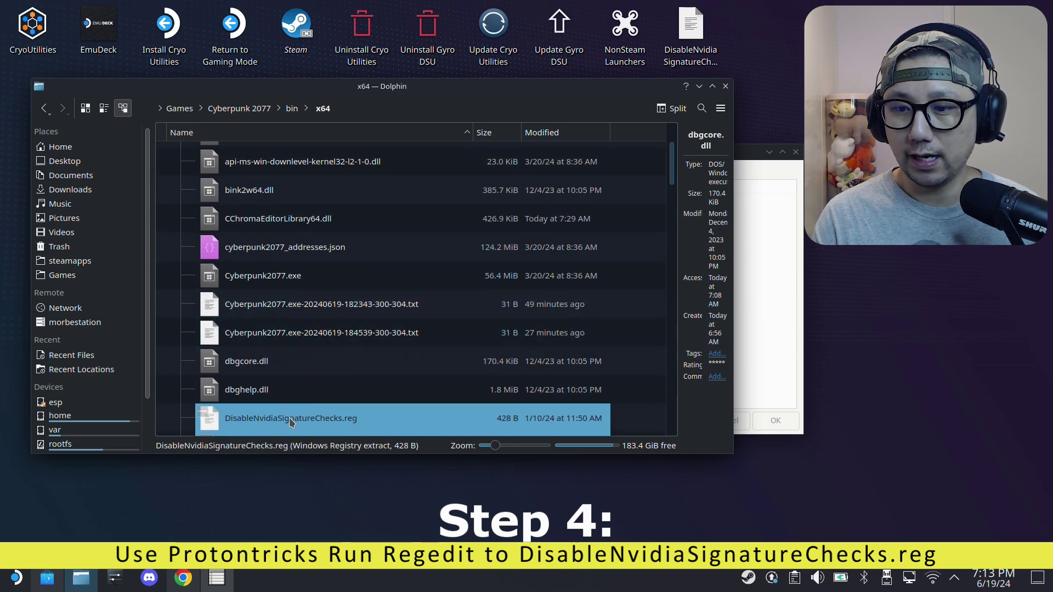
{"action": "right_click", "coordinate": [269, 425]}
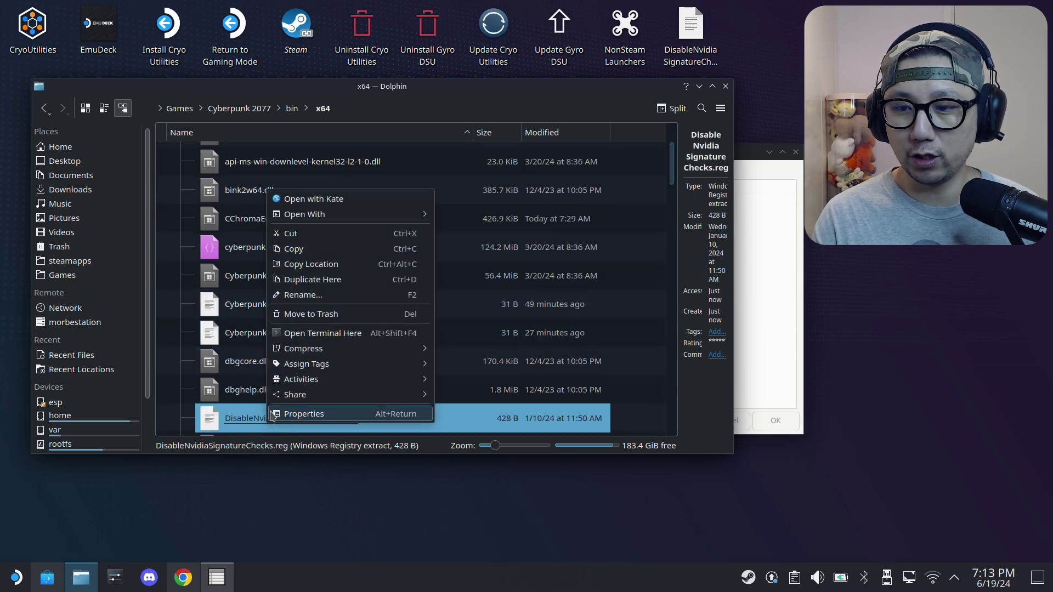
{"action": "left_click", "coordinate": [298, 250]}
{"action": "left_click", "coordinate": [743, 55]}
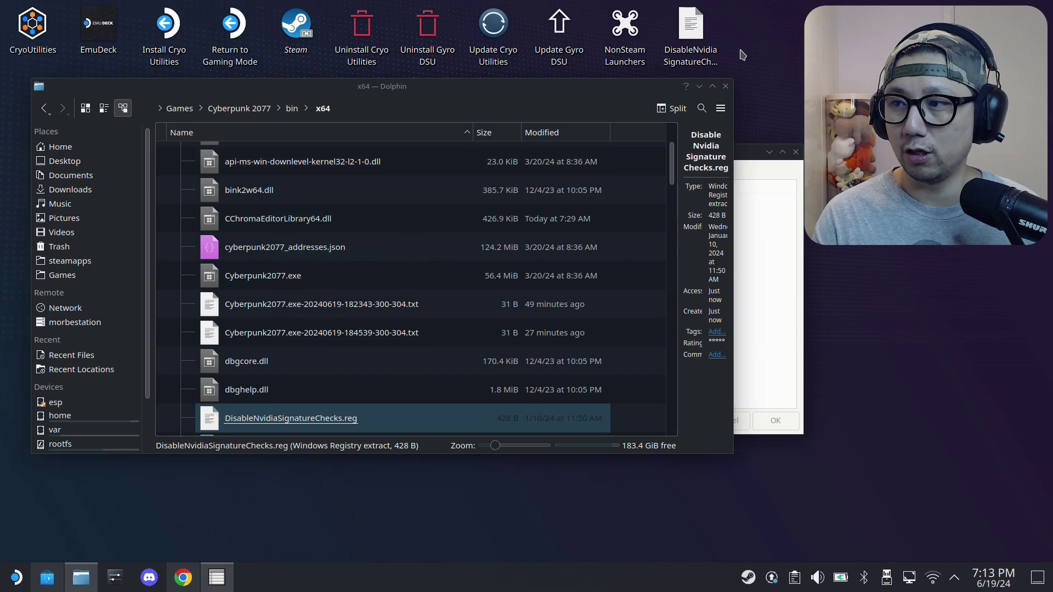
{"action": "right_click", "coordinate": [761, 48]}
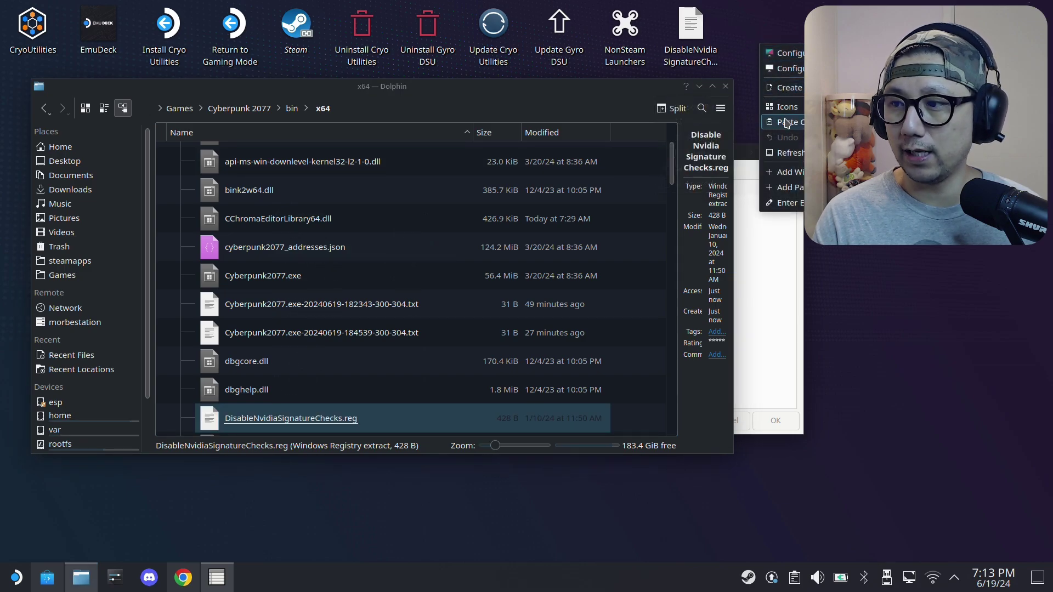
{"action": "left_click", "coordinate": [785, 122]}
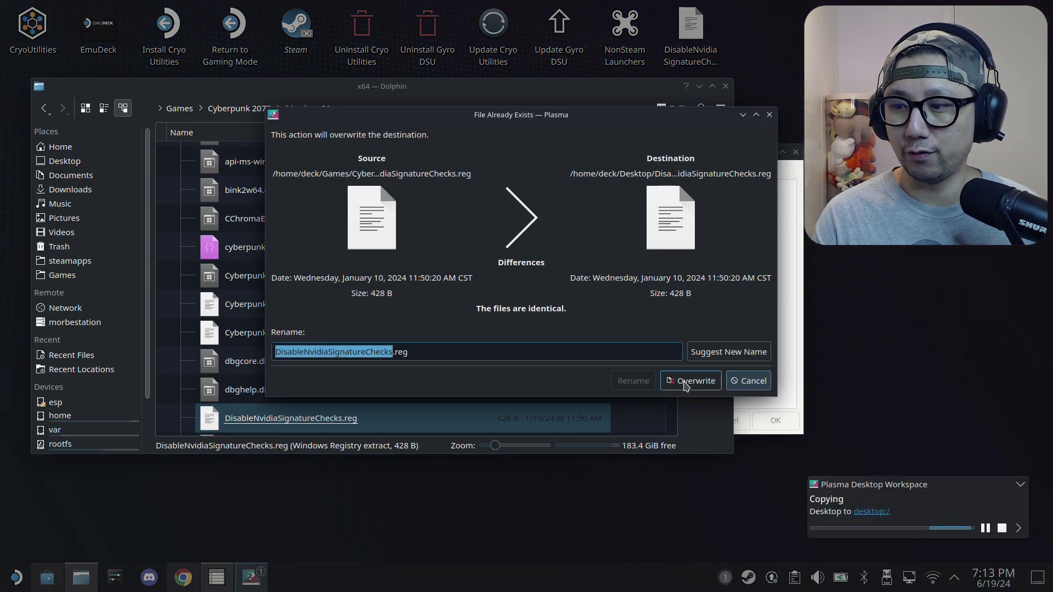
{"action": "left_click", "coordinate": [690, 379]}
Step: Minimize the file manager and run regedit from Winetricks for the game's current prefix
{"action": "left_click", "coordinate": [698, 87]}
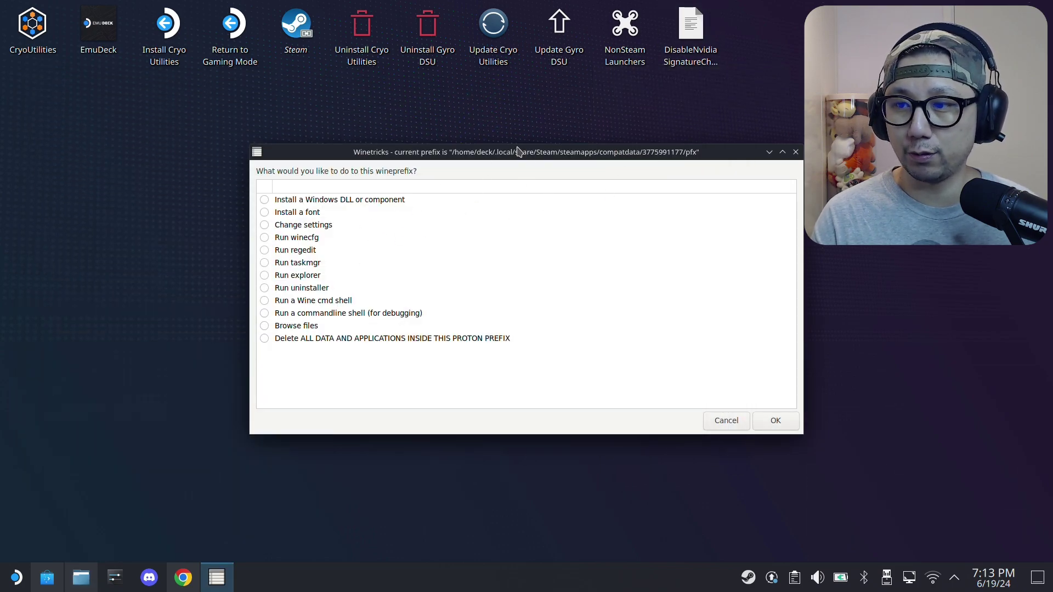
{"action": "left_click_drag", "start_coordinate": [518, 151], "coordinate": [397, 141]}
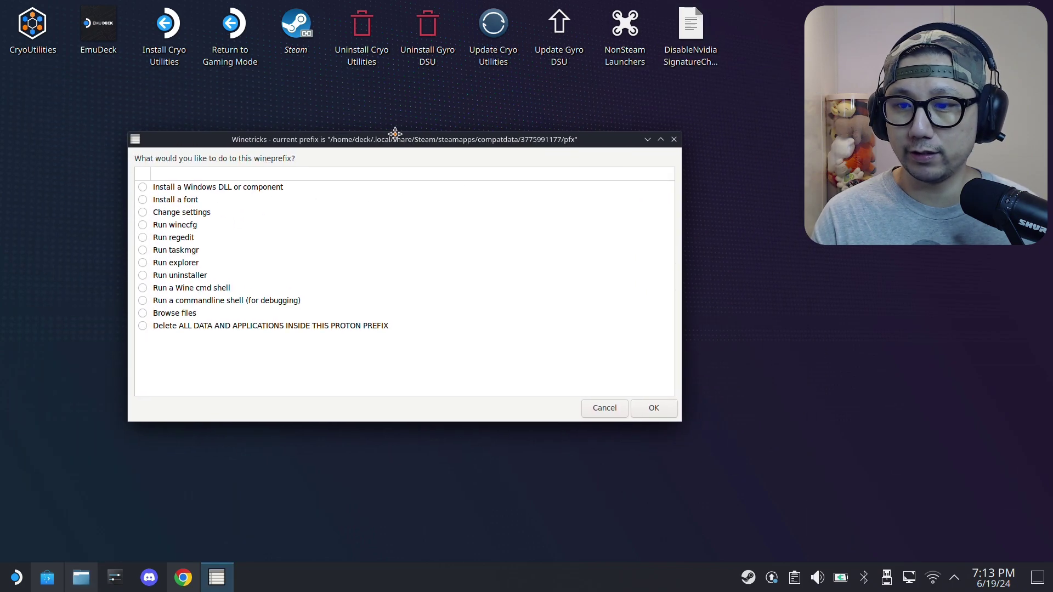
{"action": "left_click", "coordinate": [146, 245]}
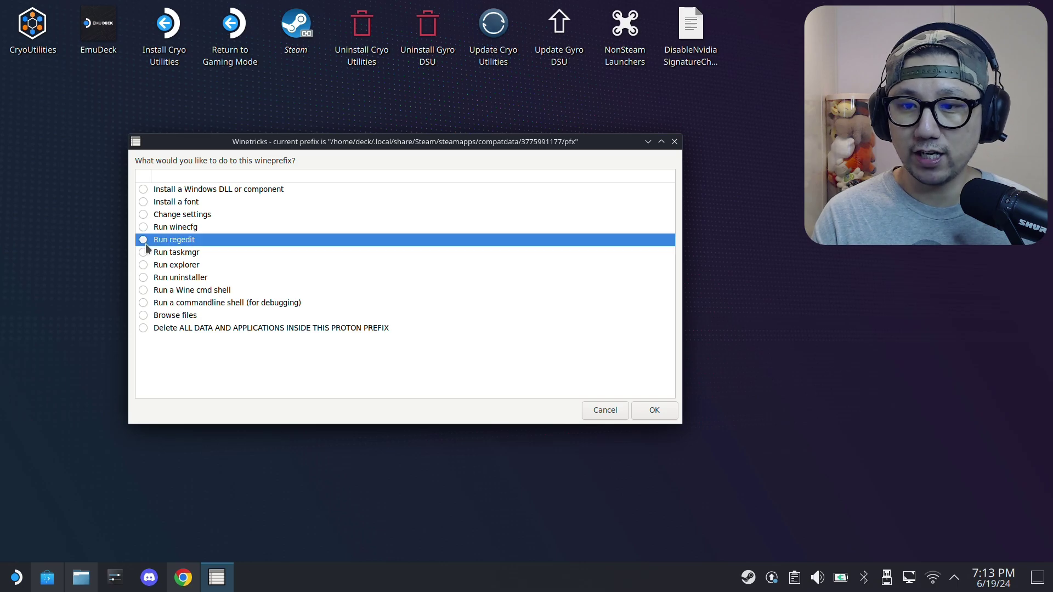
{"action": "left_click", "coordinate": [640, 415]}
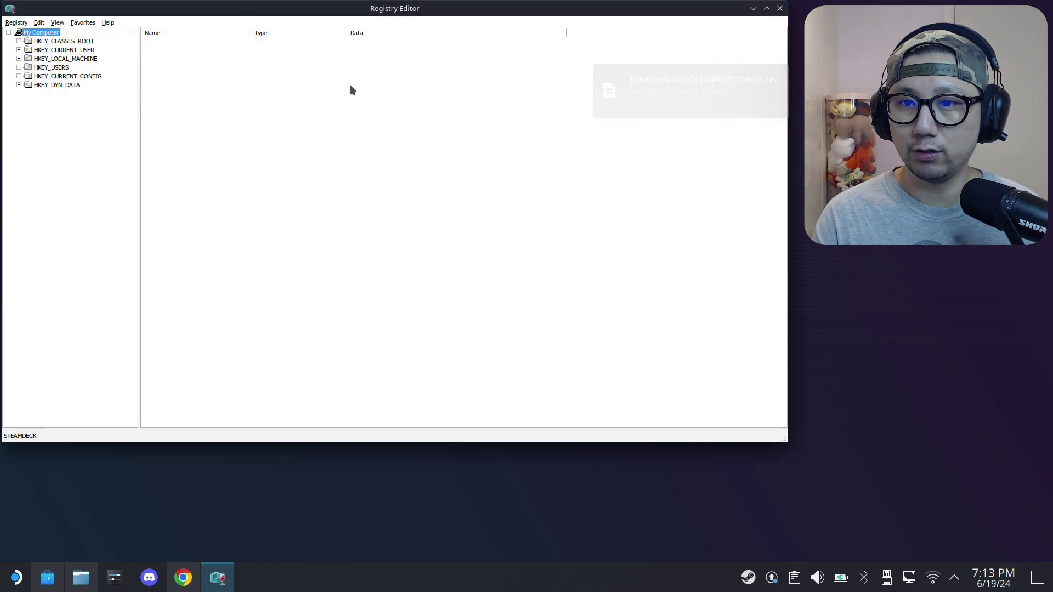
Step: Import DisableNvidiaSignatureChecks.reg from the Desktop folder into the registry, and close Registry Editor and Winetricks
{"action": "left_click_drag", "start_coordinate": [241, 11], "coordinate": [246, 90]}
{"action": "left_click", "coordinate": [22, 104]}
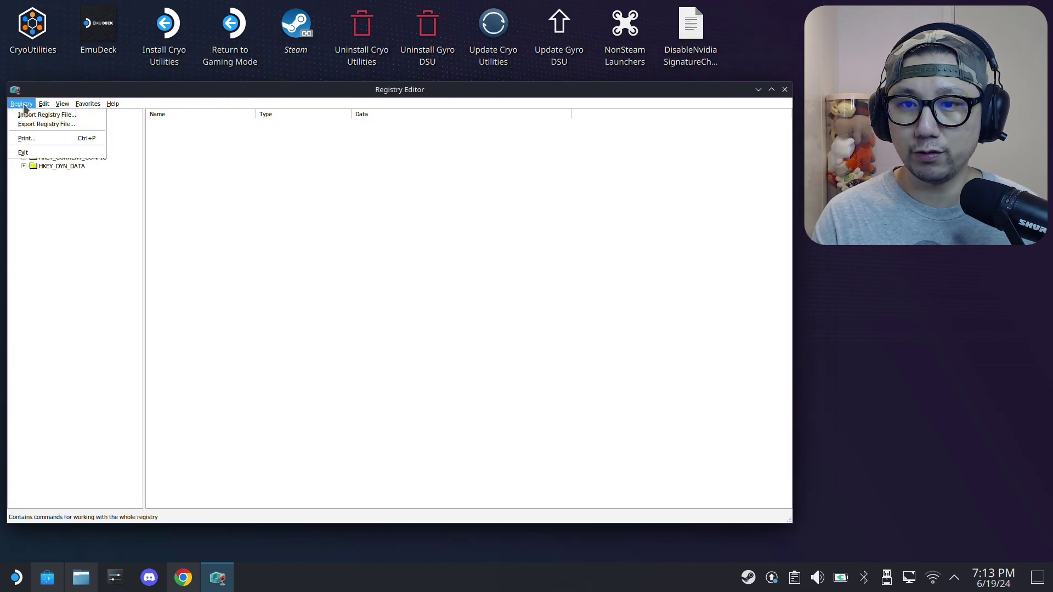
{"action": "left_click", "coordinate": [35, 116]}
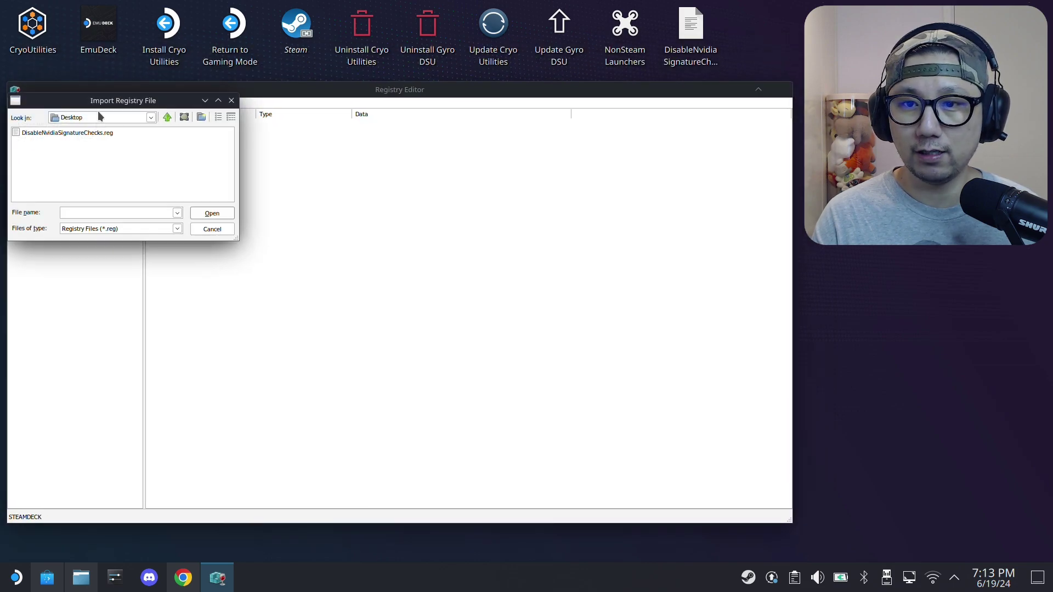
{"action": "left_click", "coordinate": [155, 117]}
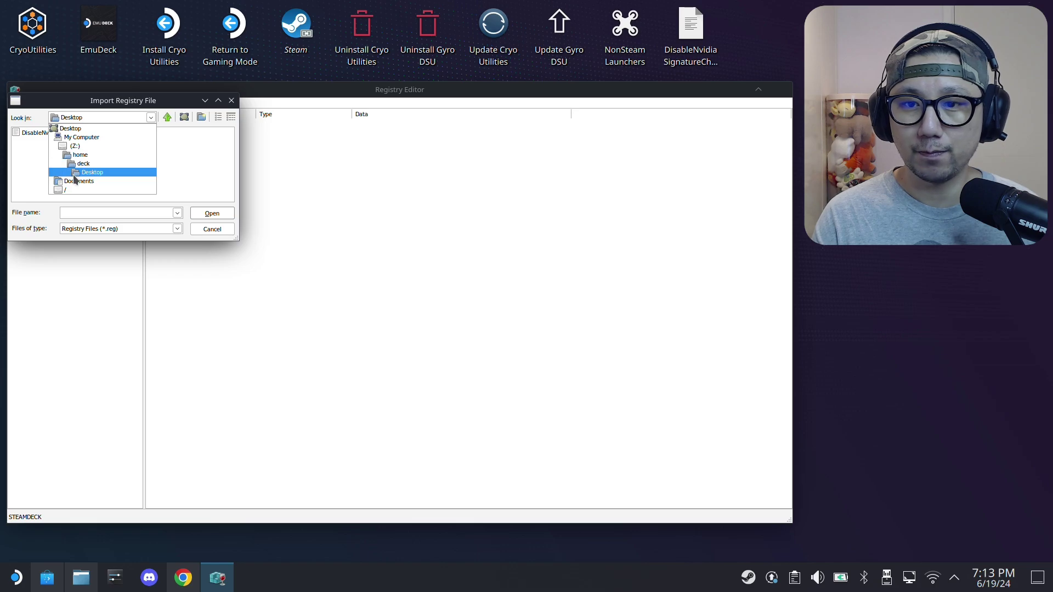
{"action": "left_click", "coordinate": [36, 134]}
{"action": "left_click", "coordinate": [34, 136]}
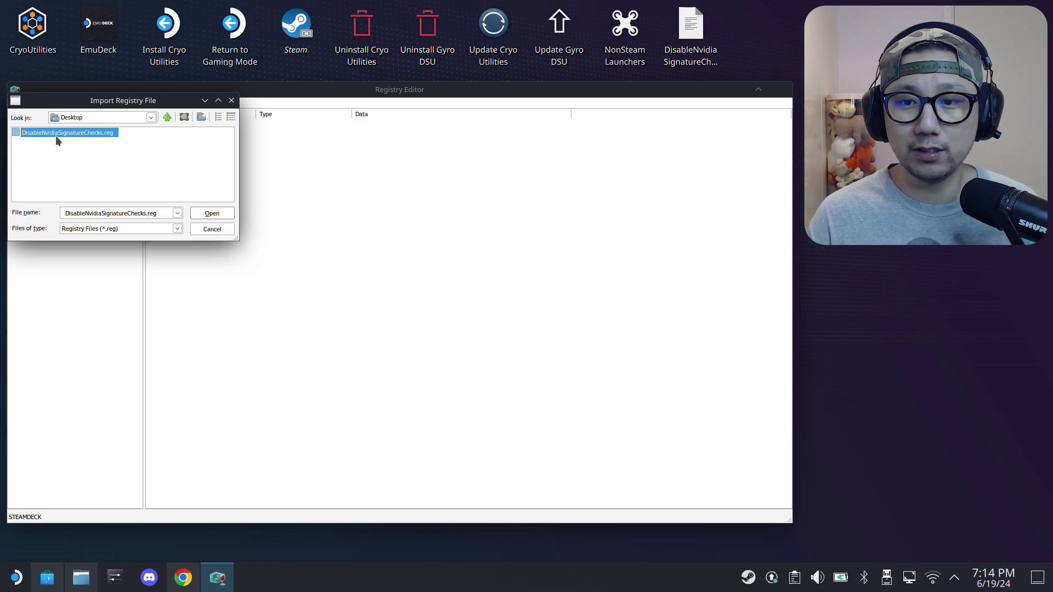
{"action": "double_click", "coordinate": [99, 133]}
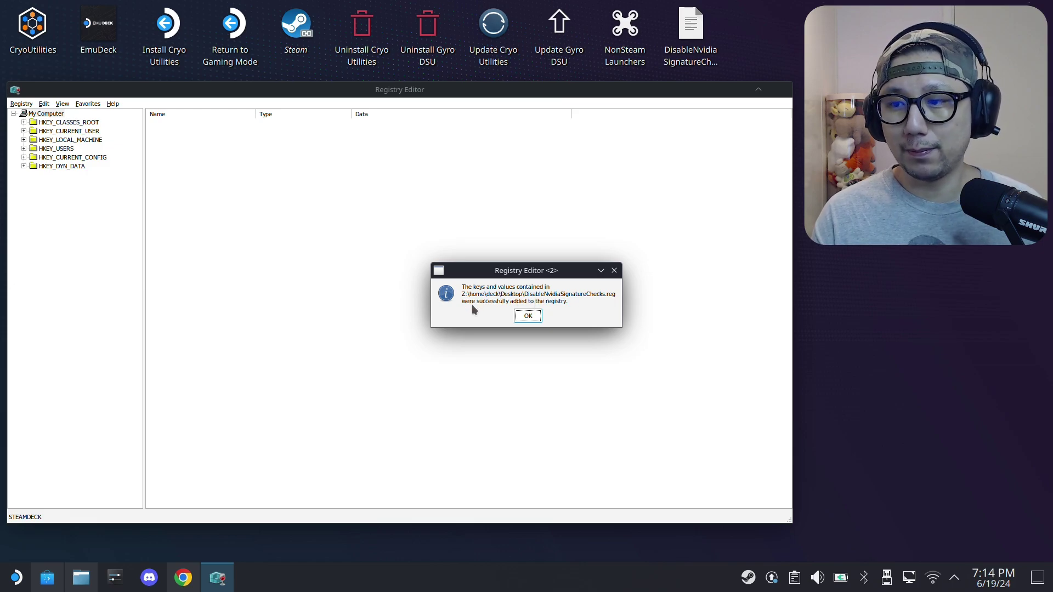
{"action": "left_click", "coordinate": [528, 316]}
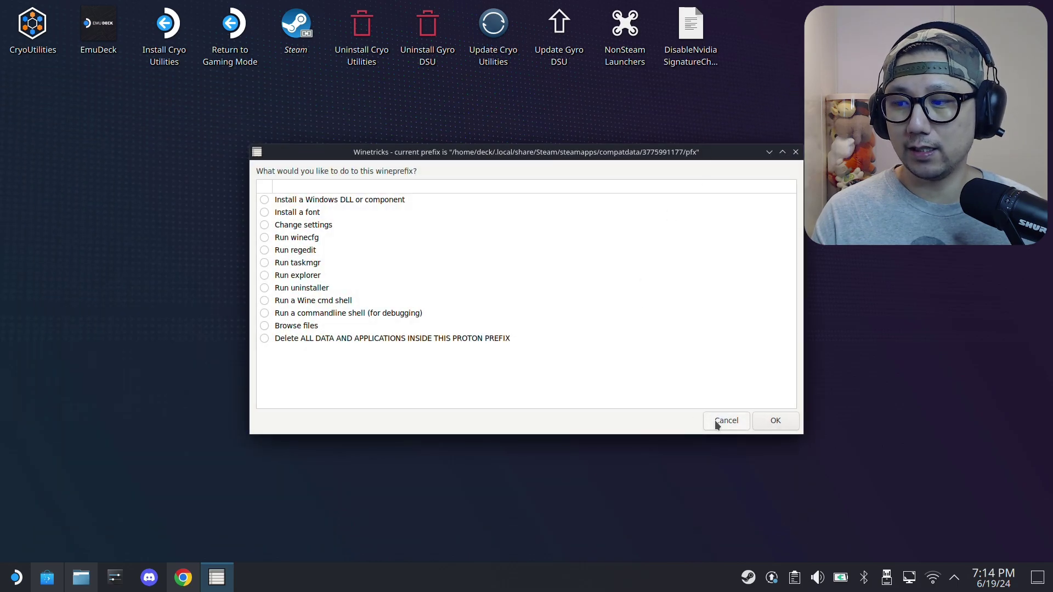
{"action": "left_click", "coordinate": [720, 426]}
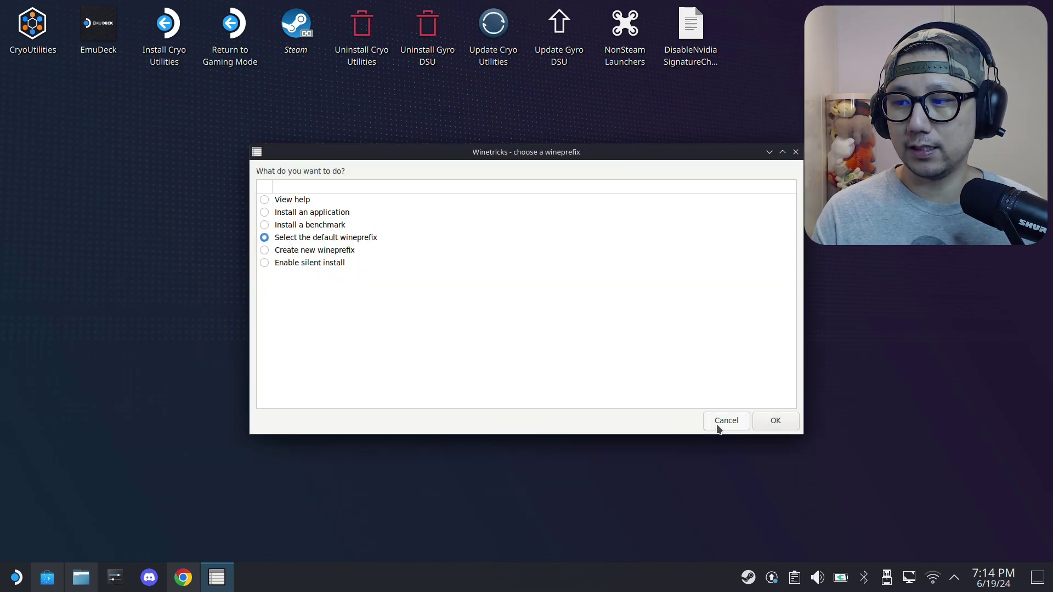
{"action": "left_click", "coordinate": [723, 422]}
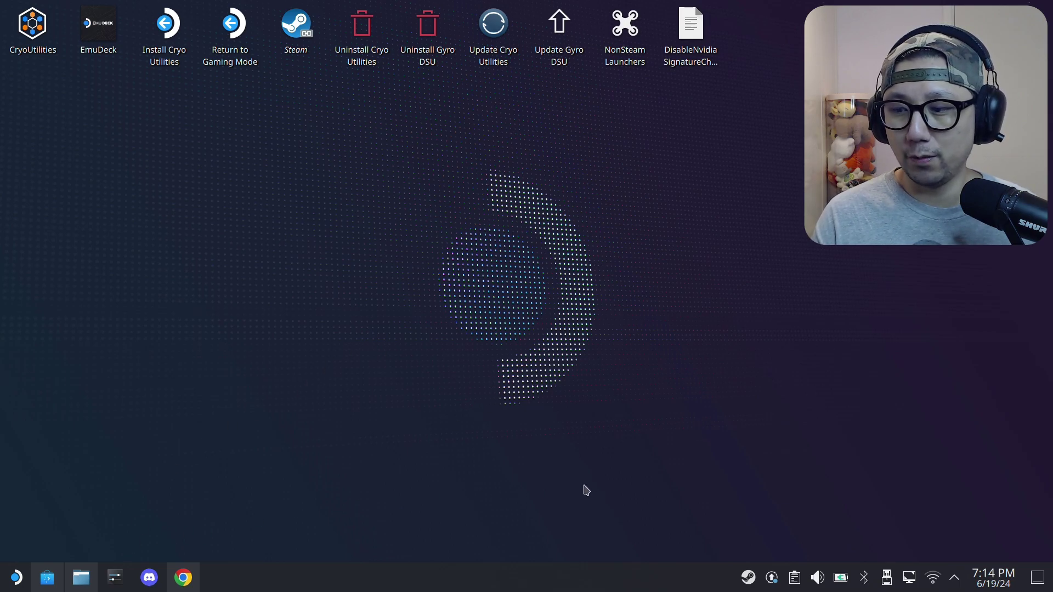
Step: Switch to the Steam library and open the properties of Cyberpunk 2077
{"action": "right_click", "coordinate": [747, 577]}
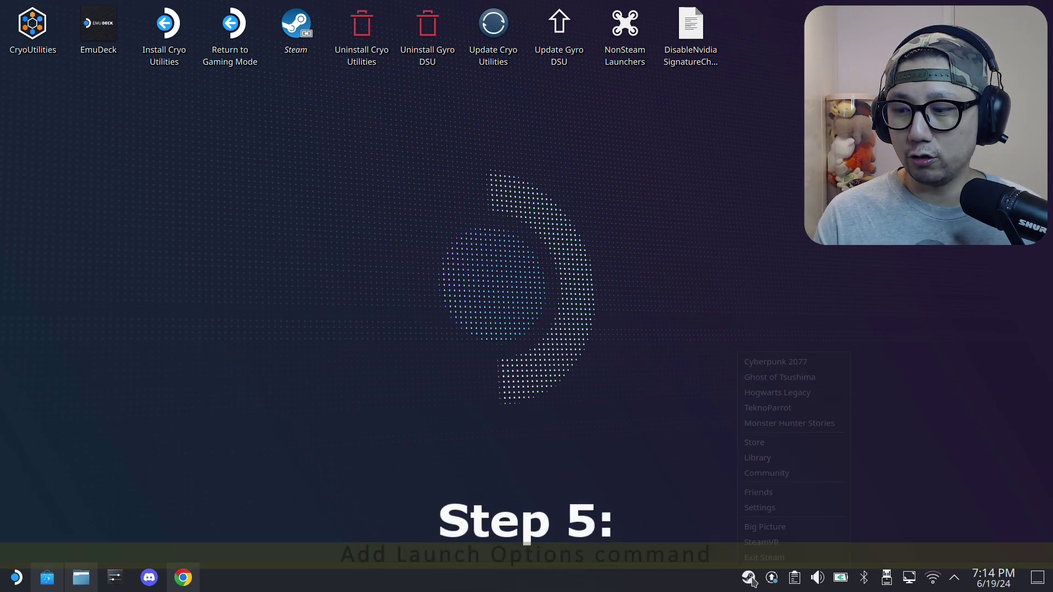
{"action": "left_click", "coordinate": [766, 462]}
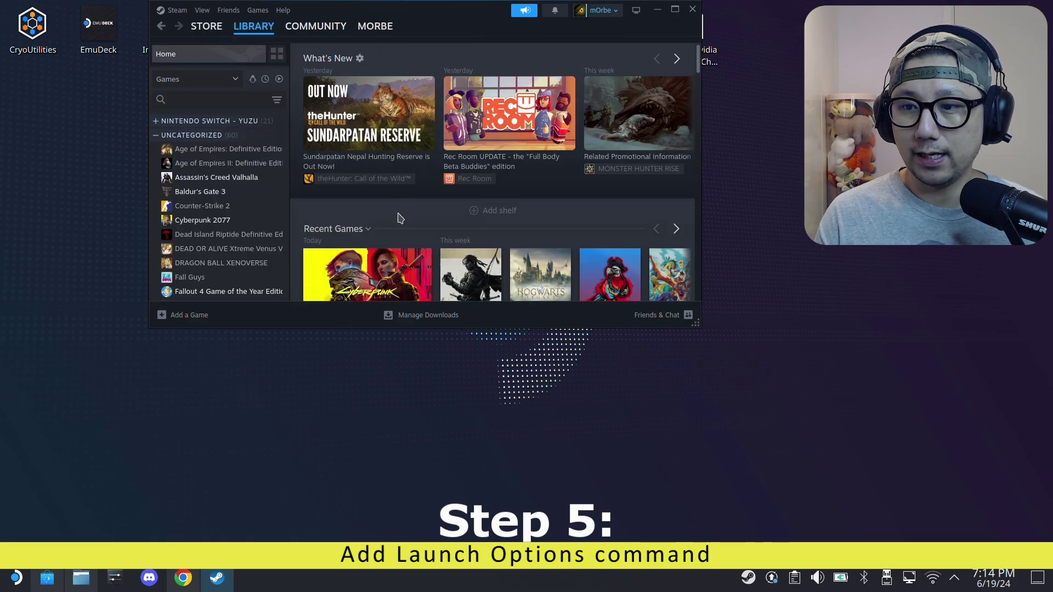
{"action": "left_click", "coordinate": [369, 264]}
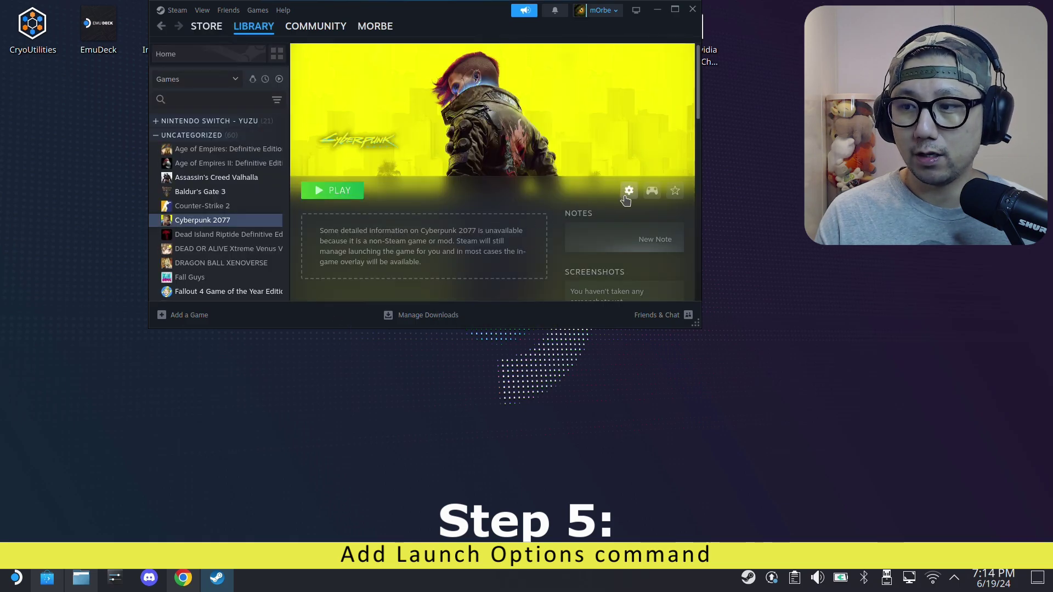
{"action": "left_click", "coordinate": [628, 191]}
{"action": "left_click", "coordinate": [641, 266]}
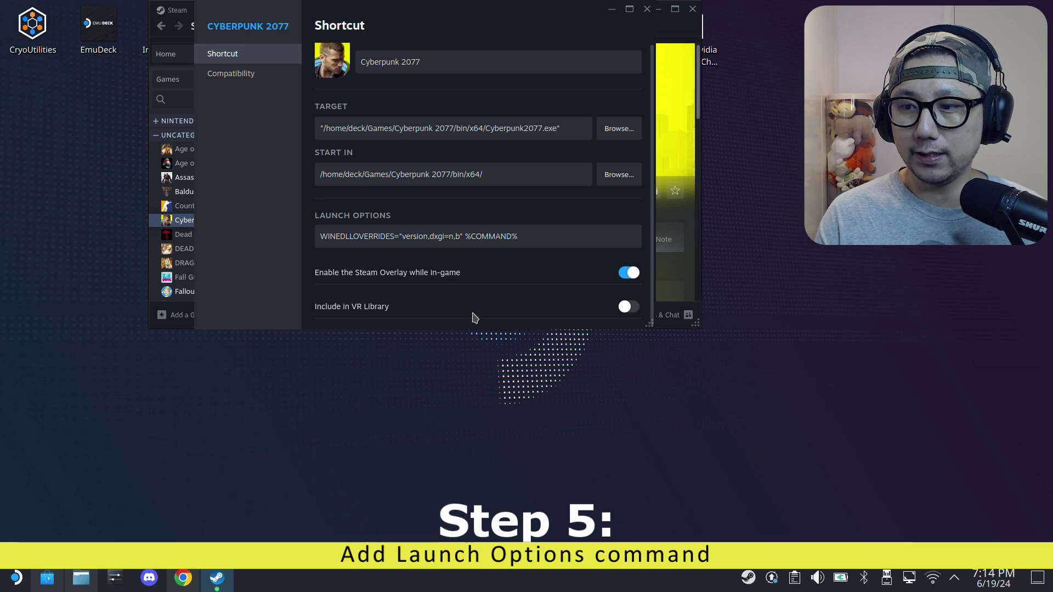
Step: Examine the WINEDLLOVERRIDES command in the launch options of the Cyberpunk 2077 shortcut
{"action": "left_click_drag", "start_coordinate": [553, 236], "coordinate": [320, 227]}
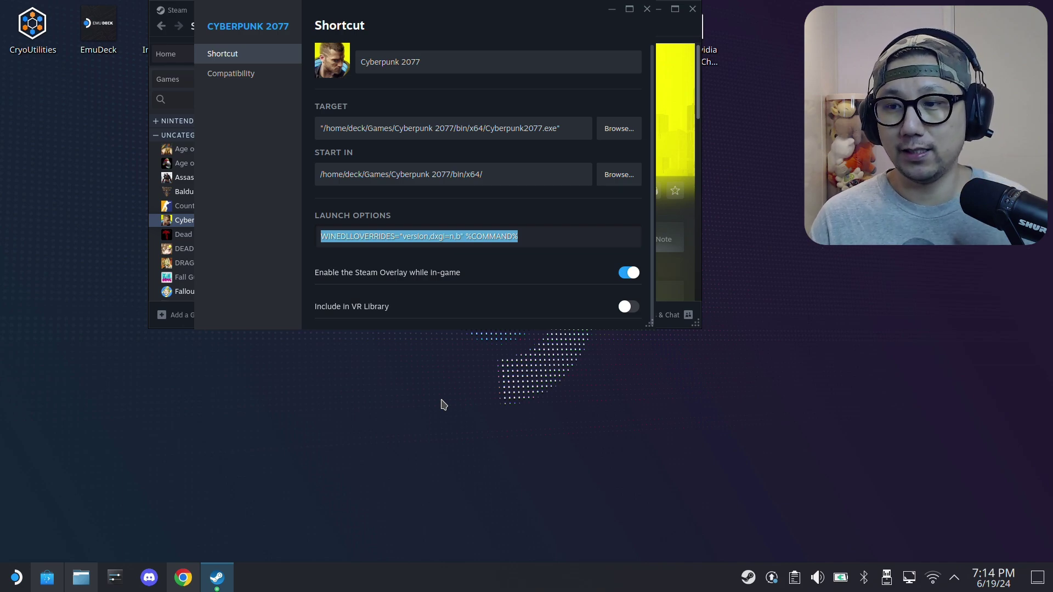
{"action": "left_click_drag", "start_coordinate": [548, 235], "coordinate": [316, 228]}
{"action": "left_click", "coordinate": [531, 237]}
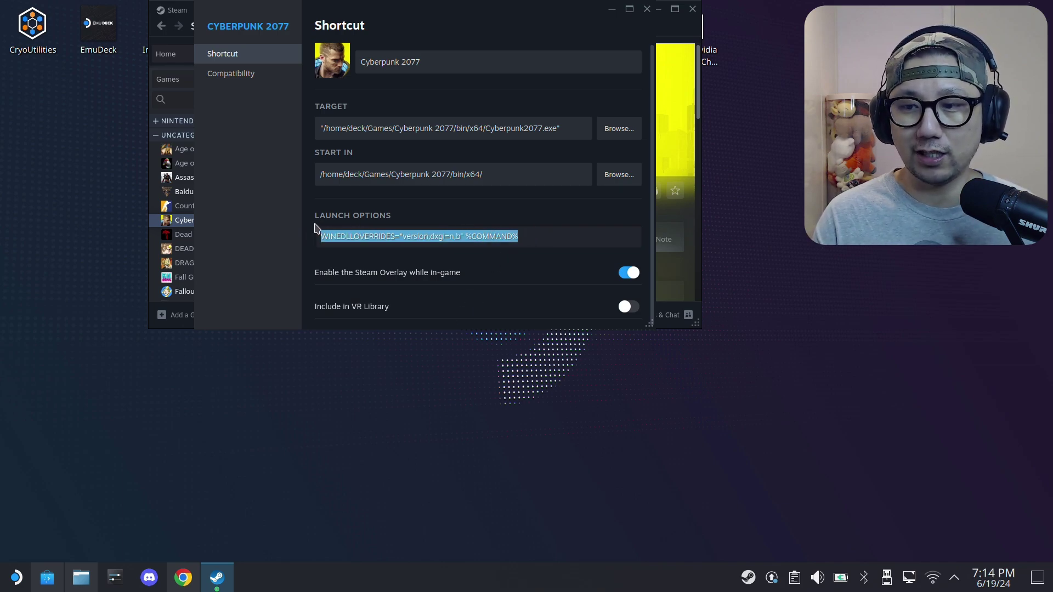
{"action": "left_click", "coordinate": [540, 235]}
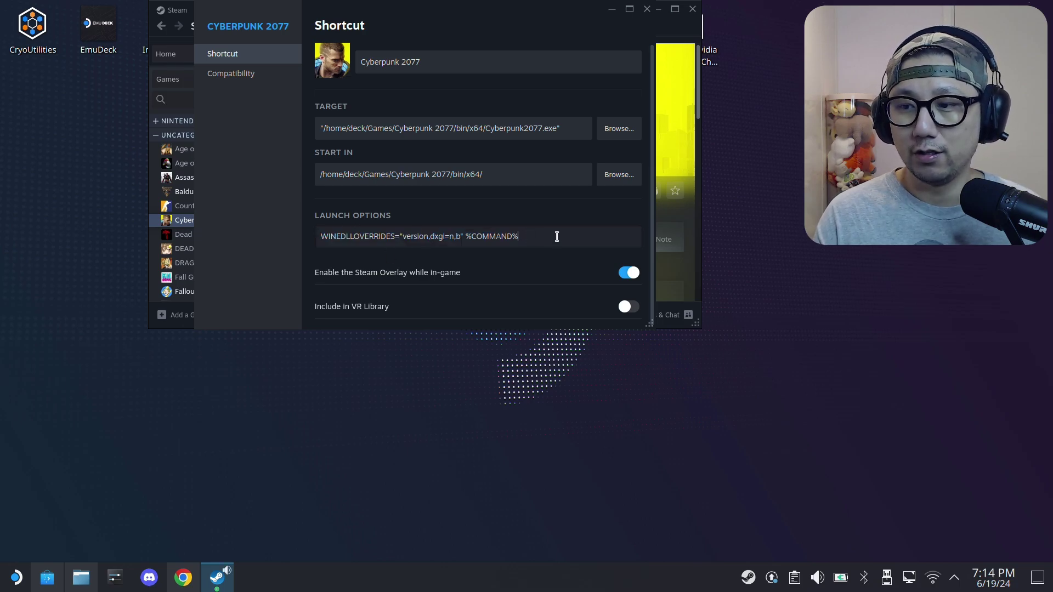
Step: Close the shortcut properties, launch Cyberpunk 2077 and skip the intro to reach the main menu
{"action": "left_click", "coordinate": [647, 9]}
{"action": "left_click", "coordinate": [353, 192]}
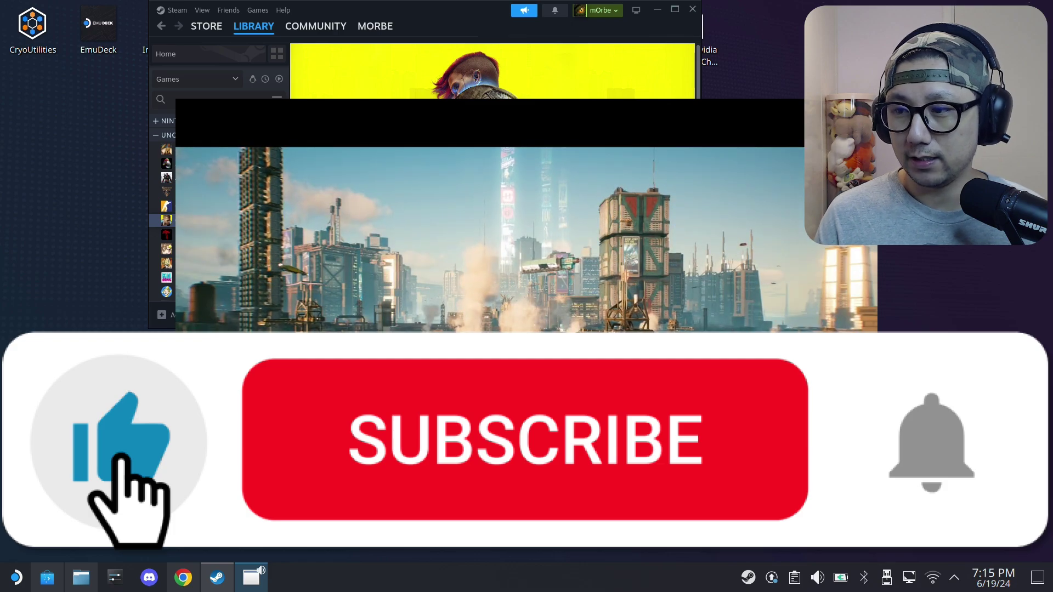
{"action": "key", "text": "space"}
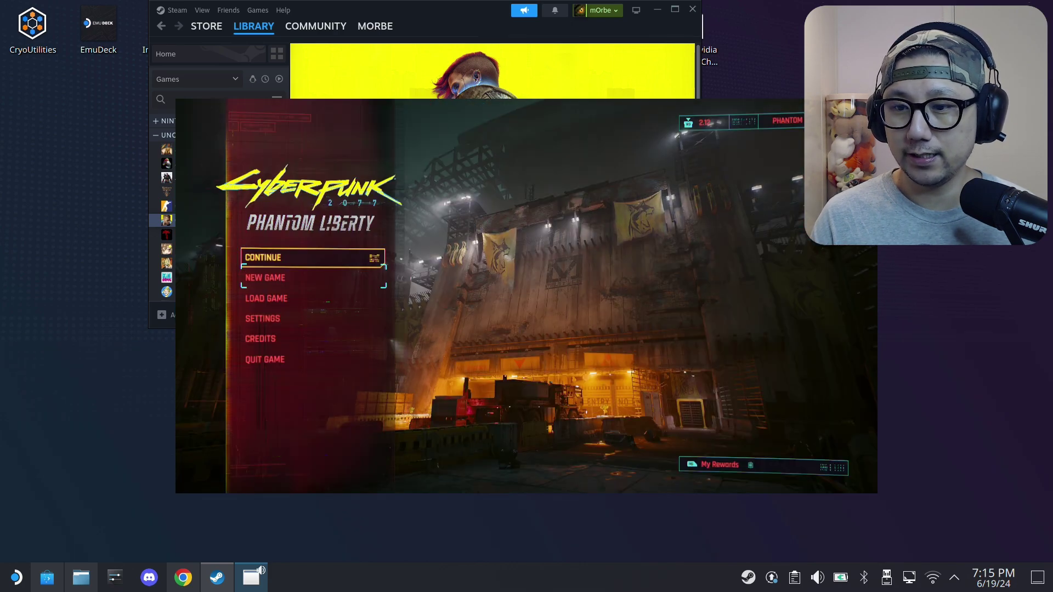
Step: Open the game's Graphics settings to check the DLSS Super Resolution and DLSS Frame Generation options
{"action": "left_click", "coordinate": [313, 318]}
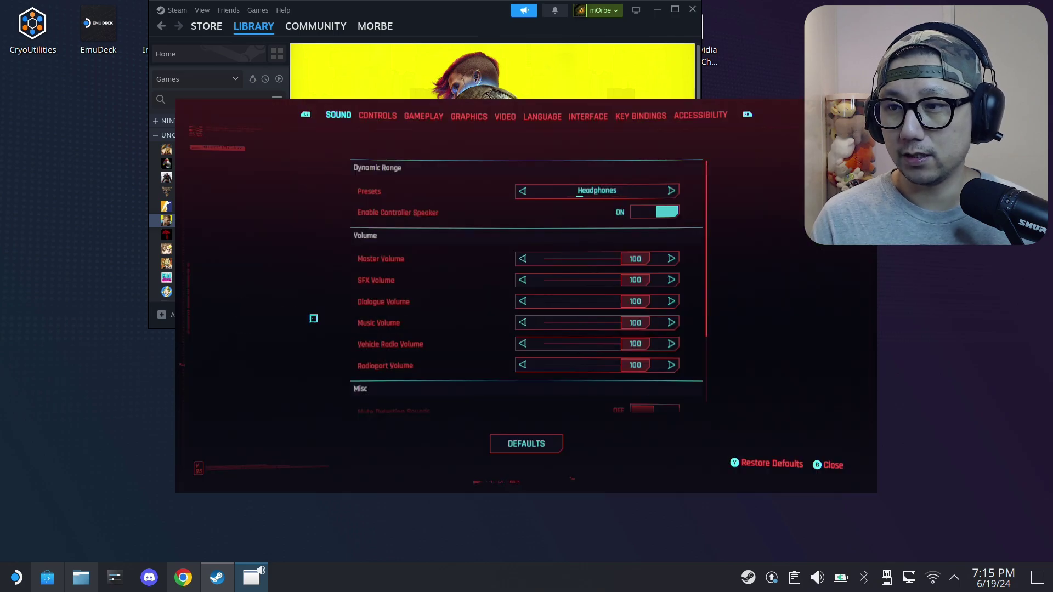
{"action": "key", "text": "3"}
{"action": "key", "text": "3"}
{"action": "key", "text": "3"}
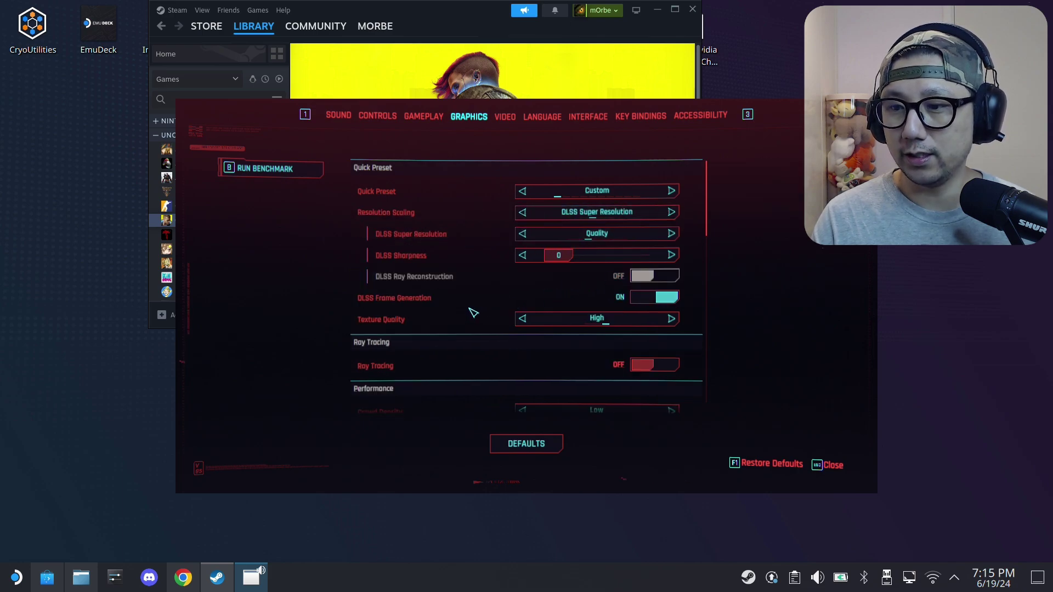
Step: Test the DLSS Frame Generation setting by switching it off and on several times, ending with it on
{"action": "left_click", "coordinate": [649, 299]}
{"action": "left_click", "coordinate": [649, 301]}
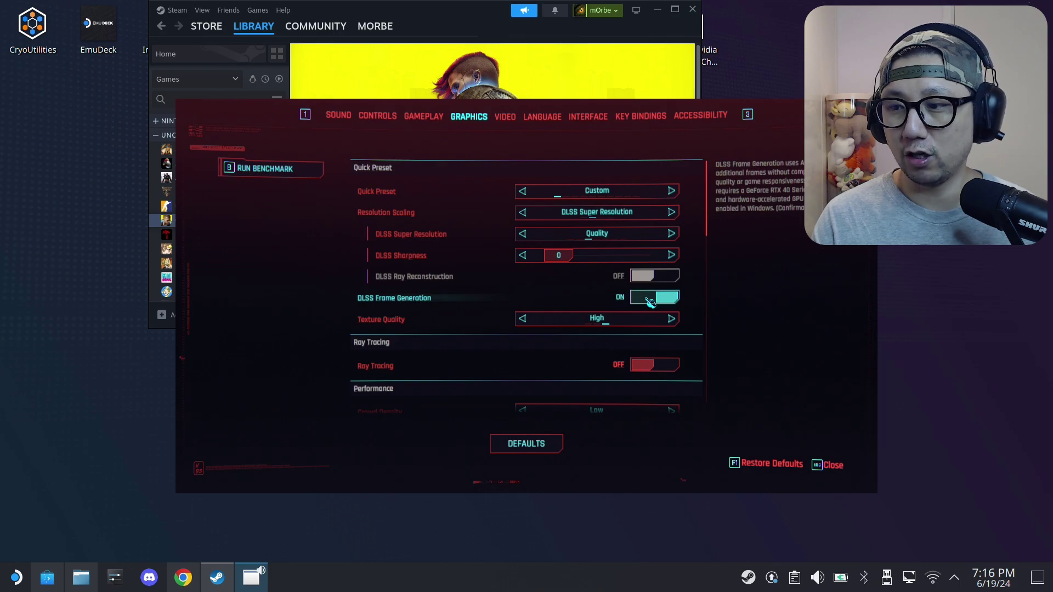
{"action": "left_click", "coordinate": [649, 299]}
{"action": "left_click", "coordinate": [649, 299]}
{"action": "left_click", "coordinate": [649, 299]}
{"action": "left_click", "coordinate": [650, 299]}
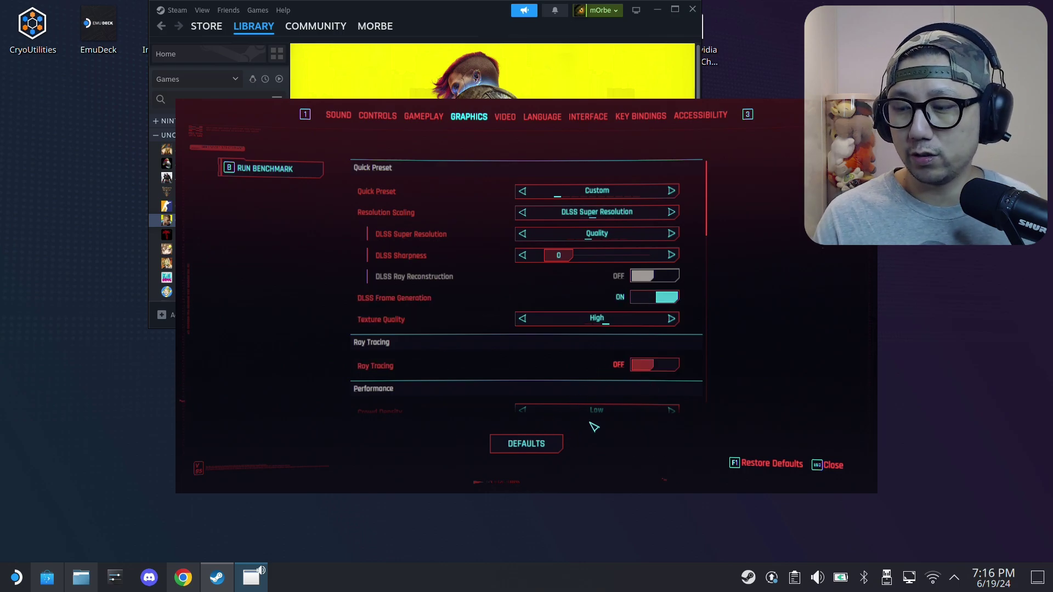
Step: Leave the settings and quit Cyberpunk 2077 from its main menu
{"action": "key", "text": "Escape"}
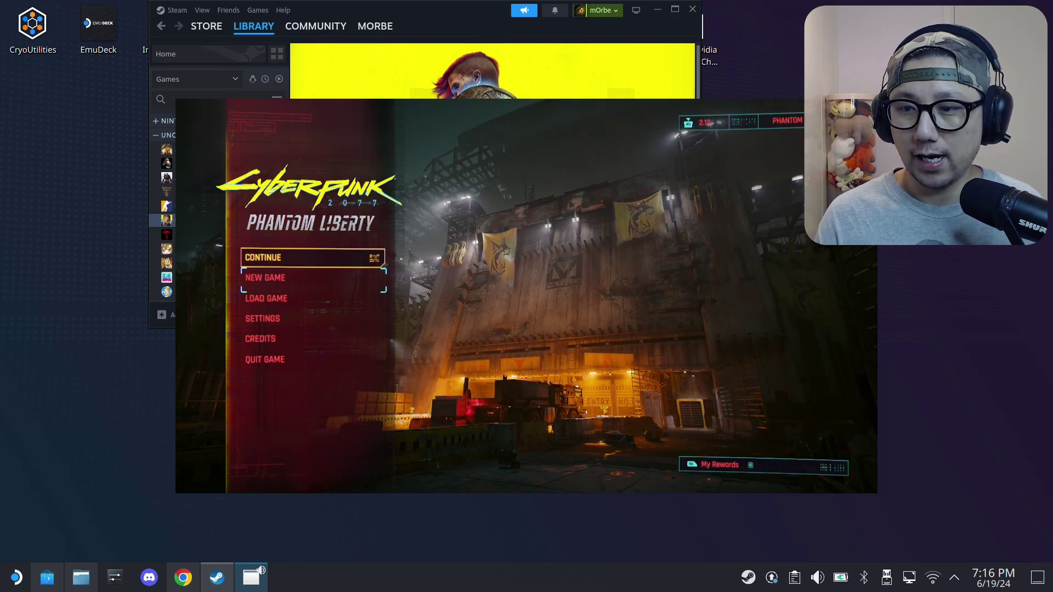
{"action": "key", "text": "Up"}
{"action": "key", "text": "Return"}
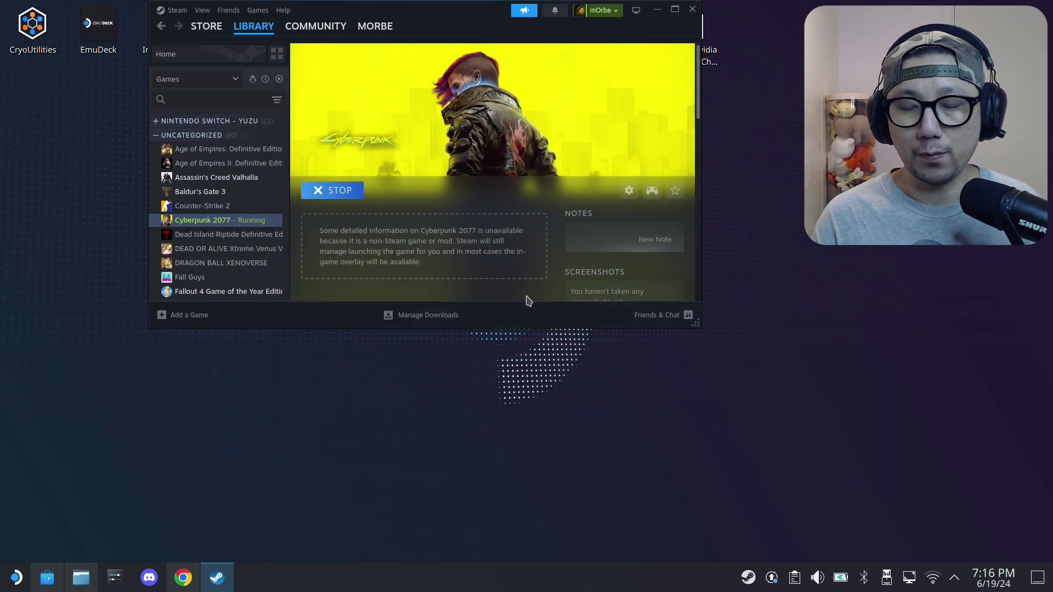